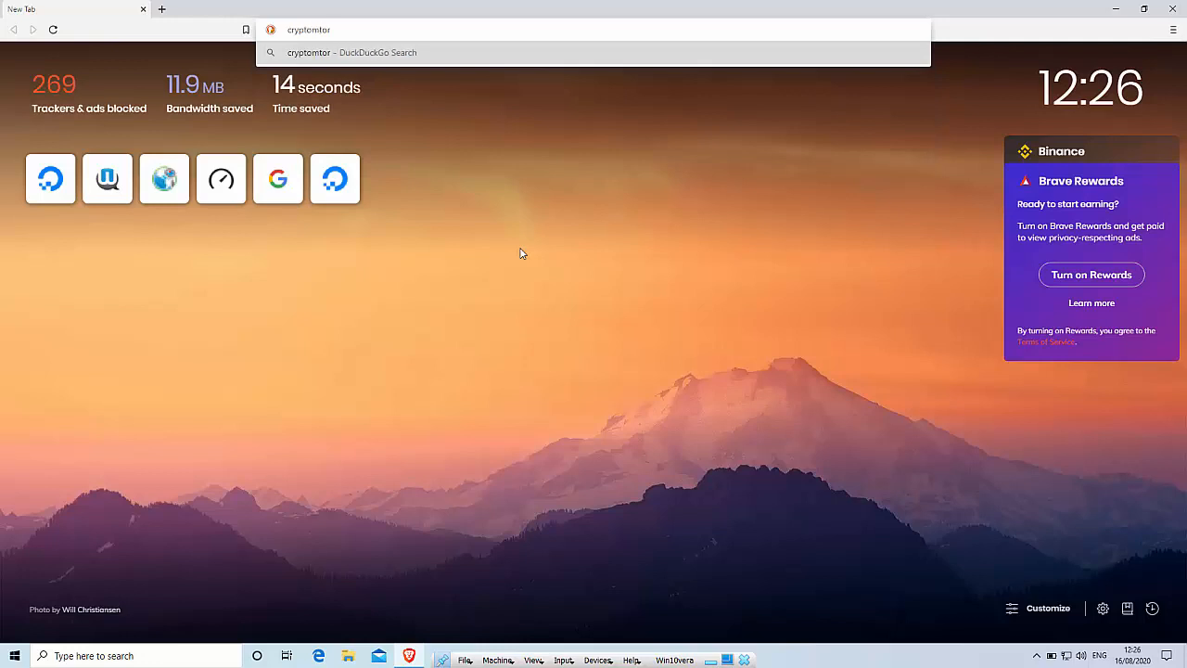
# Search DuckDuckGo for cryptomator and open the official cryptomator.org site
pyautogui.press('BackSpace')
pyautogui.press('BackSpace')
pyautogui.press('BackSpace')
pyautogui.press('BackSpace')
pyautogui.press('BackSpace')
pyautogui.write('omator')
pyautogui.press('Return')
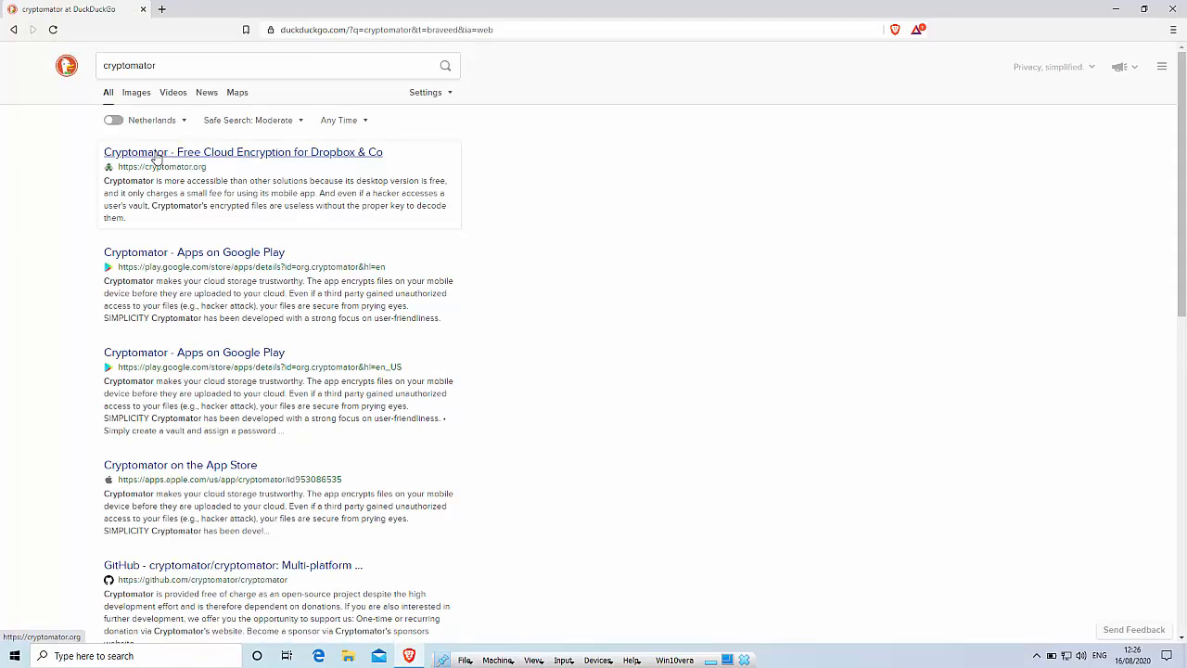
pyautogui.click(155, 156)
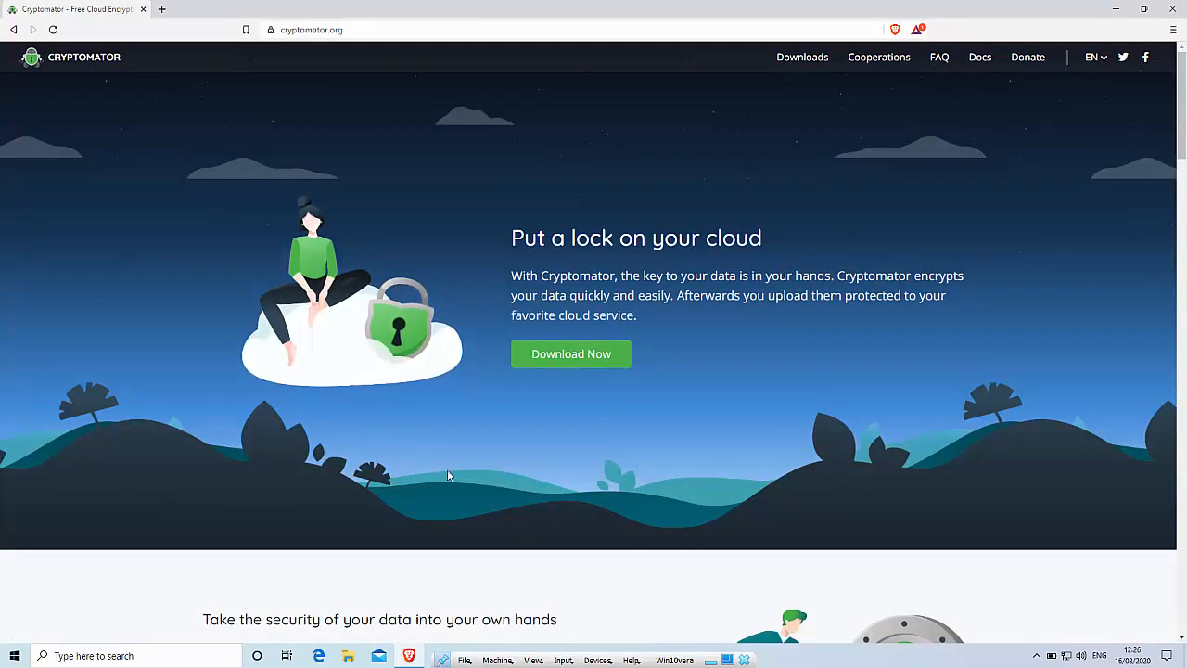
# Download the Cryptomator Windows EXE installer and save it to Downloads
pyautogui.click(572, 358)
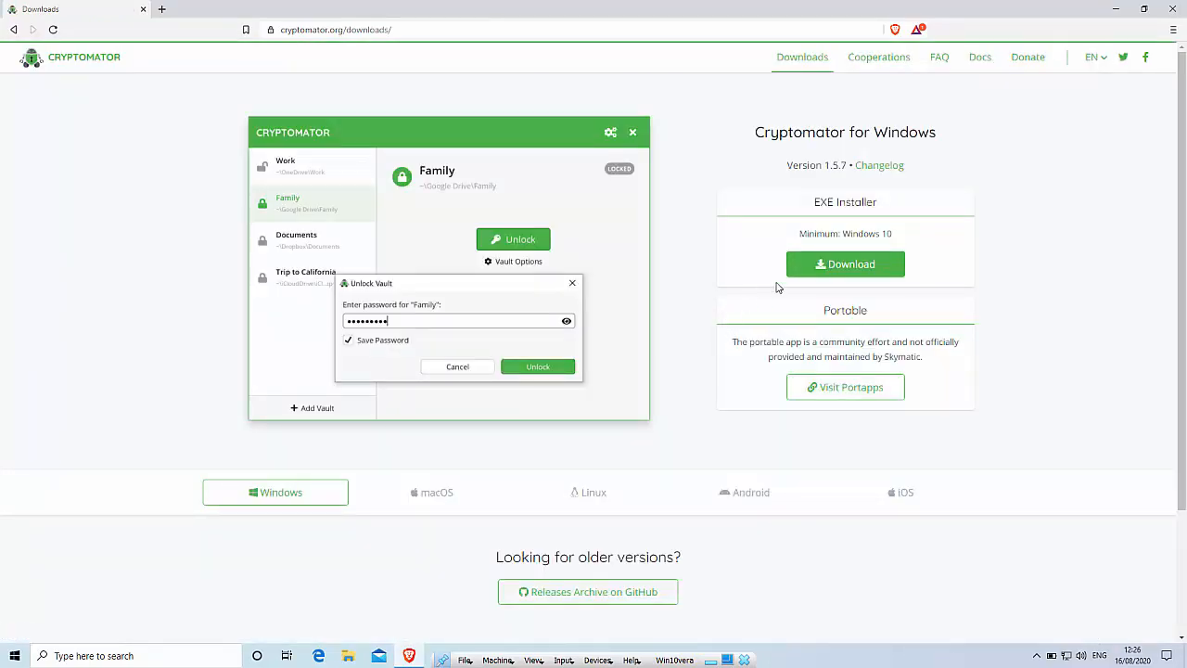
pyautogui.click(832, 265)
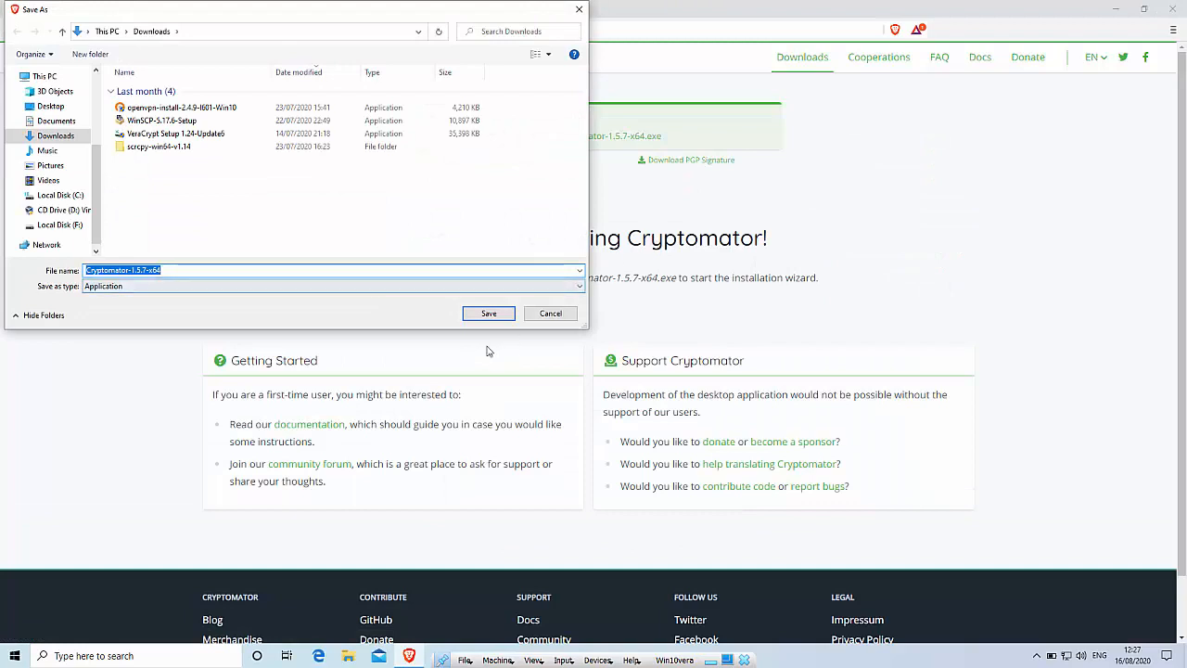
pyautogui.click(488, 313)
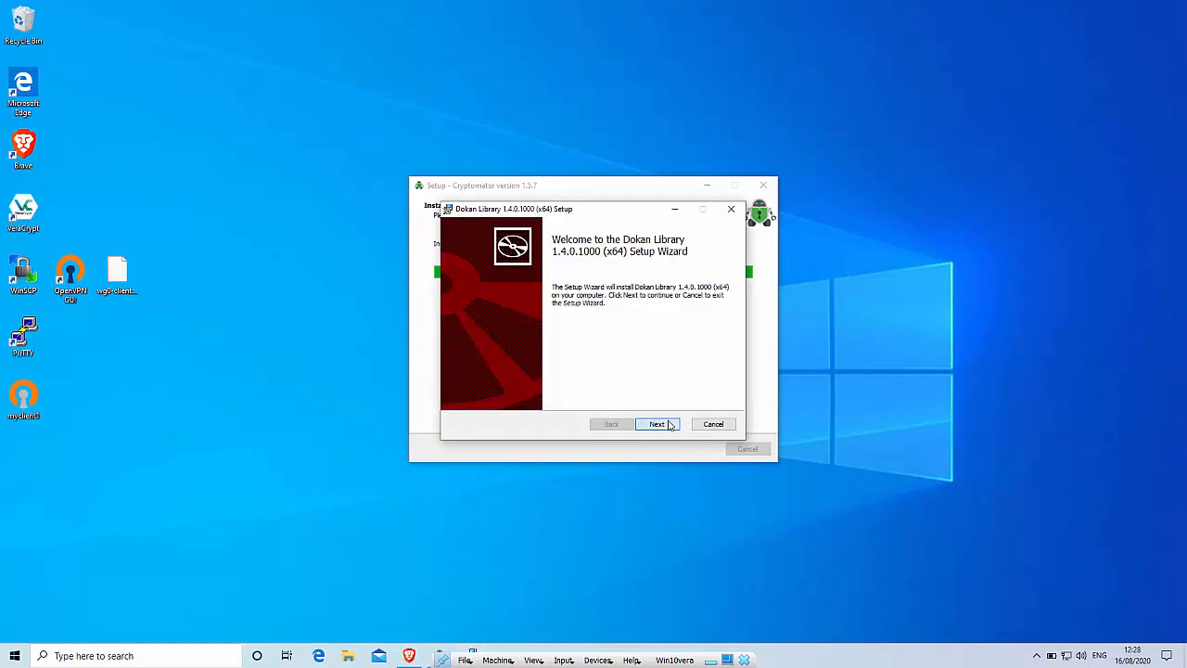
# Set Symbols and Headers and Libs to be installed on the local hard drive in the Dokan setup
pyautogui.click(670, 426)
pyautogui.click(670, 426)
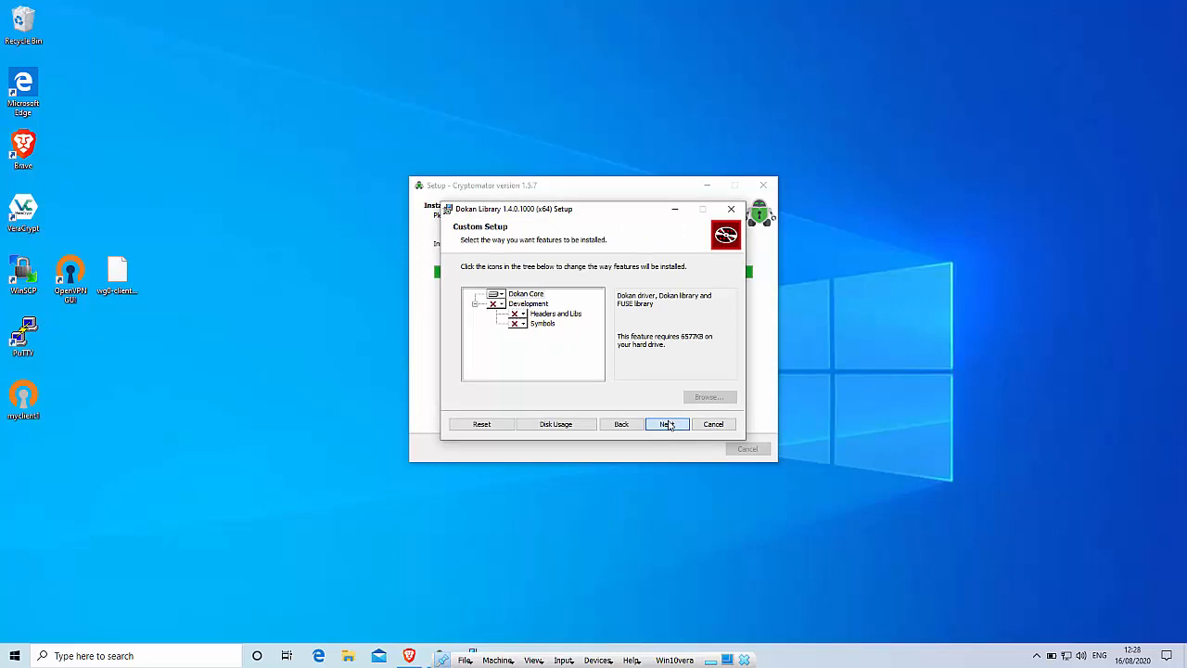
pyautogui.click(669, 426)
pyautogui.click(598, 424)
pyautogui.click(517, 323)
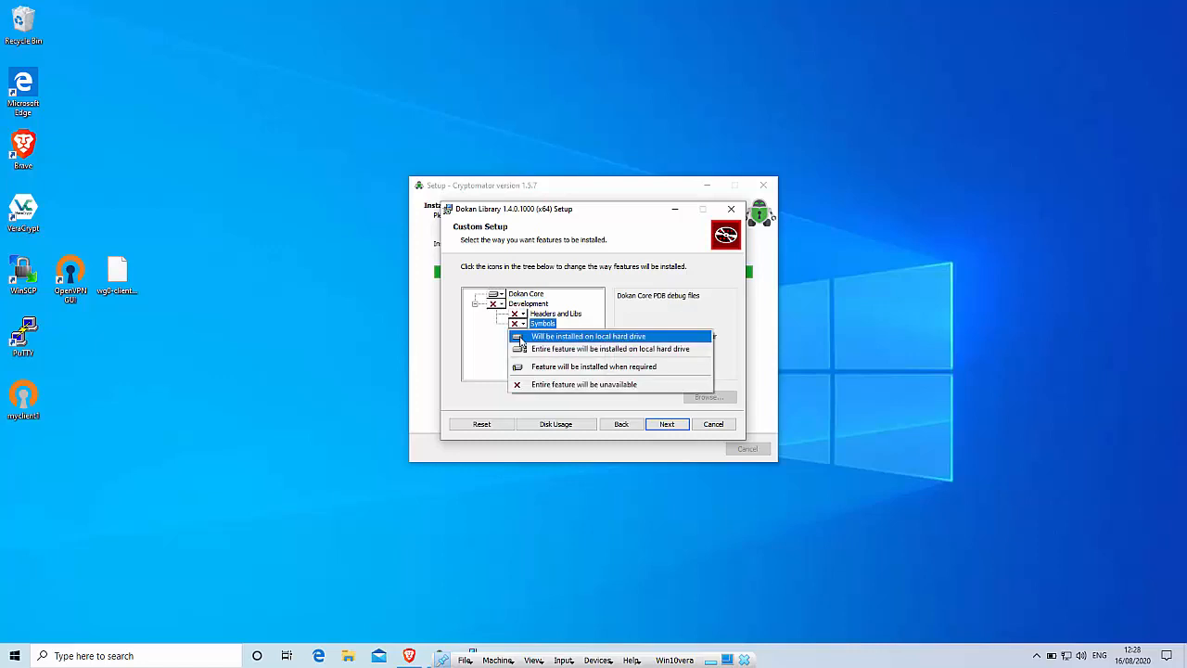
pyautogui.click(523, 338)
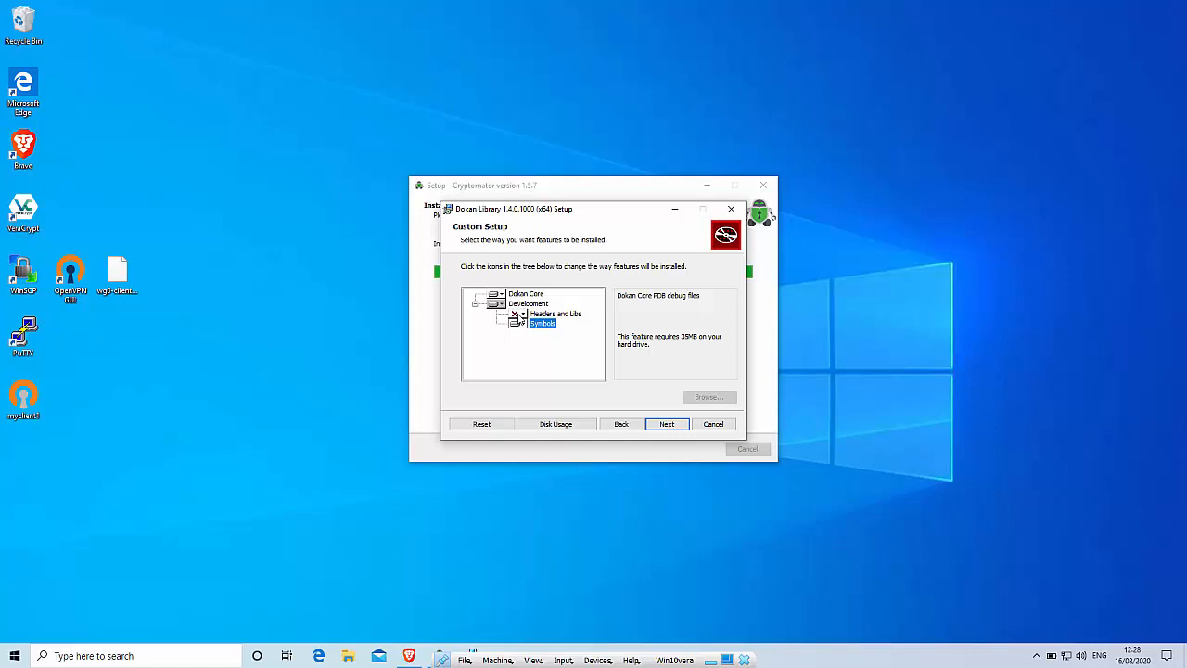
pyautogui.click(518, 315)
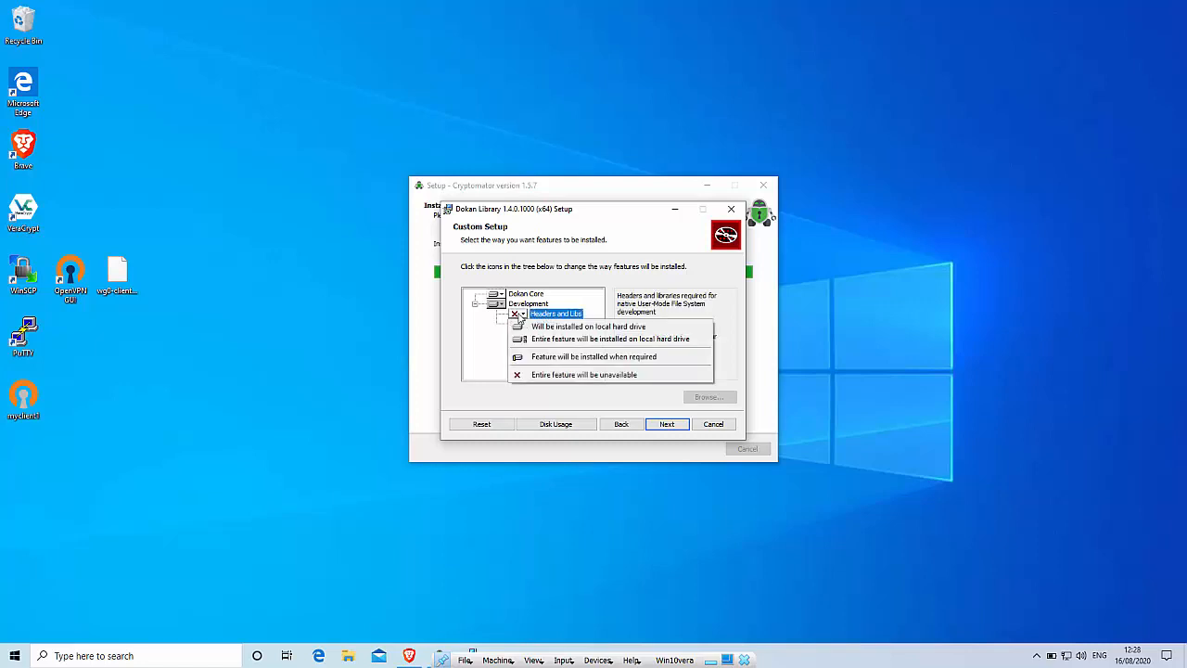
pyautogui.click(526, 330)
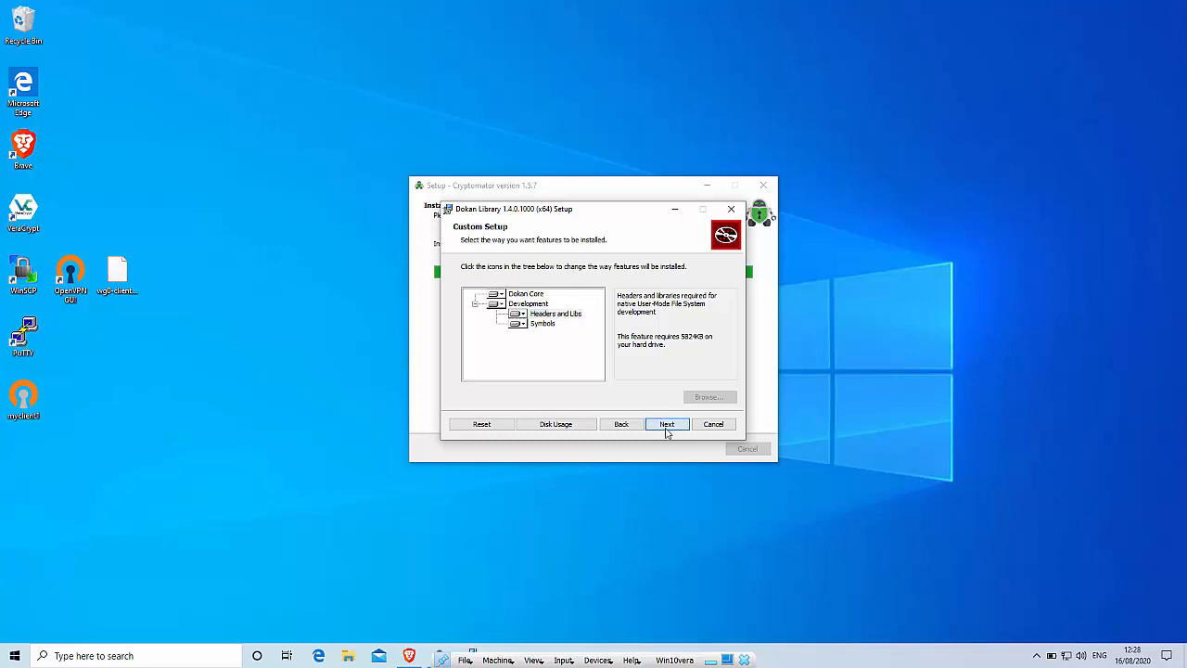
# Install the Dokan Library, finish setup and launch Cryptomator
pyautogui.click(665, 424)
pyautogui.click(665, 432)
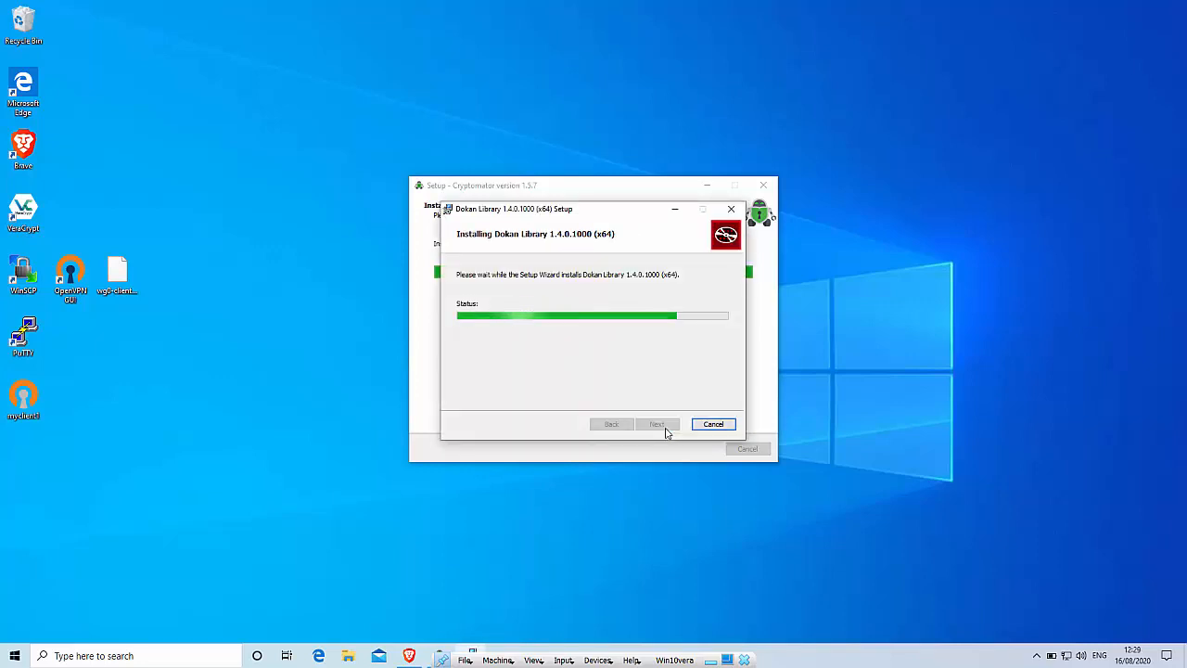
pyautogui.click(656, 423)
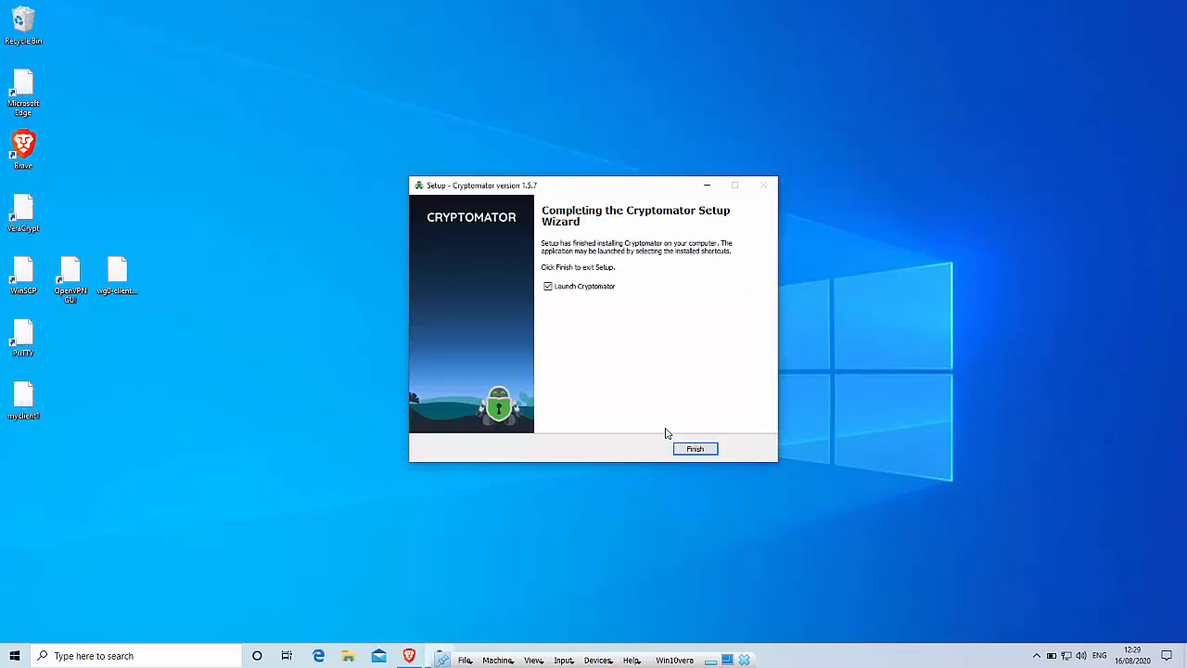
pyautogui.click(687, 447)
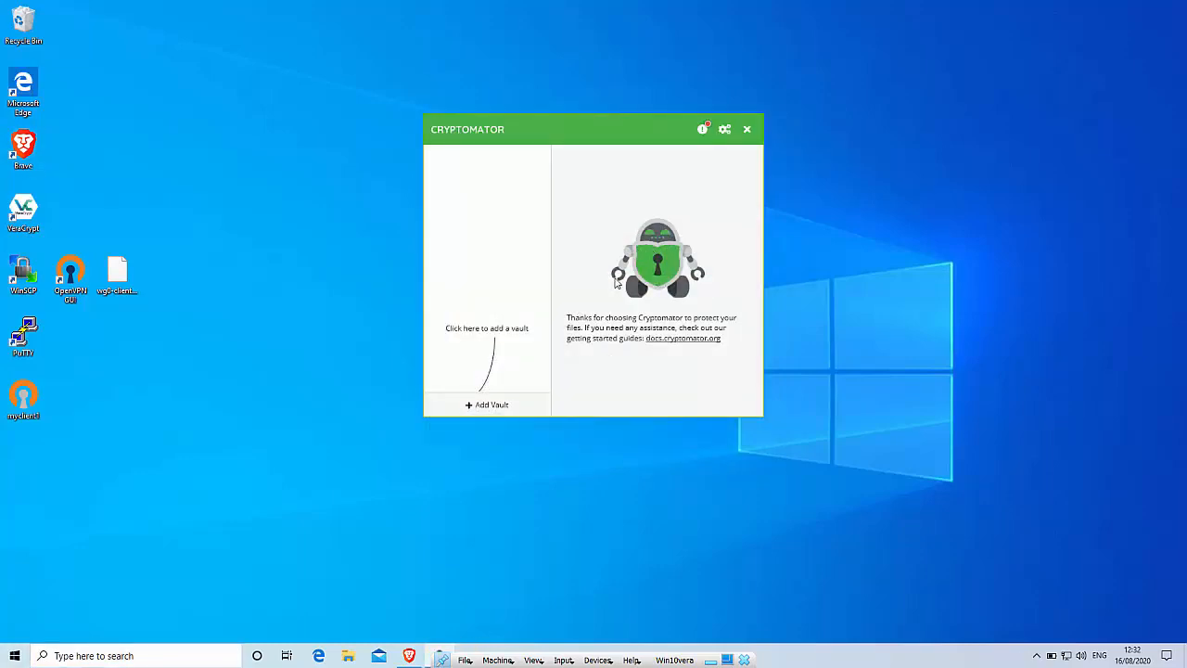
# Create a new vault named testvault
pyautogui.click(470, 406)
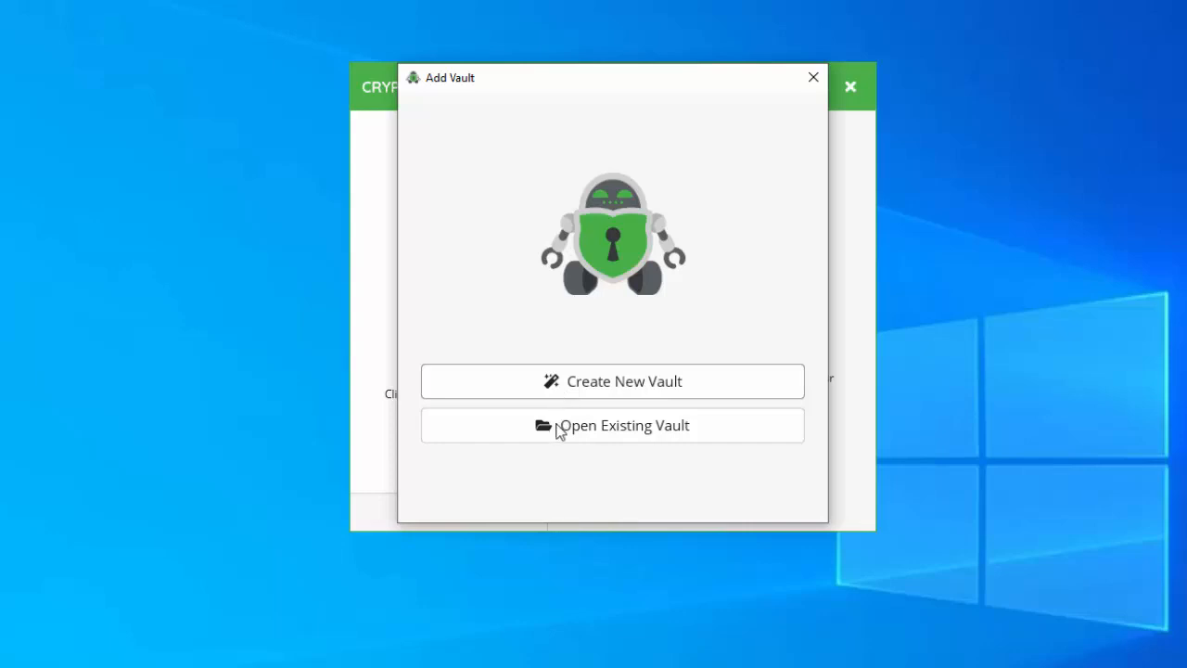
pyautogui.click(572, 383)
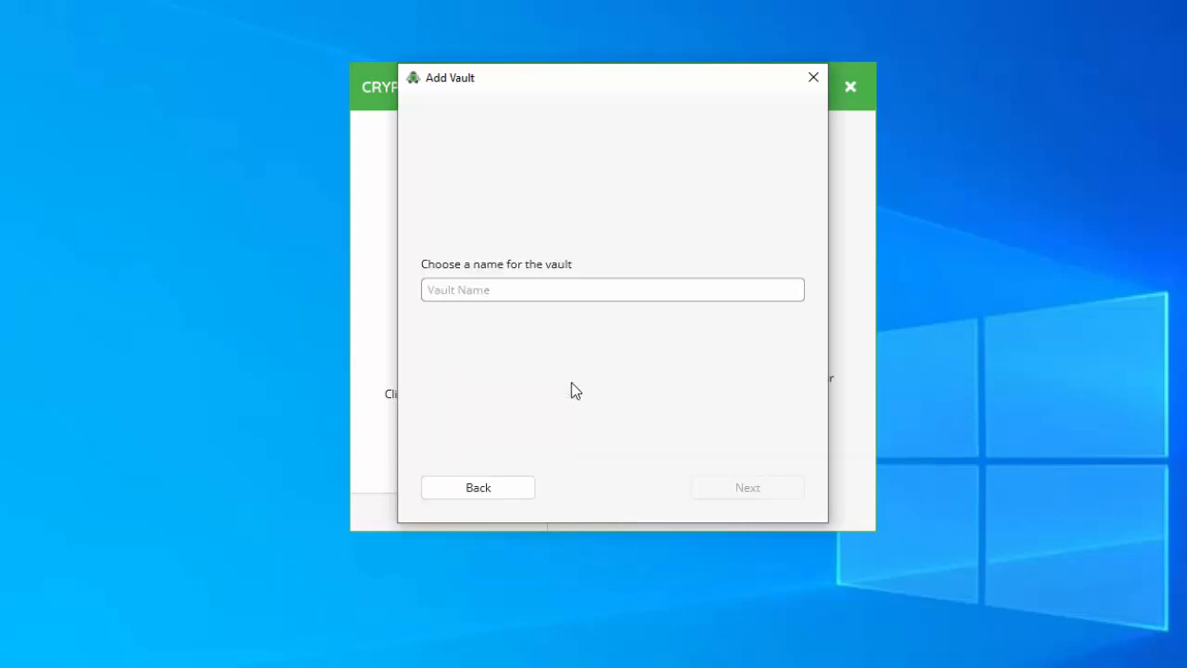
pyautogui.write('testvault')
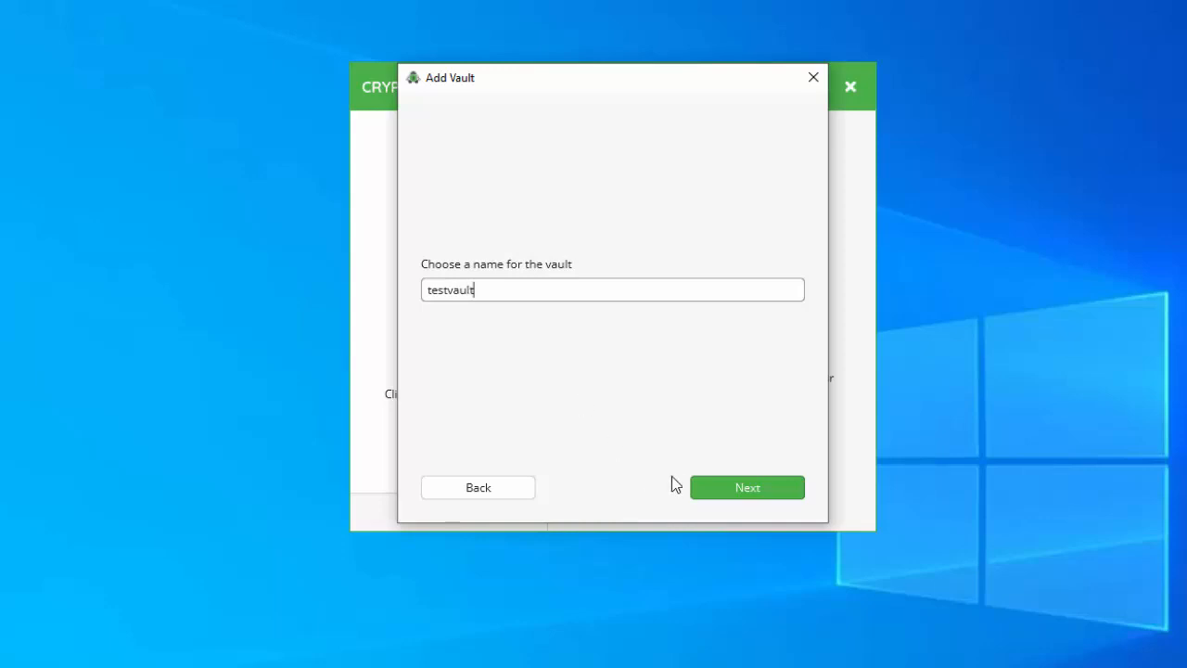
pyautogui.click(741, 484)
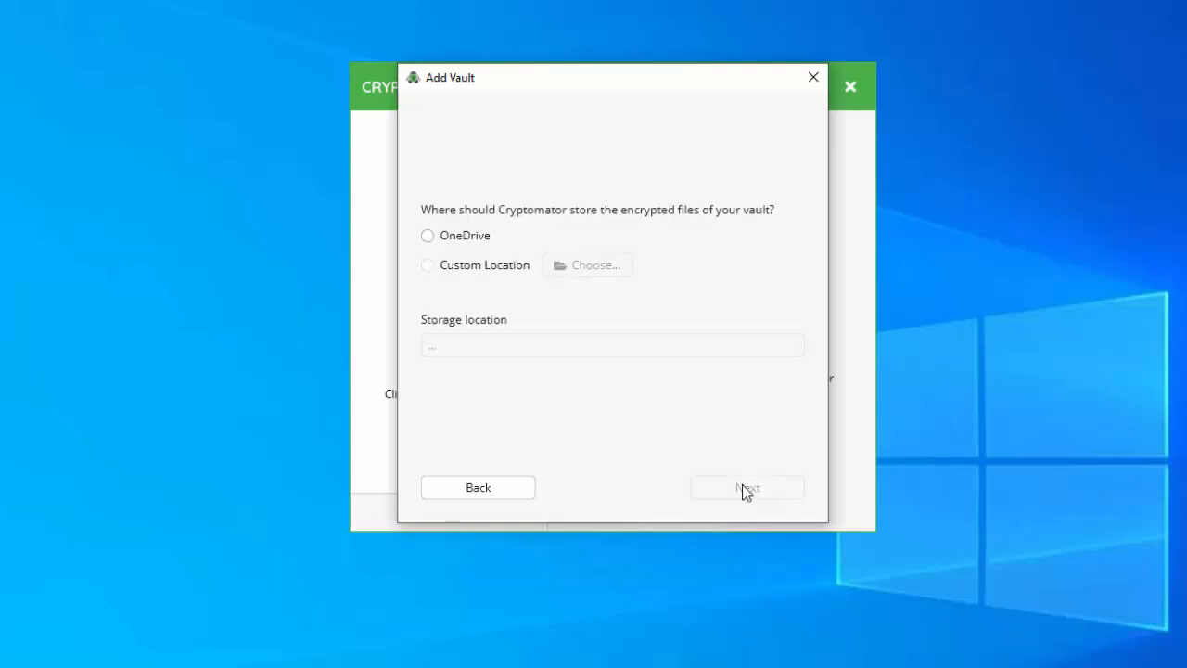
# Choose the Documents folder as the vault's custom storage location
pyautogui.click(428, 266)
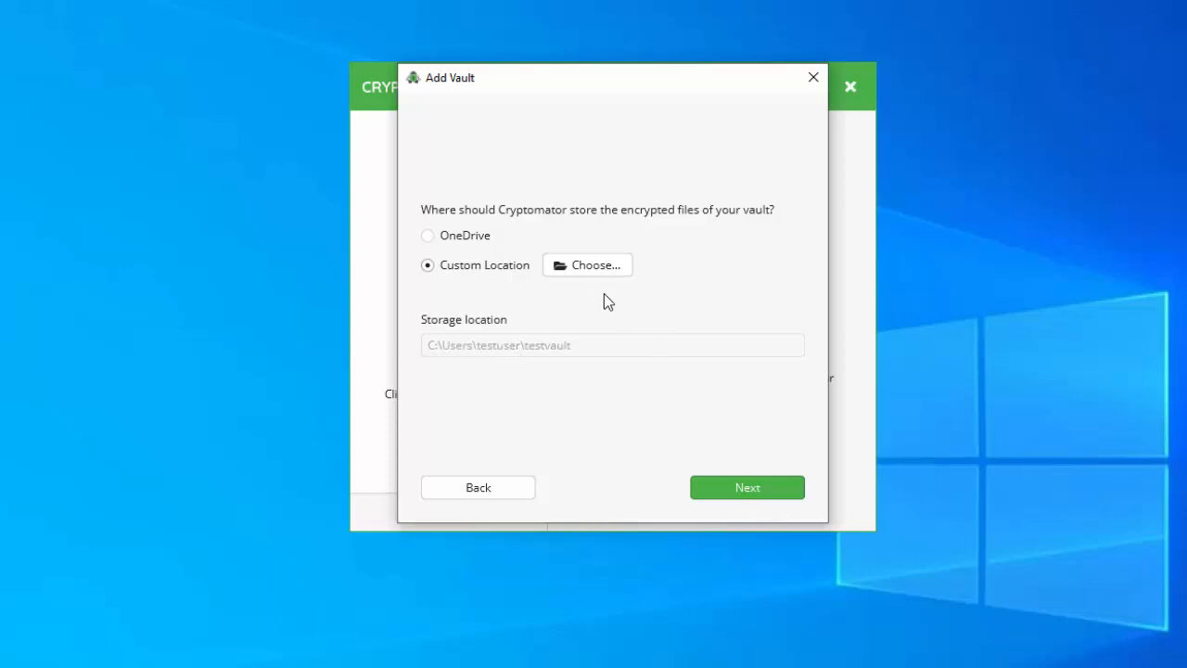
pyautogui.click(599, 267)
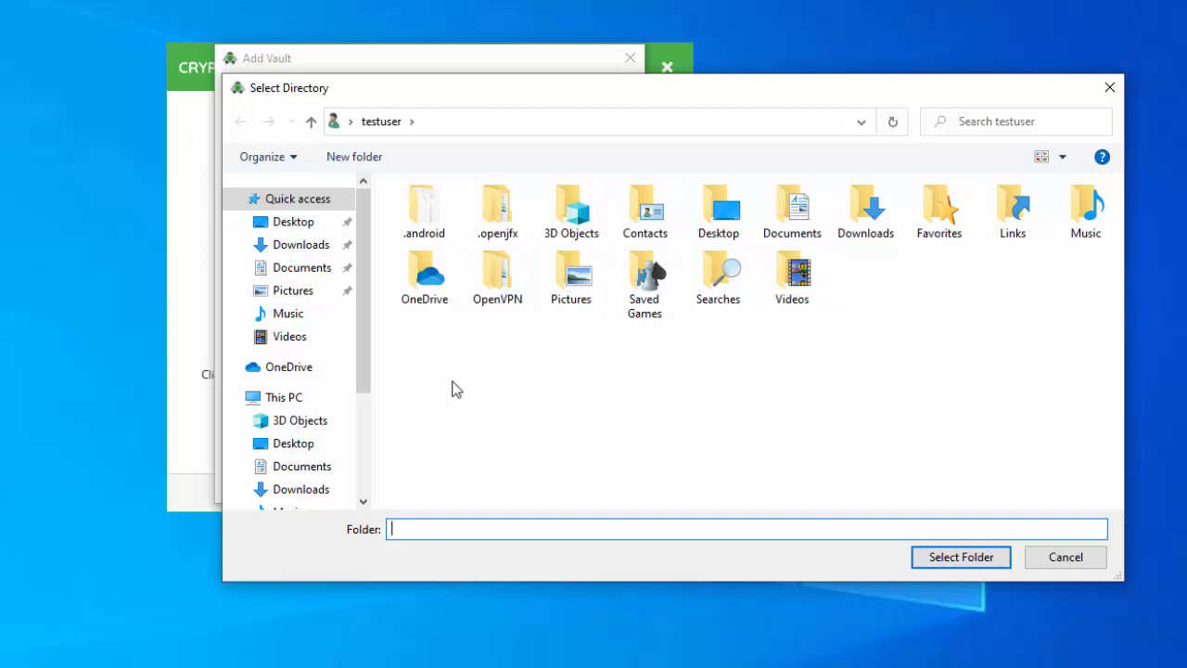
pyautogui.click(299, 271)
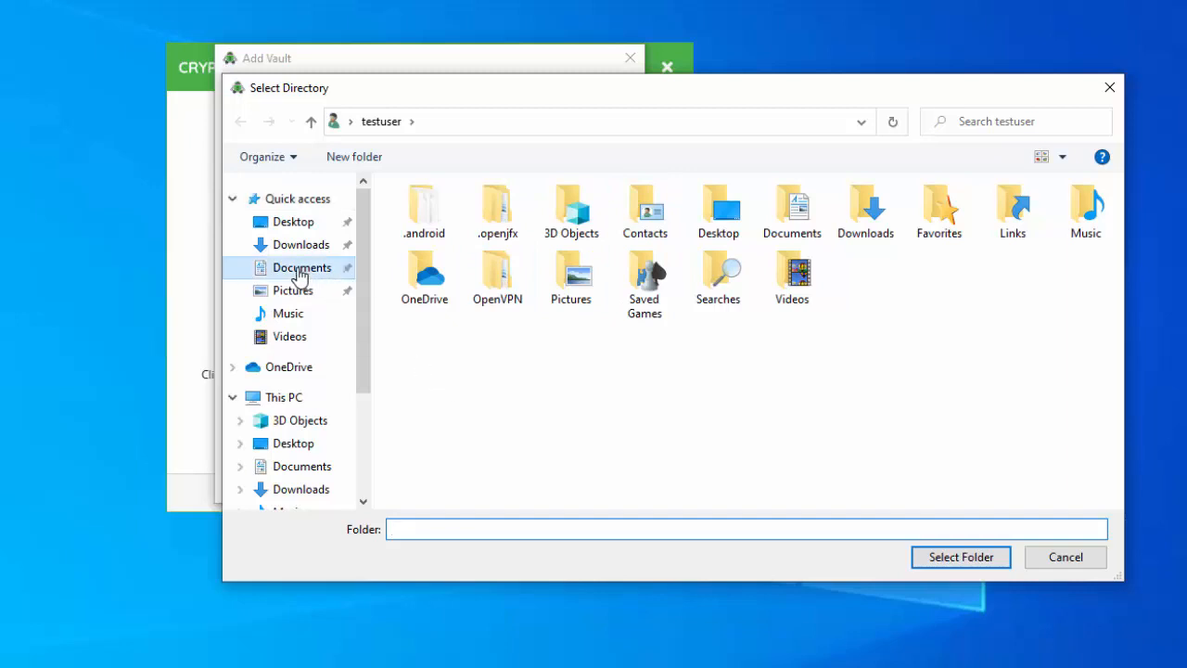
pyautogui.click(931, 557)
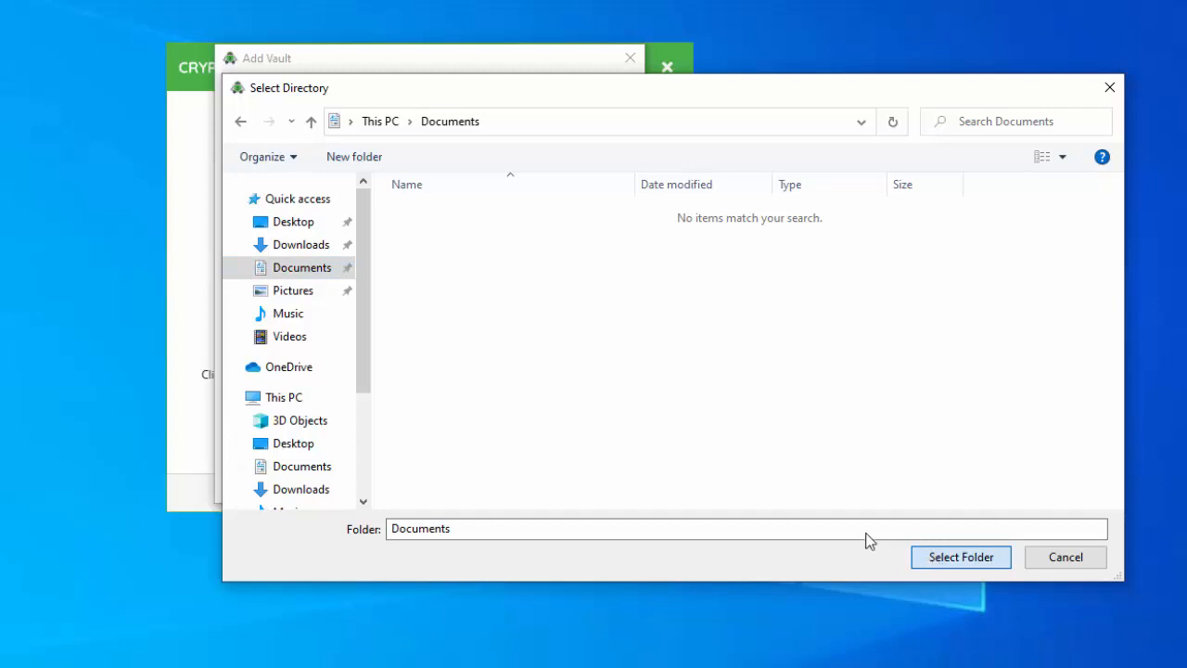
pyautogui.click(921, 556)
pyautogui.click(653, 533)
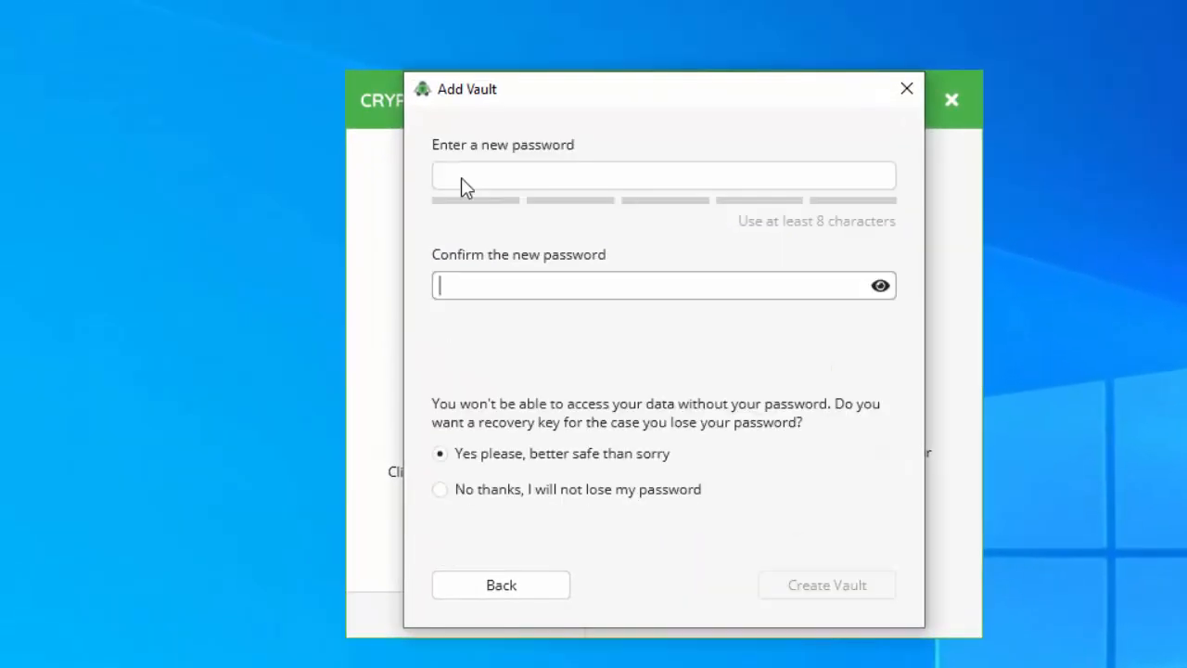
# Enter and confirm the vault password, create testvault and copy its recovery key
pyautogui.click(463, 177)
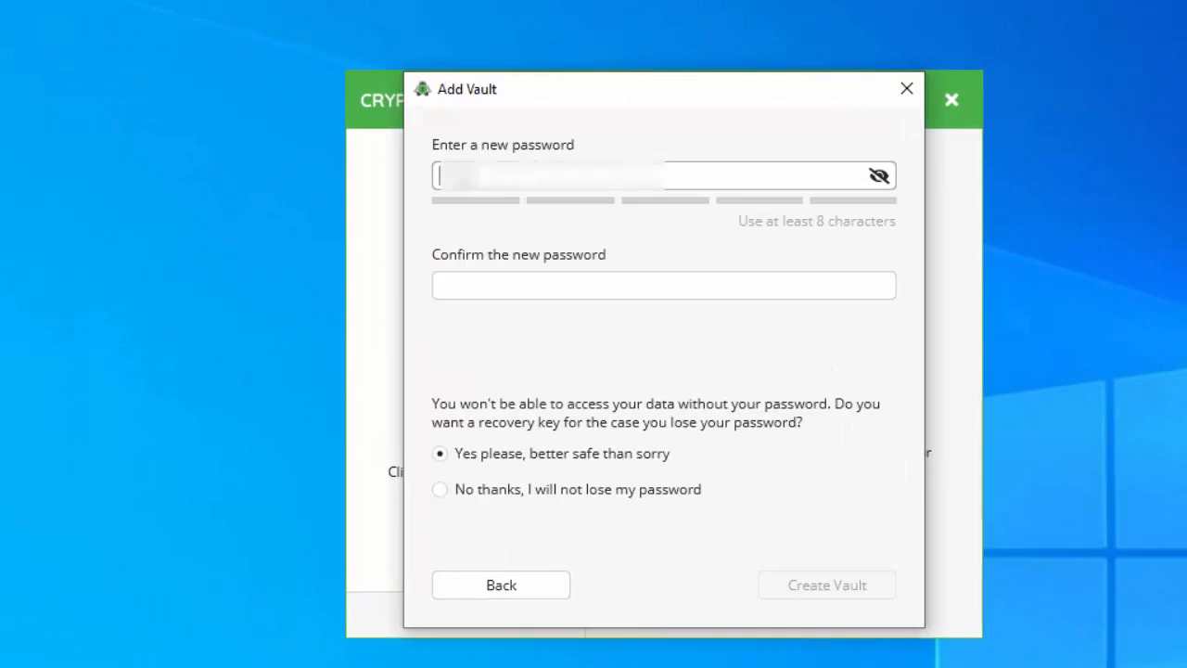
pyautogui.write('••••••••••')
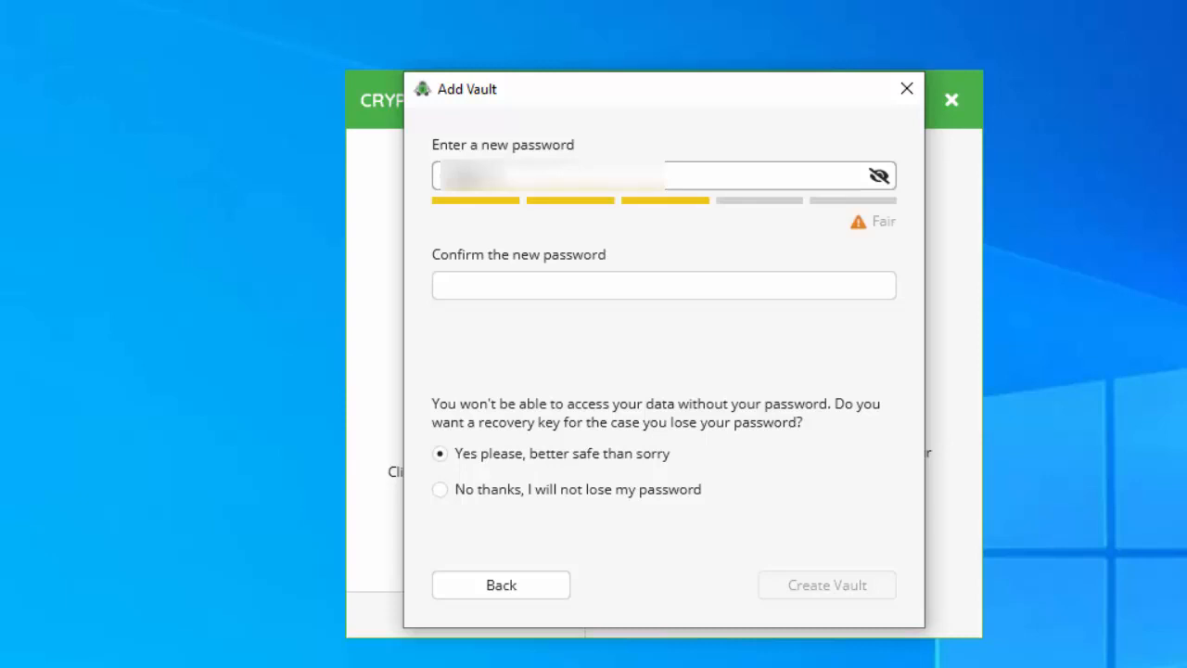
pyautogui.press('Tab')
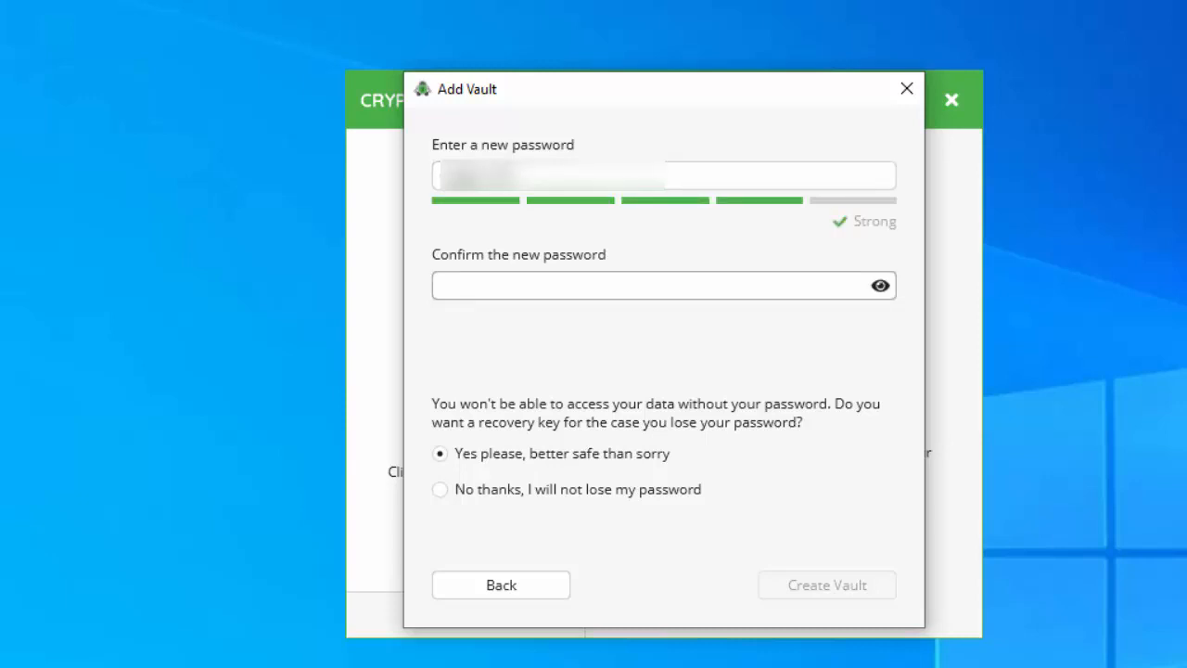
pyautogui.write('••••••')
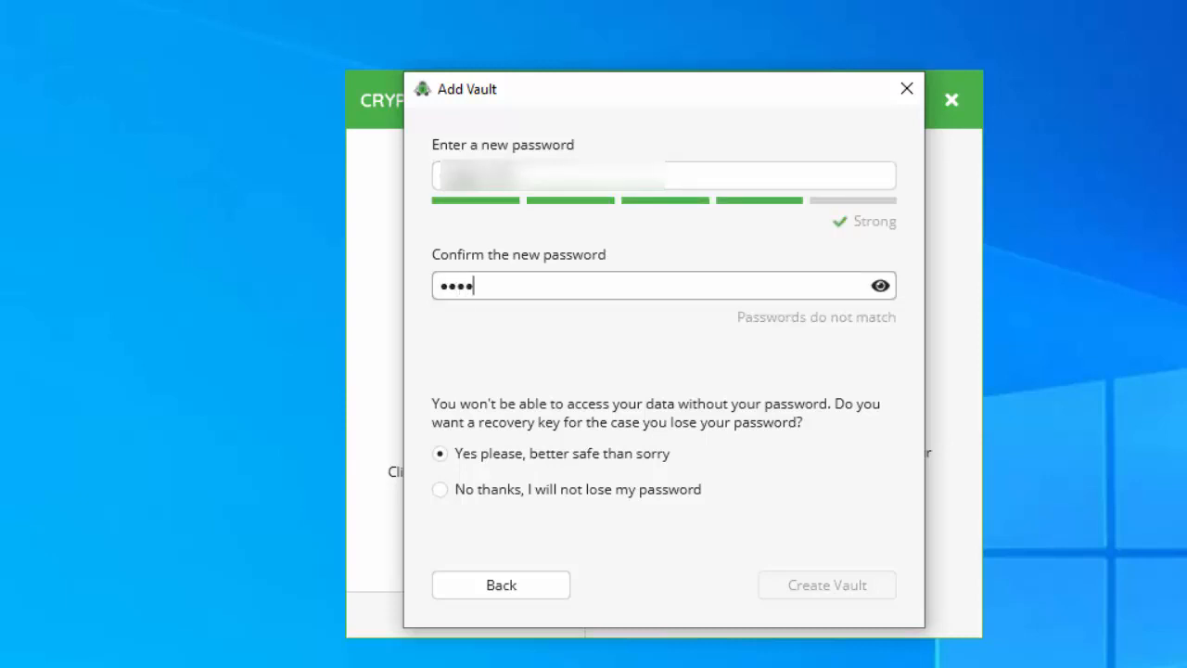
pyautogui.write('•••••')
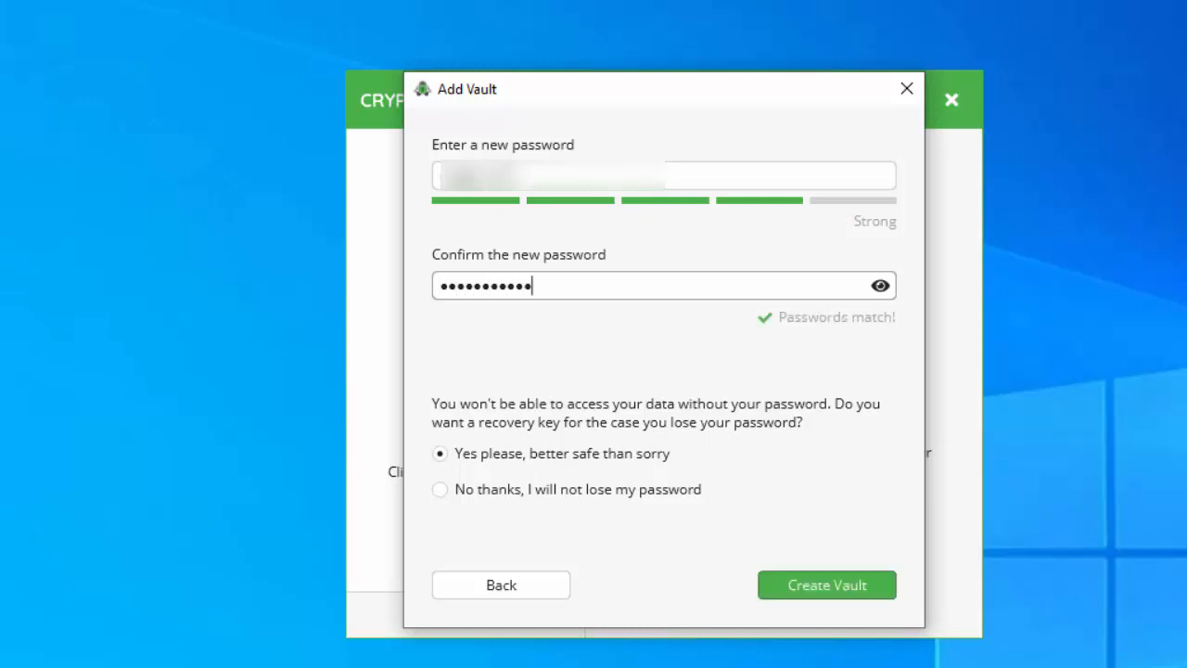
pyautogui.click(840, 589)
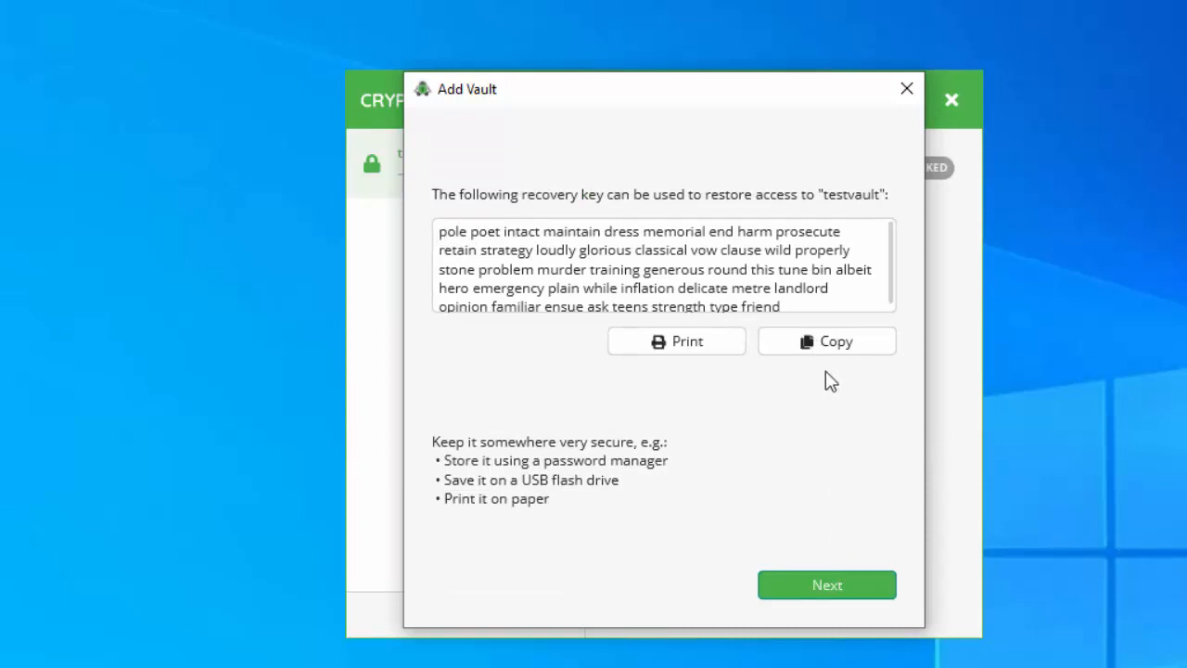
pyautogui.click(839, 346)
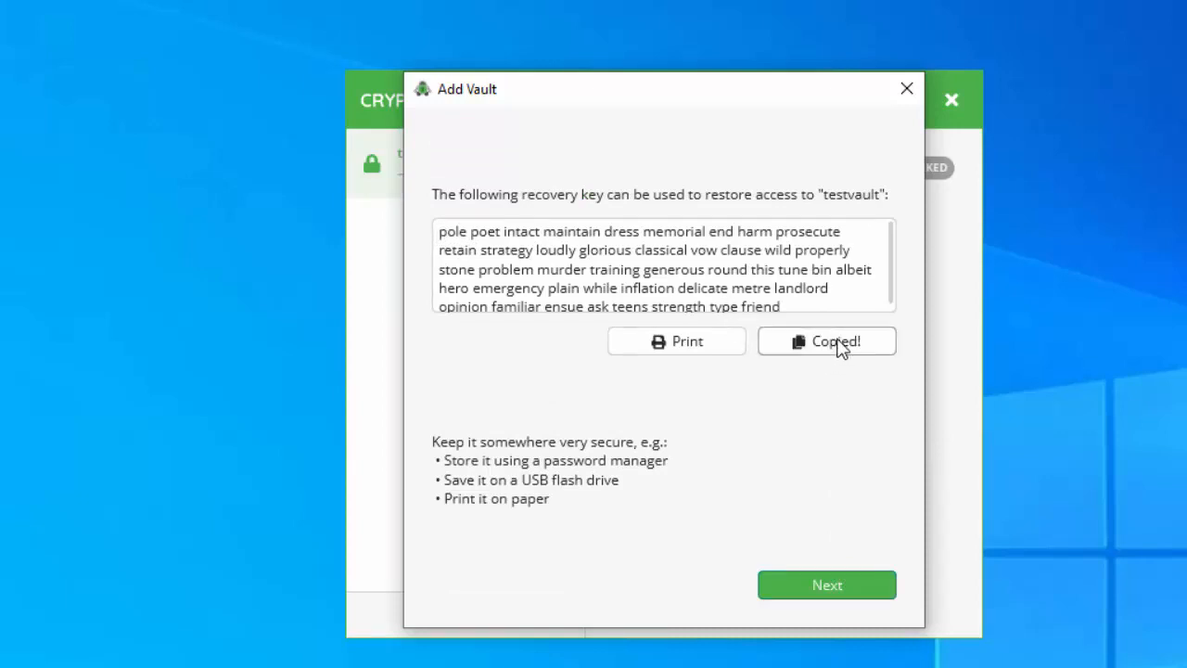
pyautogui.click(171, 657)
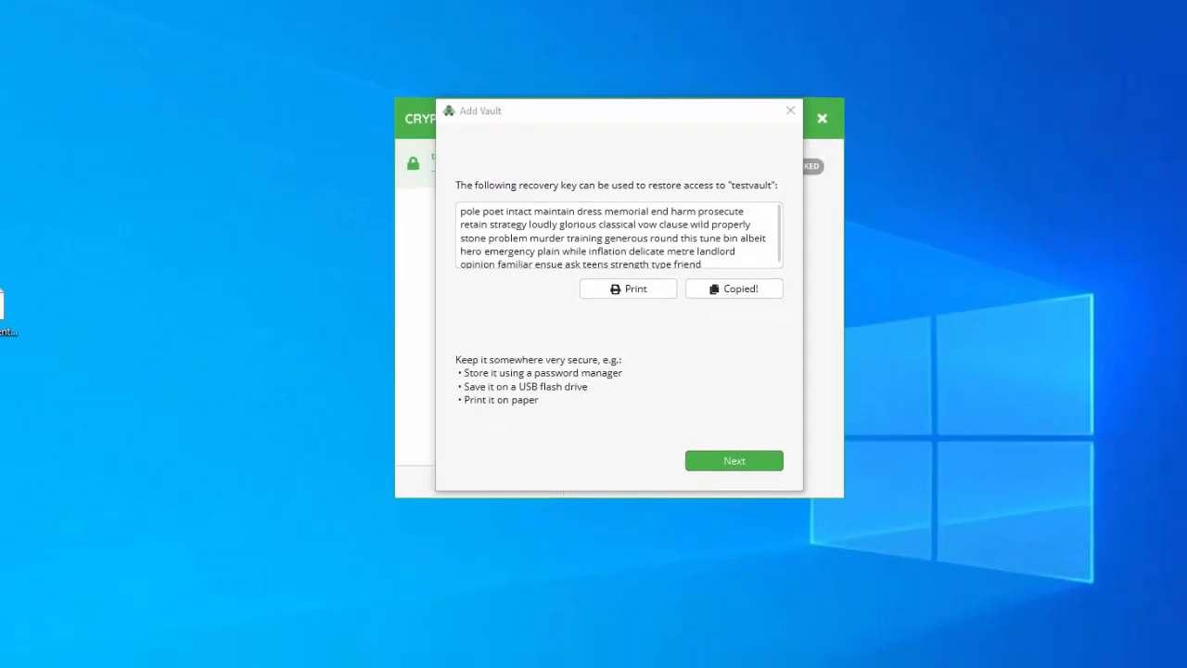
# Paste the recovery key into a new Notepad note split over three lines, then minimise Notepad
pyautogui.write('notepad')
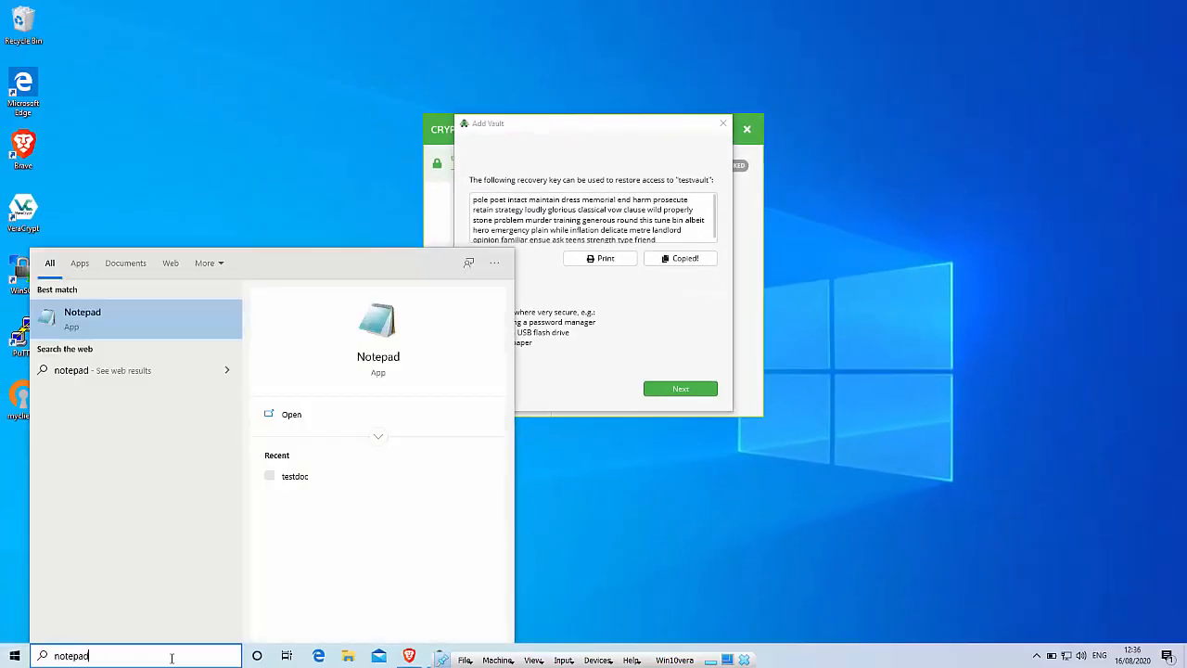
pyautogui.press('Return')
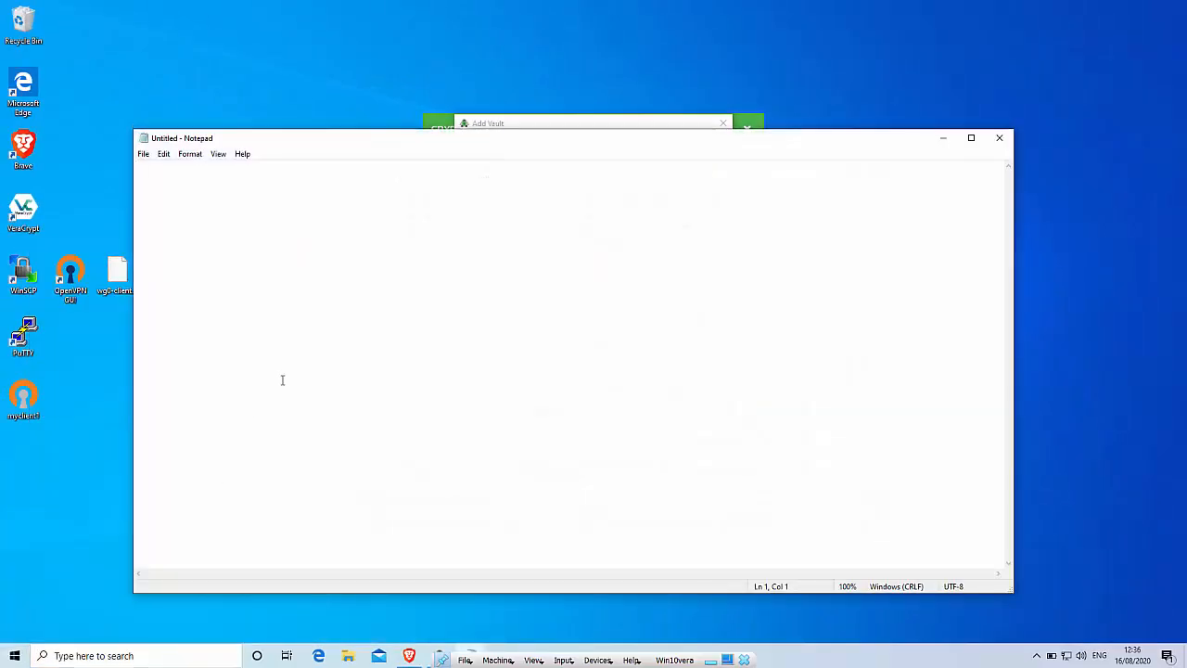
pyautogui.hotkey('ctrl', 'v')
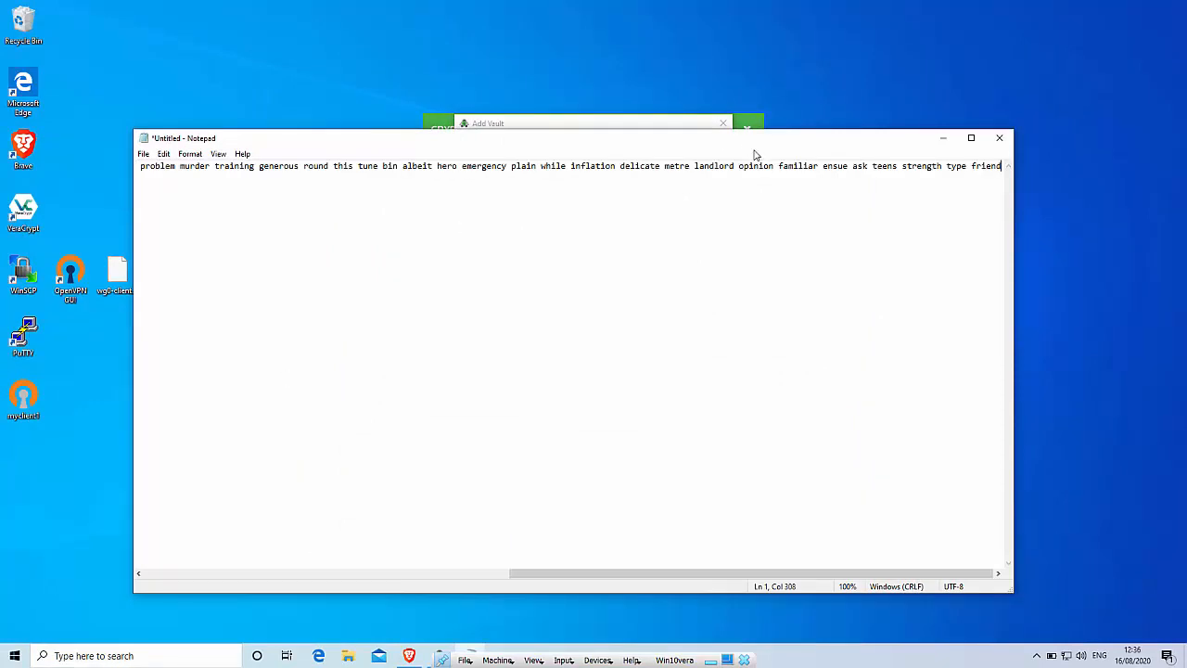
pyautogui.press('Return')
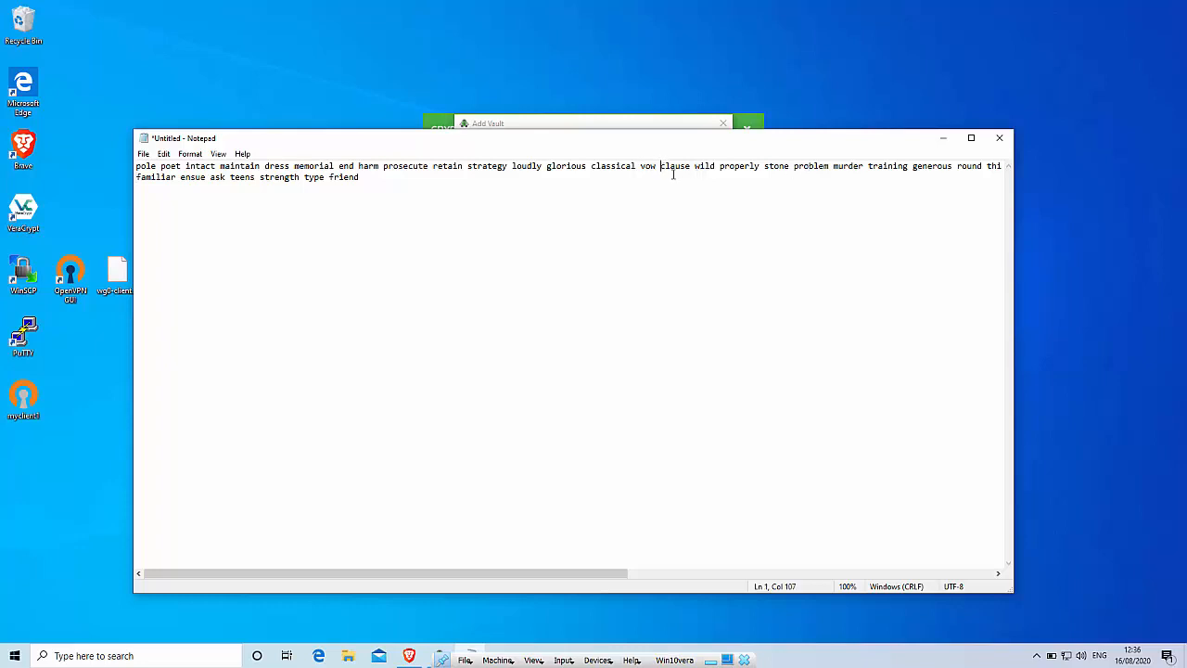
pyautogui.press('Return')
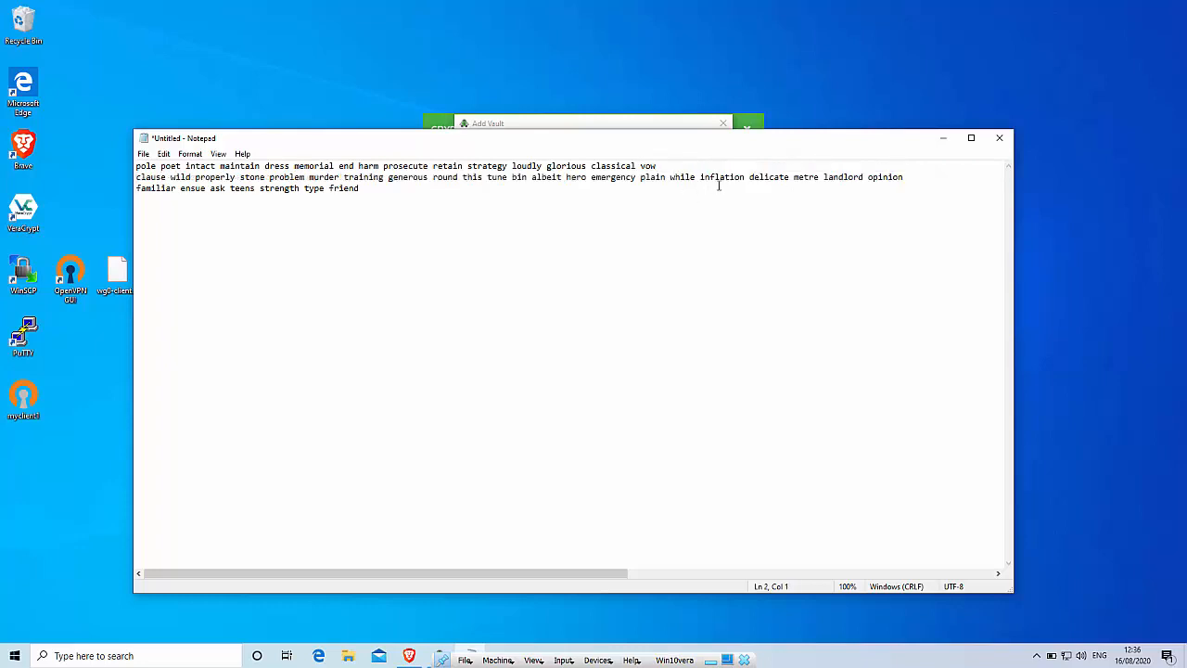
pyautogui.press('Return')
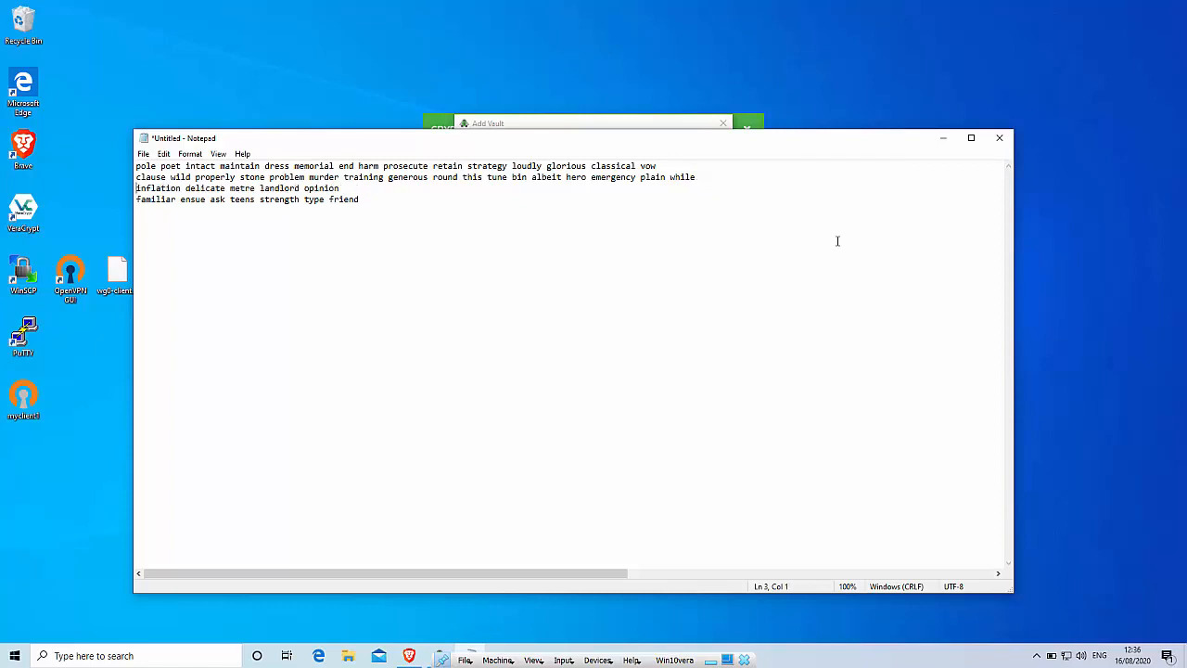
pyautogui.press('BackSpace')
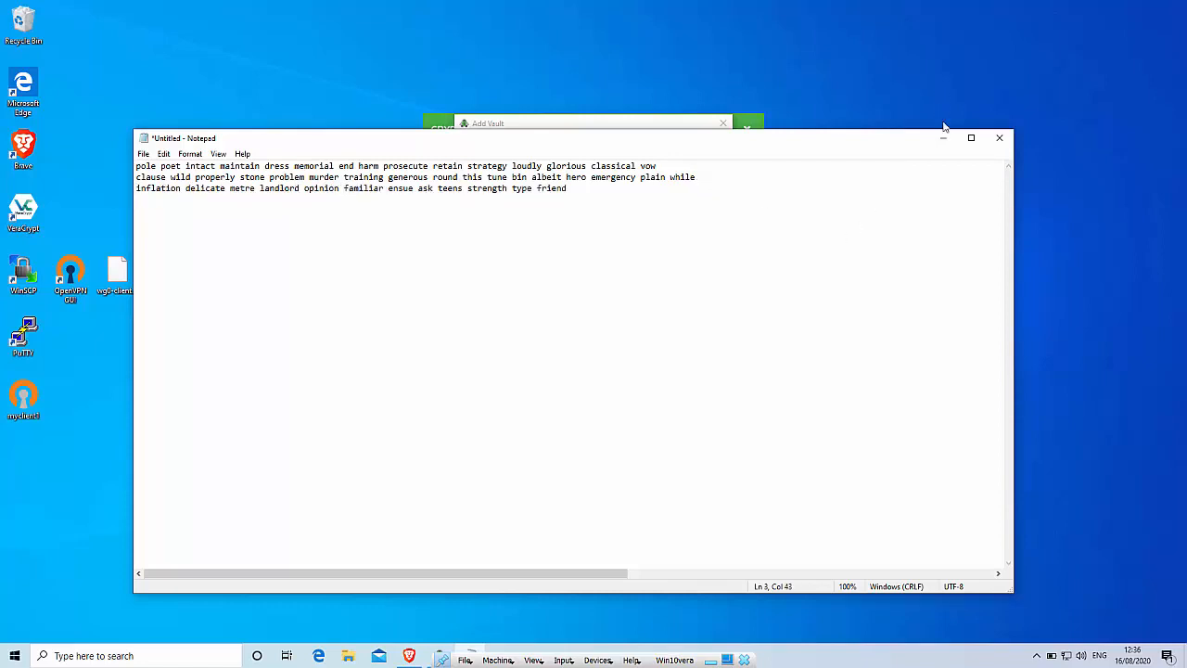
pyautogui.click(944, 139)
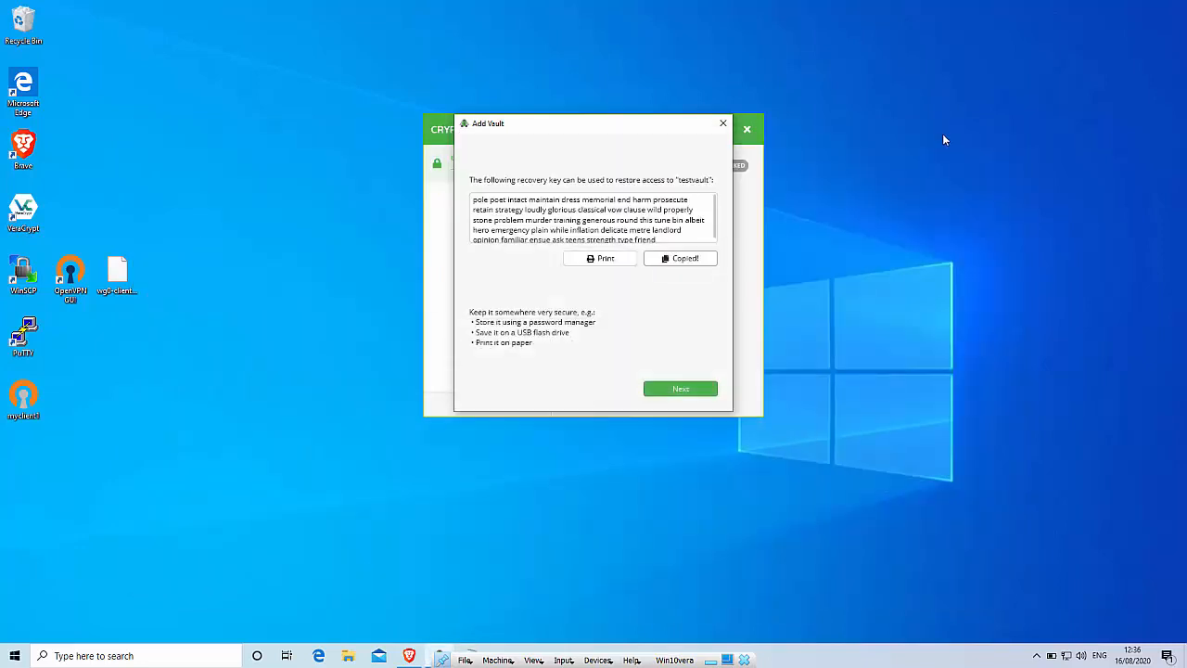
# Move past the recovery key page and unlock testvault with the vault password
pyautogui.click(664, 386)
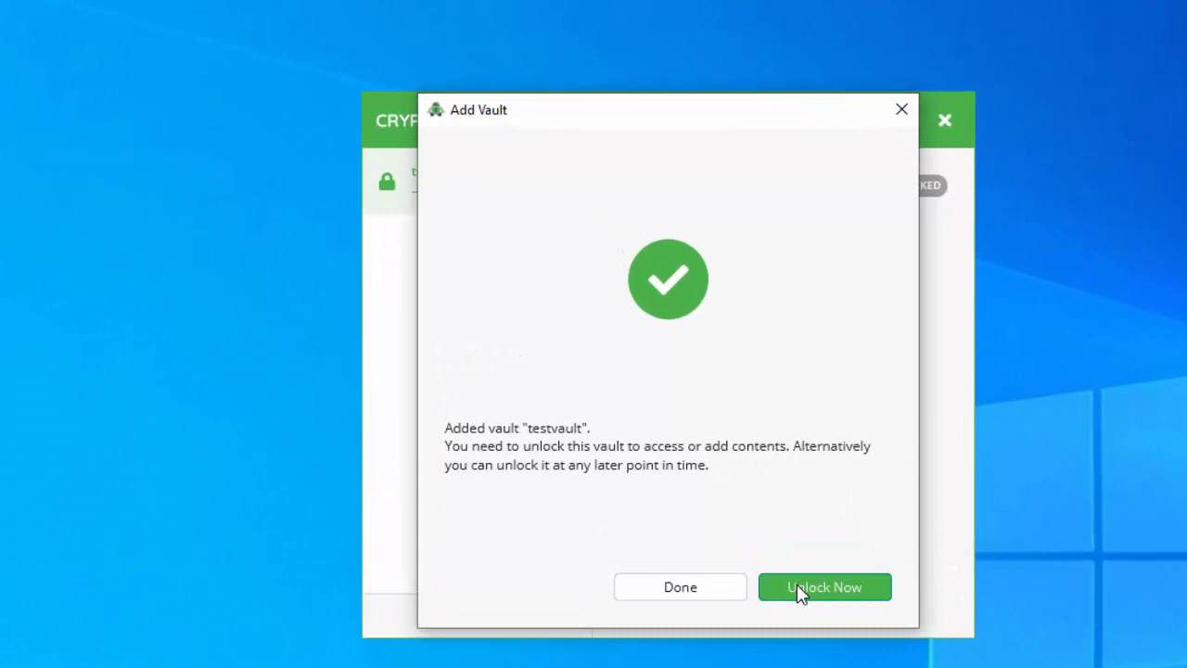
pyautogui.click(798, 586)
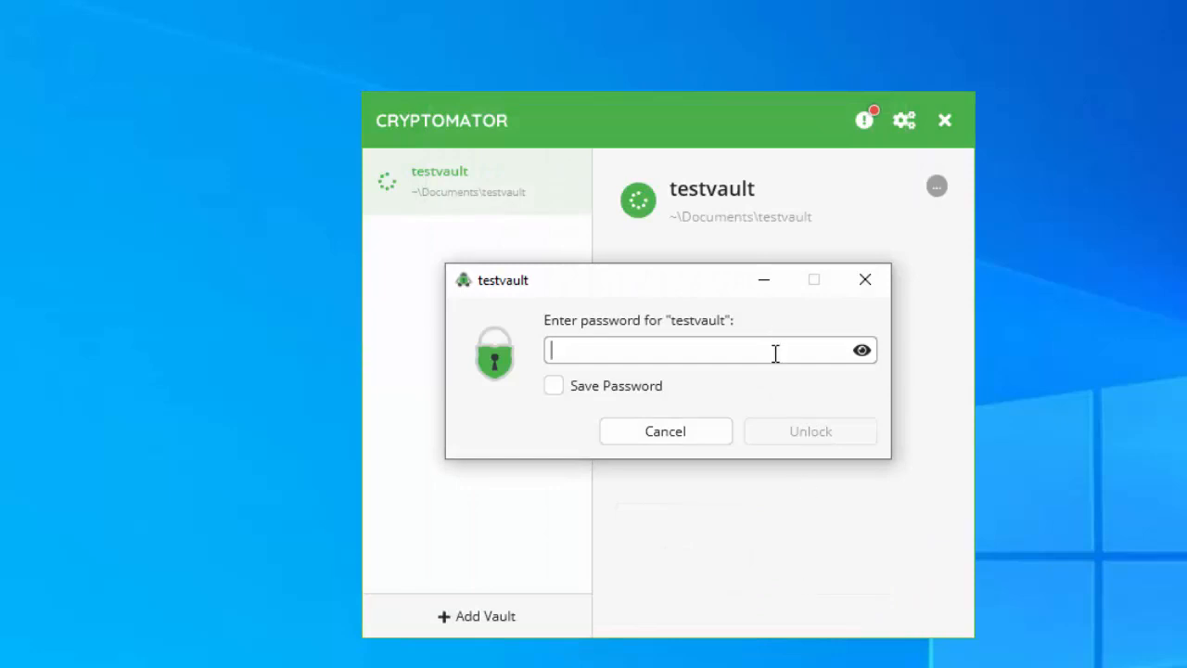
pyautogui.write('p')
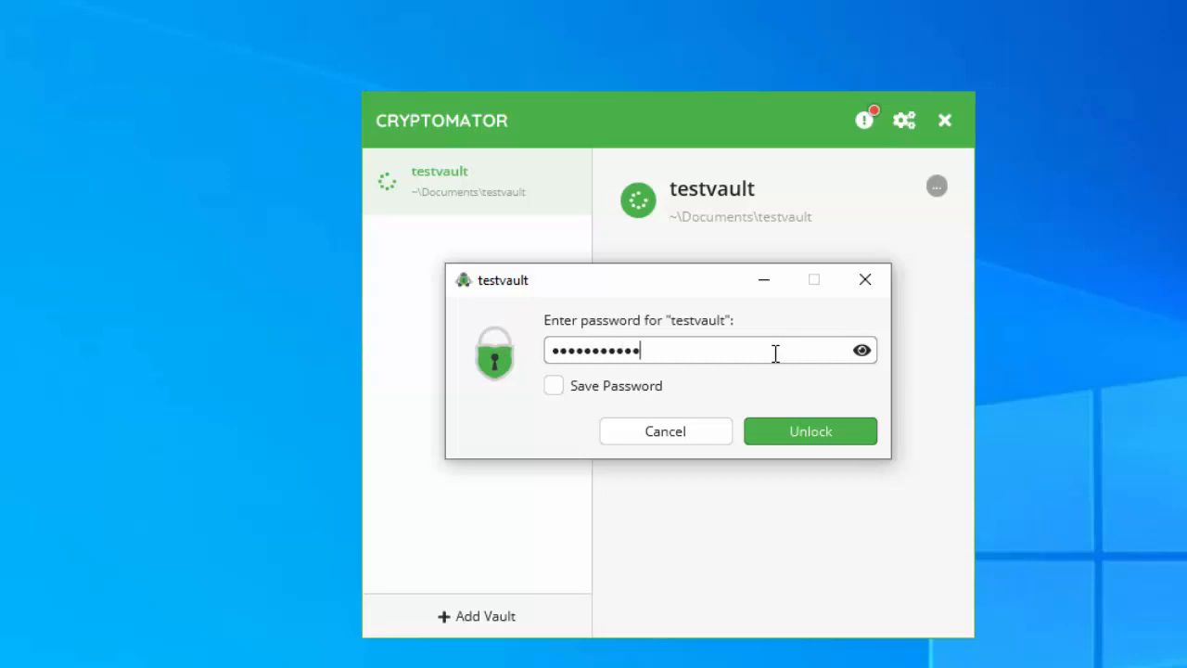
pyautogui.click(800, 440)
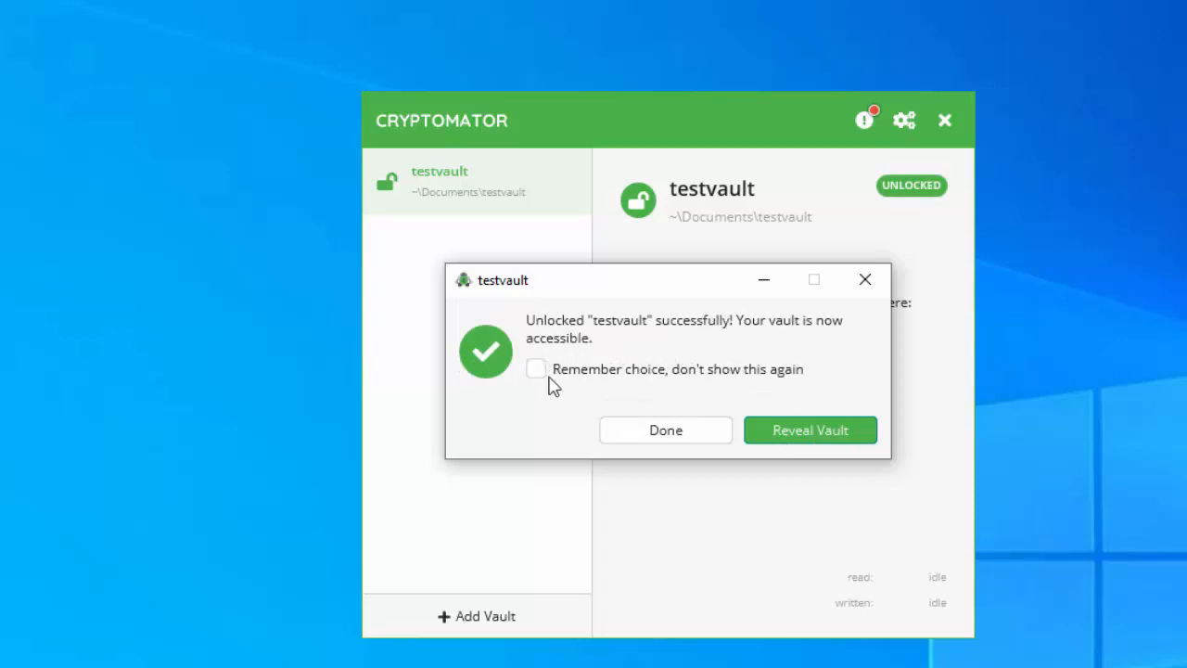
# Reveal testvault so drive E: opens in File Explorer
pyautogui.click(798, 444)
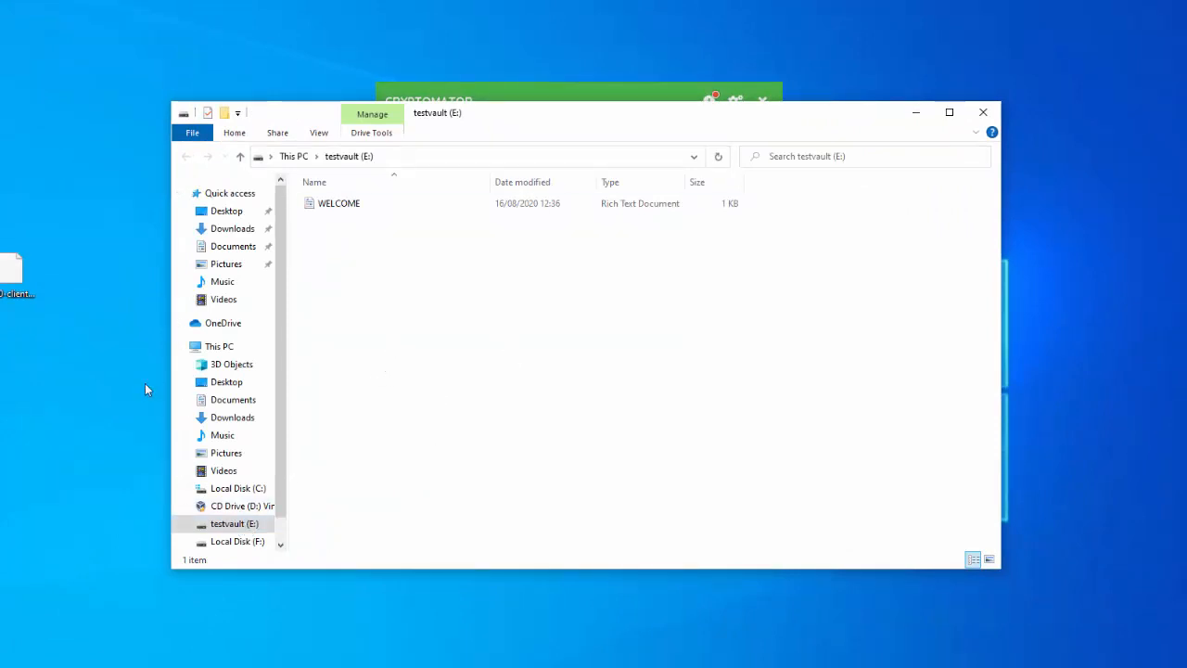
# Dismiss the desktop menu and browse from Documents back to the testvault drive
pyautogui.rightClick(31, 505)
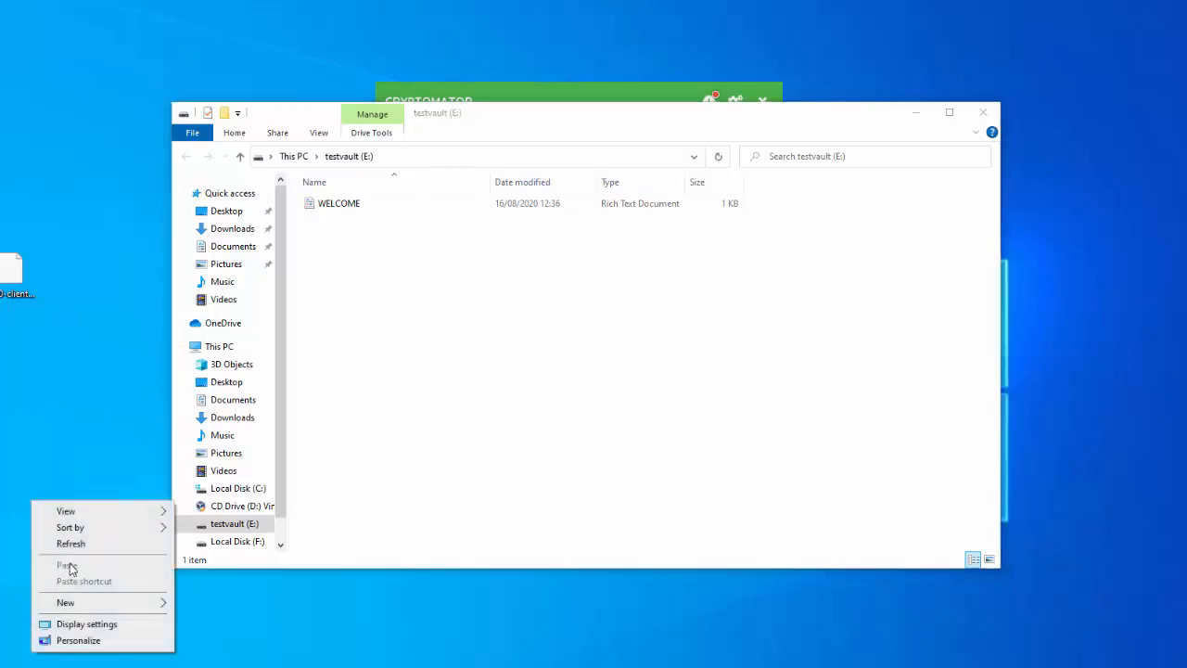
pyautogui.moveTo(85, 604)
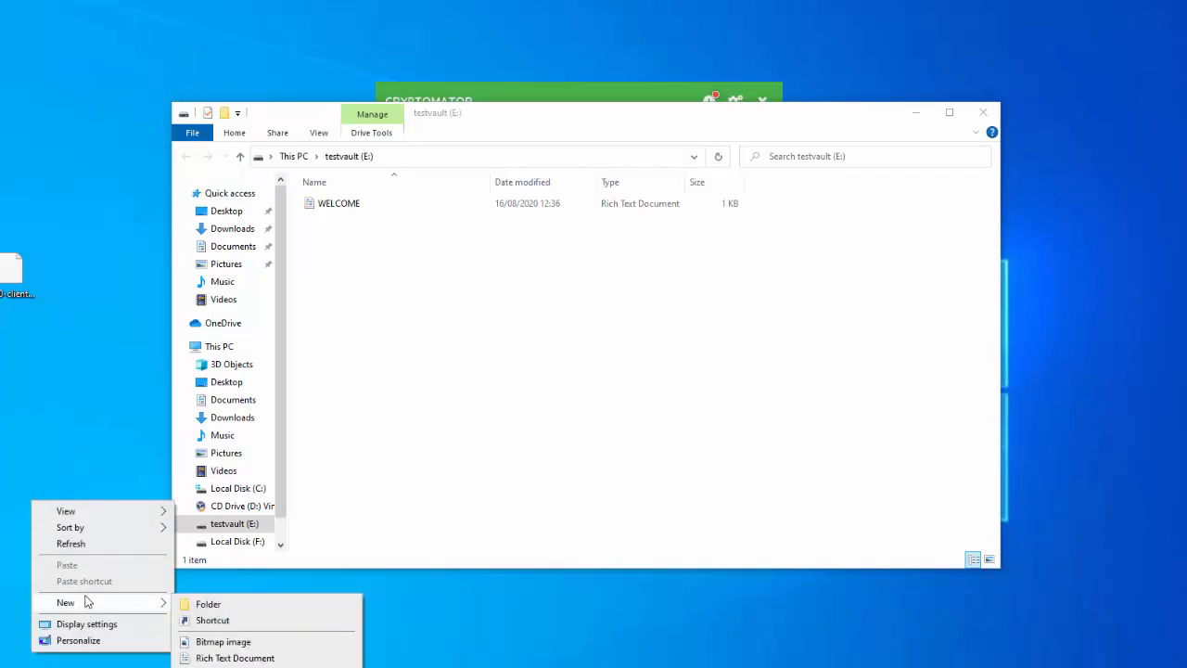
pyautogui.click(113, 391)
pyautogui.click(199, 403)
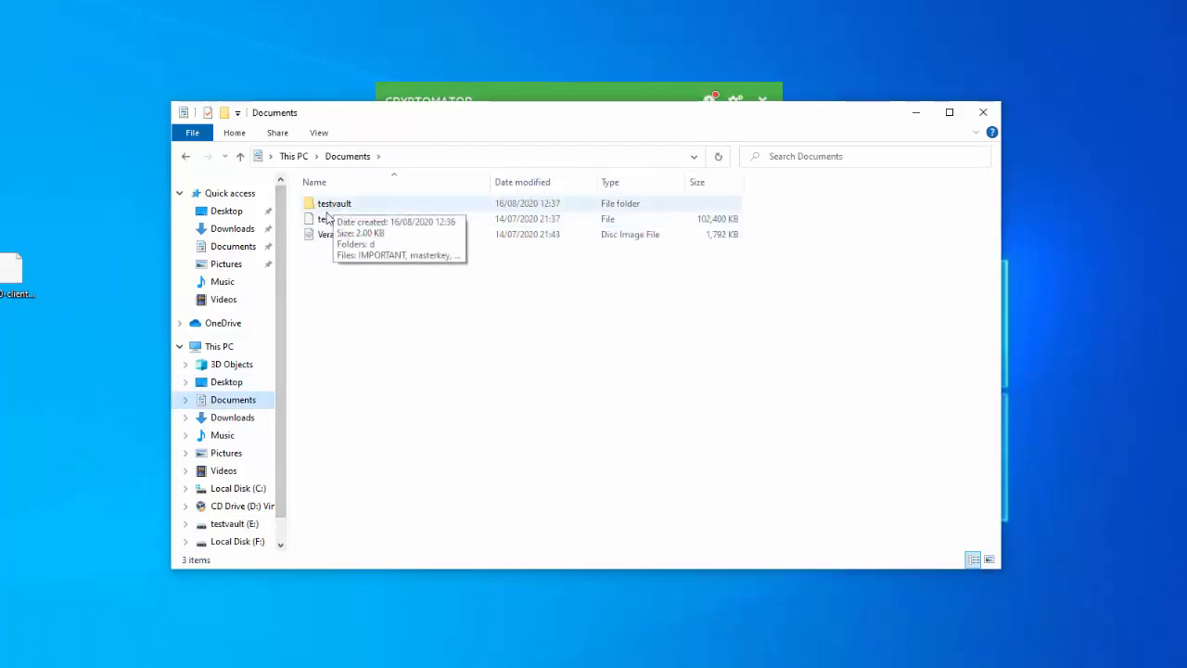
pyautogui.click(234, 524)
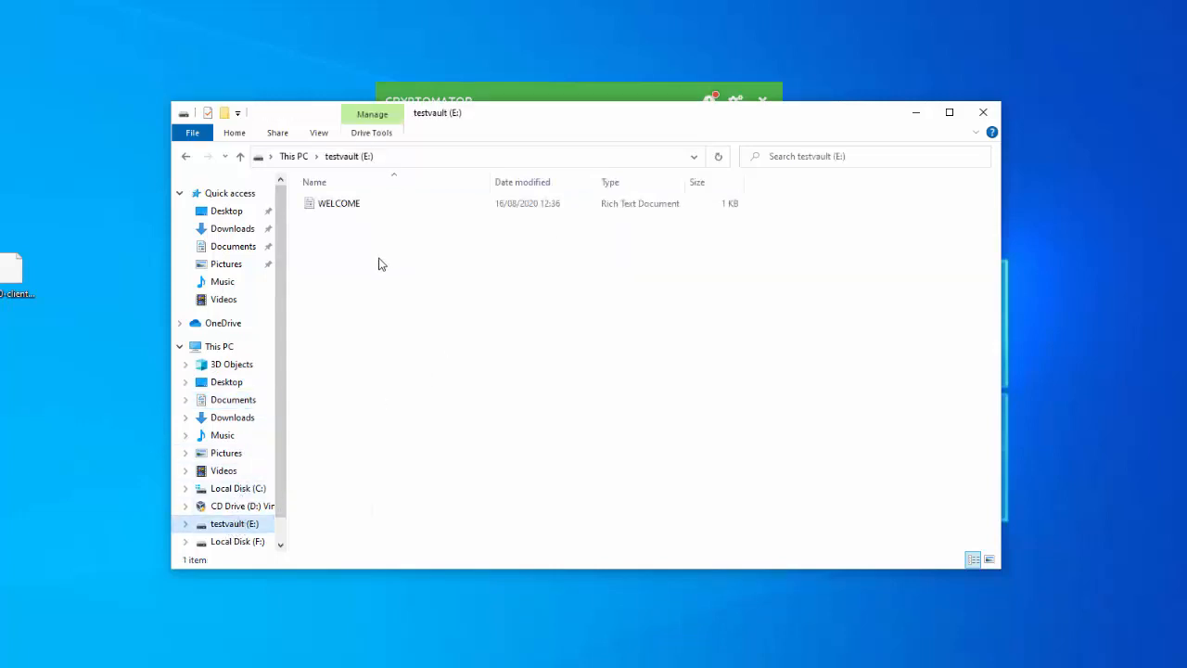
# Create a new text document on the desktop named test123
pyautogui.rightClick(42, 124)
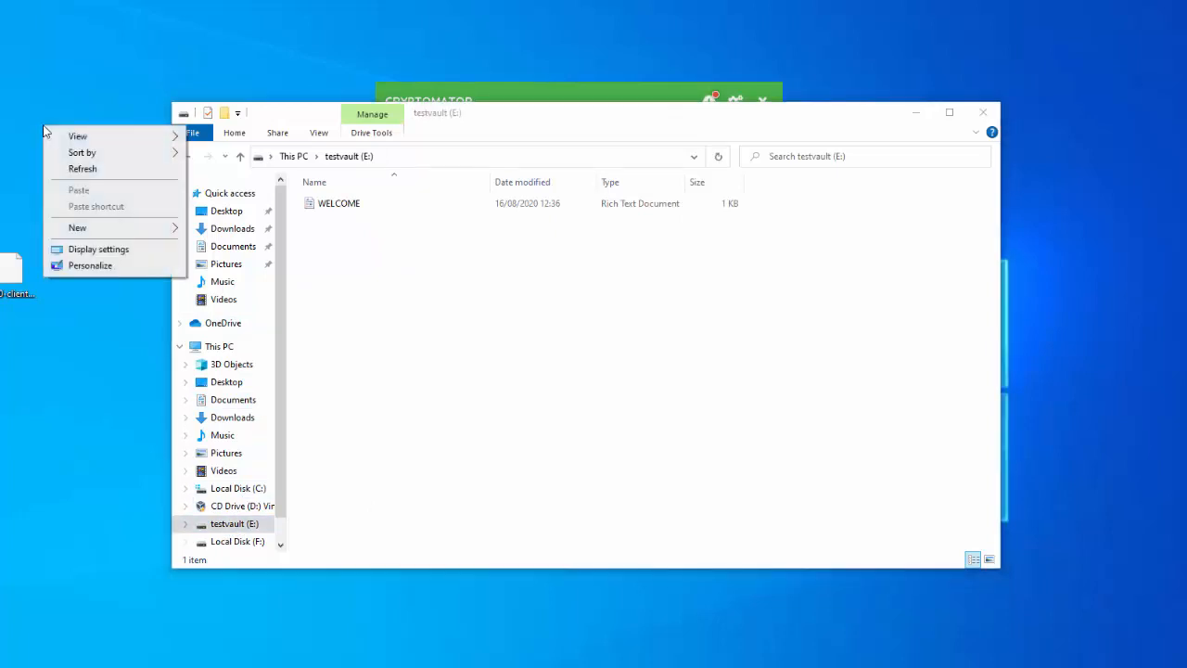
pyautogui.moveTo(82, 230)
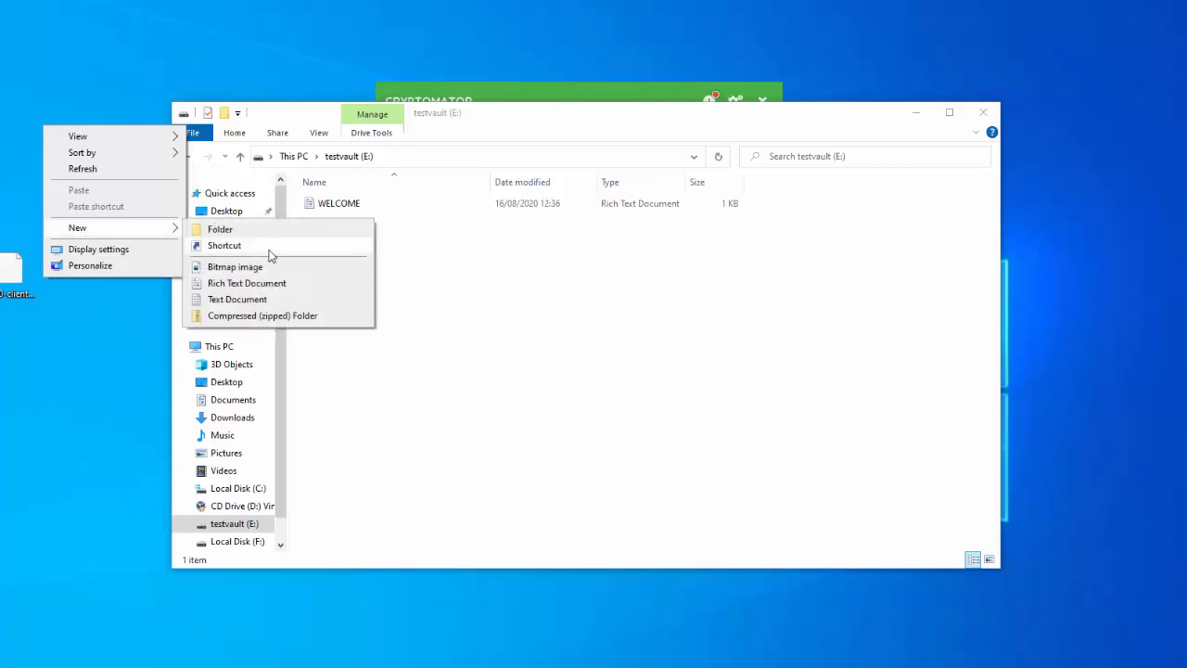
pyautogui.click(236, 300)
pyautogui.write('test123')
pyautogui.click(68, 176)
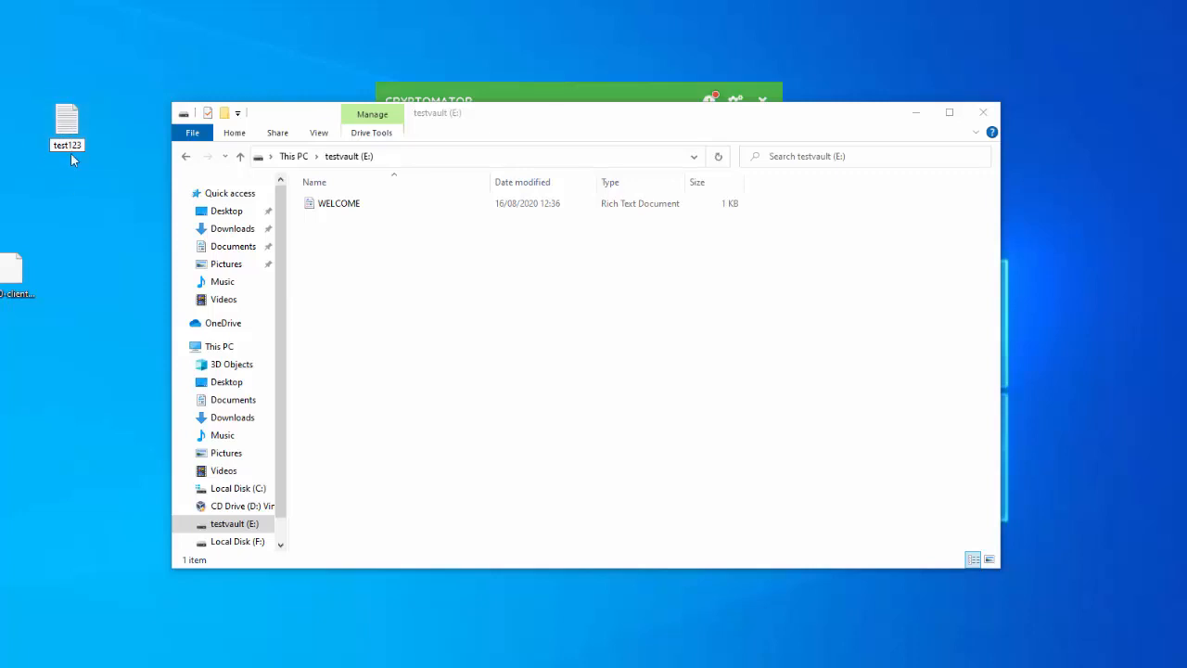
# Type 'test' into test123 in Notepad and save the changes
pyautogui.doubleClick(72, 137)
pyautogui.write('test123')
pyautogui.click(1, 139)
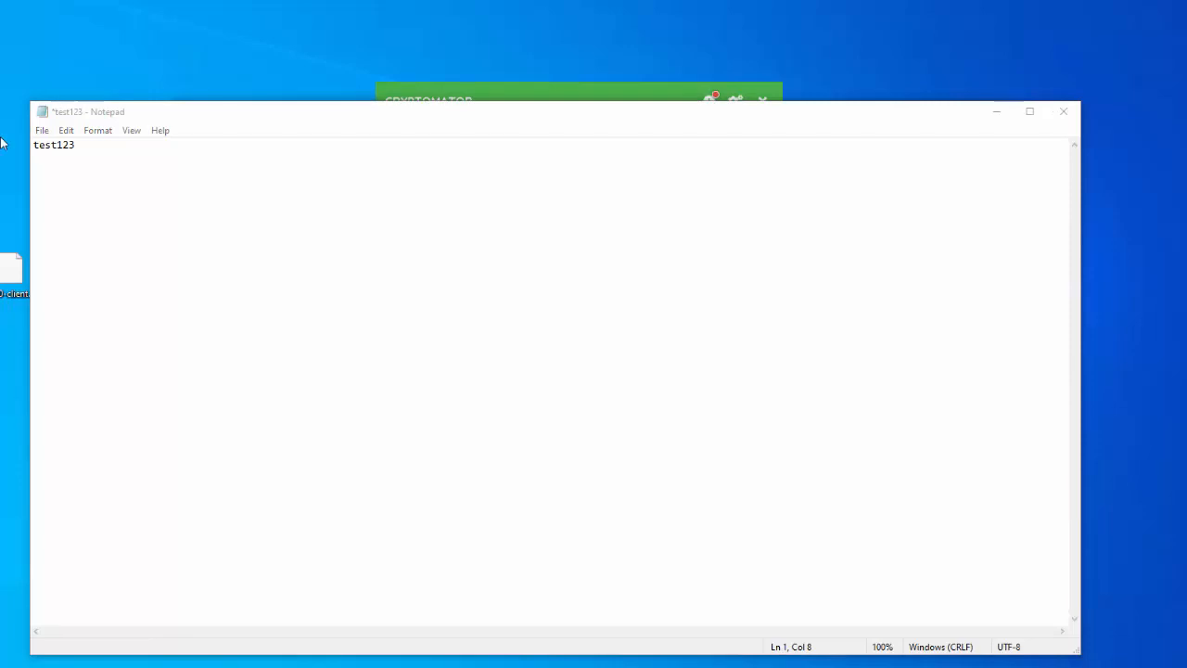
pyautogui.click(1063, 112)
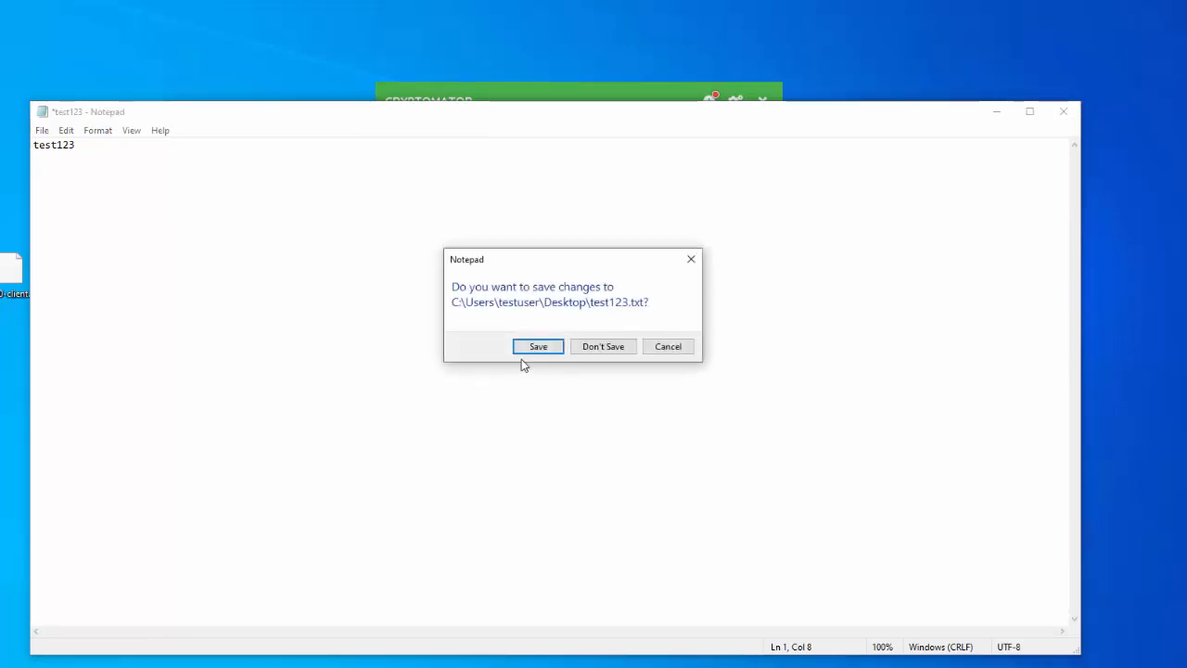
pyautogui.click(541, 347)
# Drag test123 into the testvault (E:) drive and close that Explorer window
pyautogui.moveTo(78, 123); pyautogui.dragTo(456, 352)
pyautogui.click(113, 42)
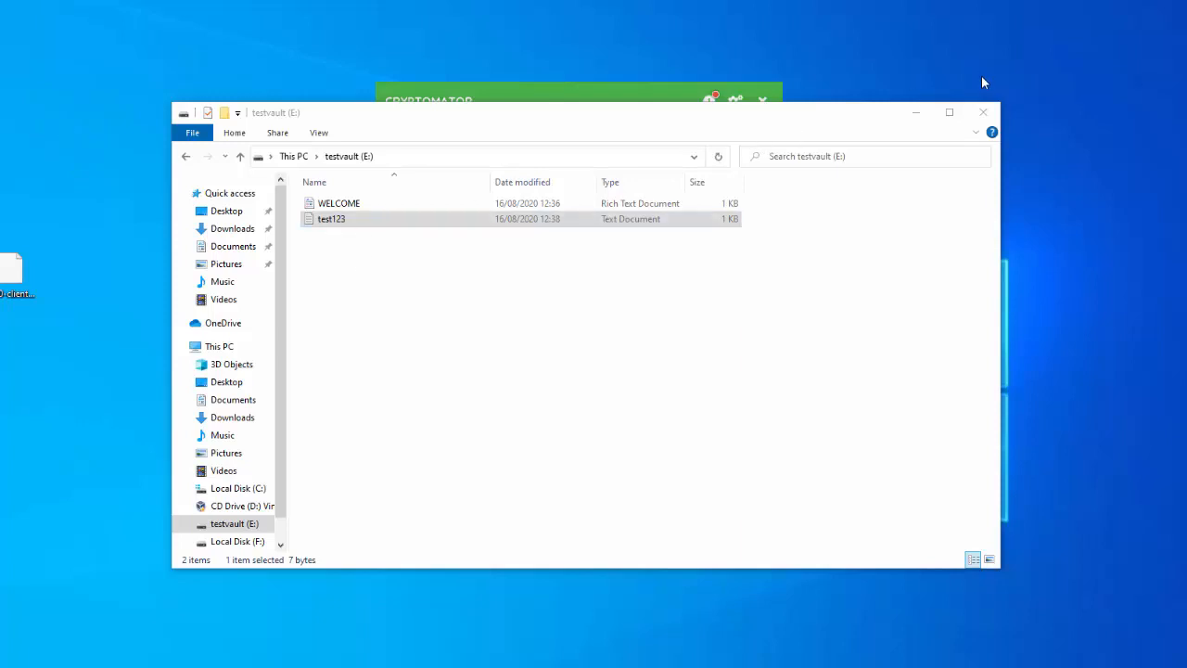
pyautogui.click(984, 112)
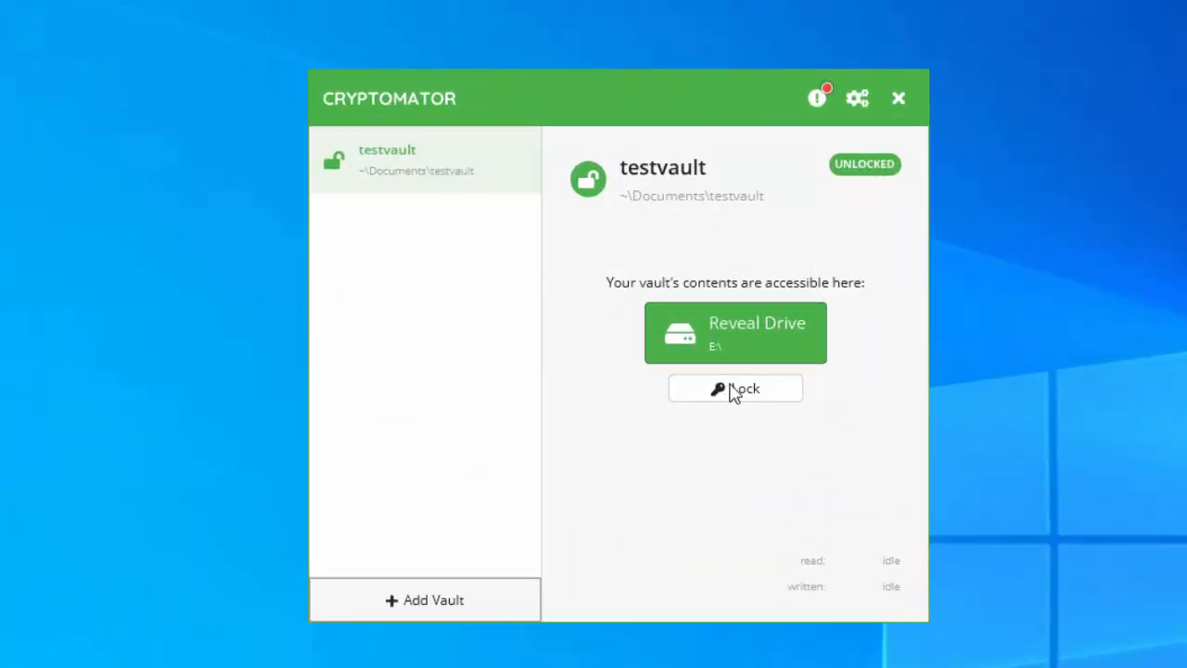
# Lock testvault with the Lock button in Cryptomator
pyautogui.click(729, 388)
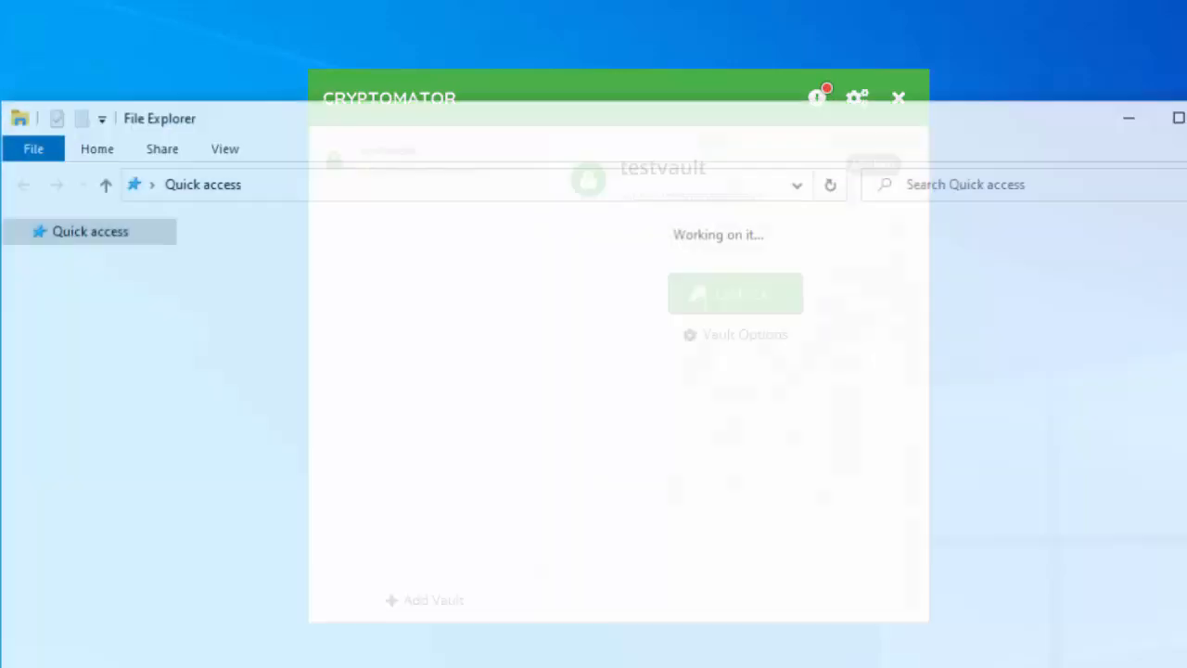
# Browse testvault's encrypted folders down through d and P4 to TAQGBJAANKSY26CCYAK733NPT4U56A
pyautogui.click(151, 315)
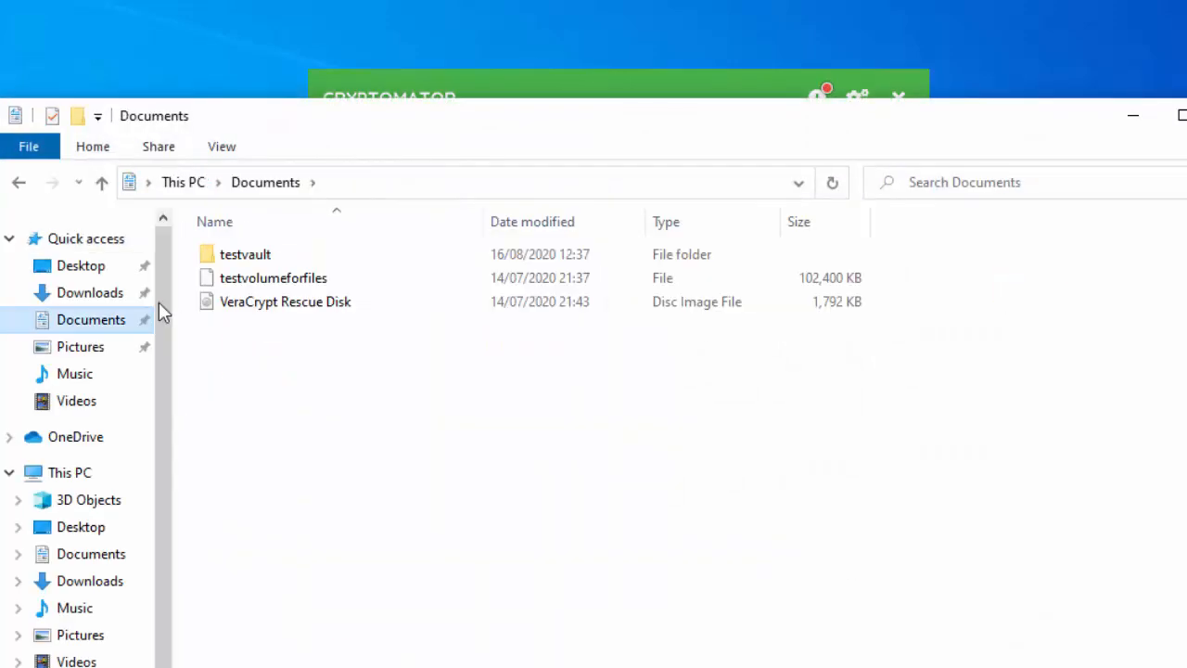
pyautogui.doubleClick(243, 258)
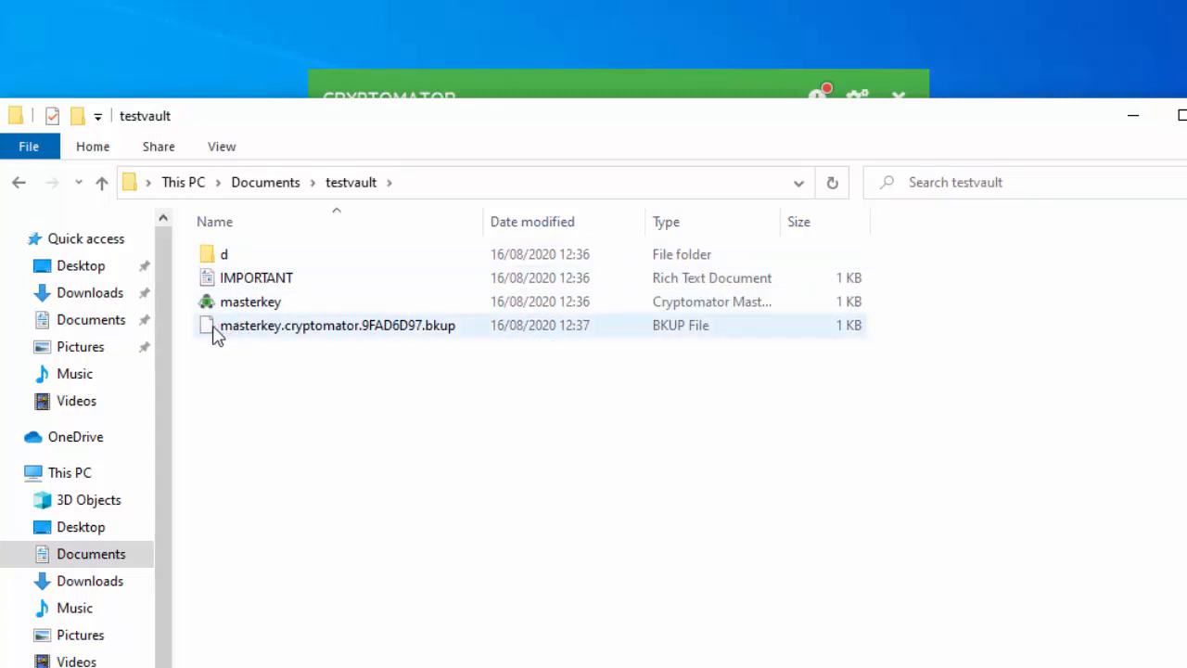
pyautogui.doubleClick(223, 255)
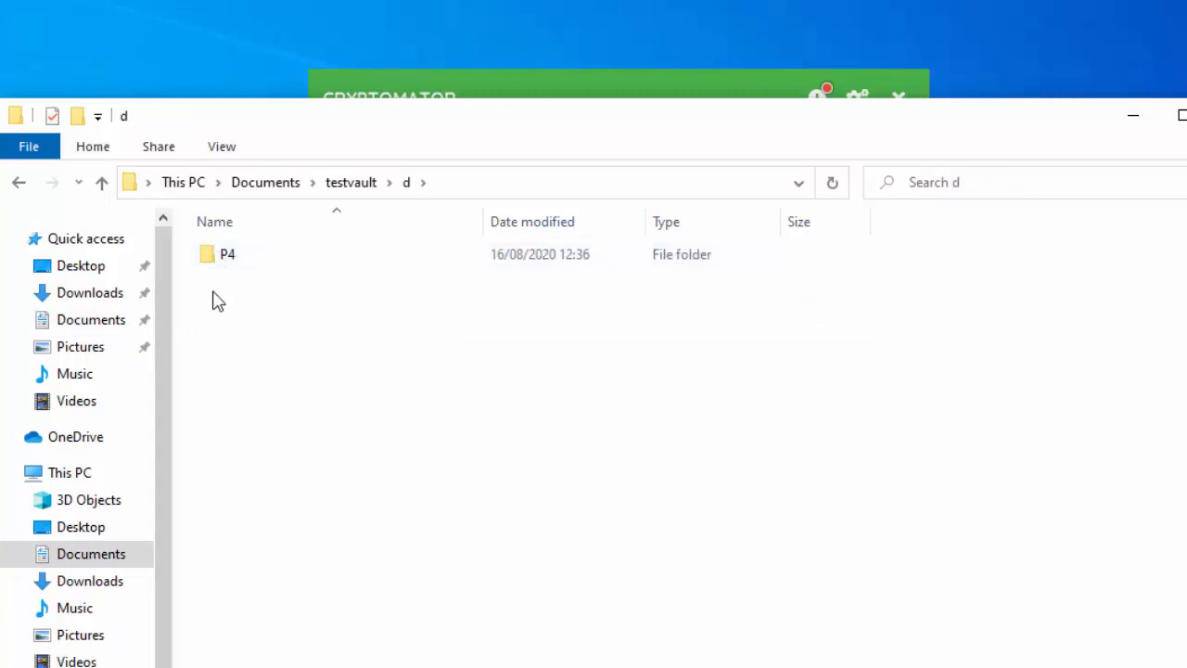
pyautogui.doubleClick(235, 255)
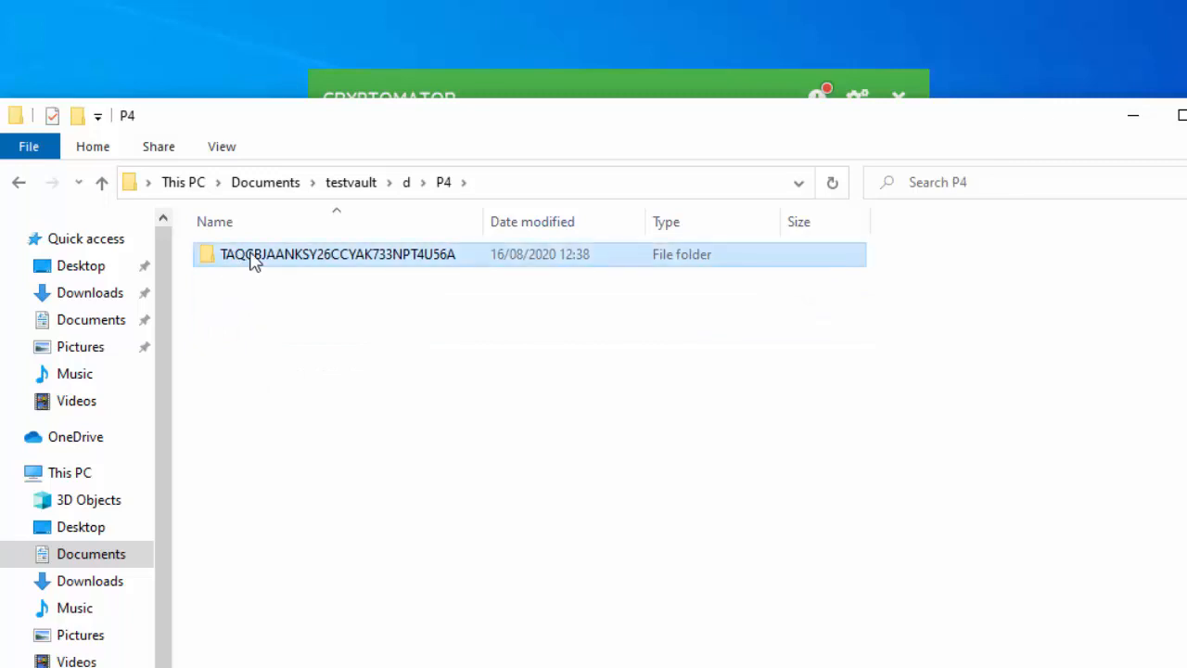
pyautogui.doubleClick(254, 260)
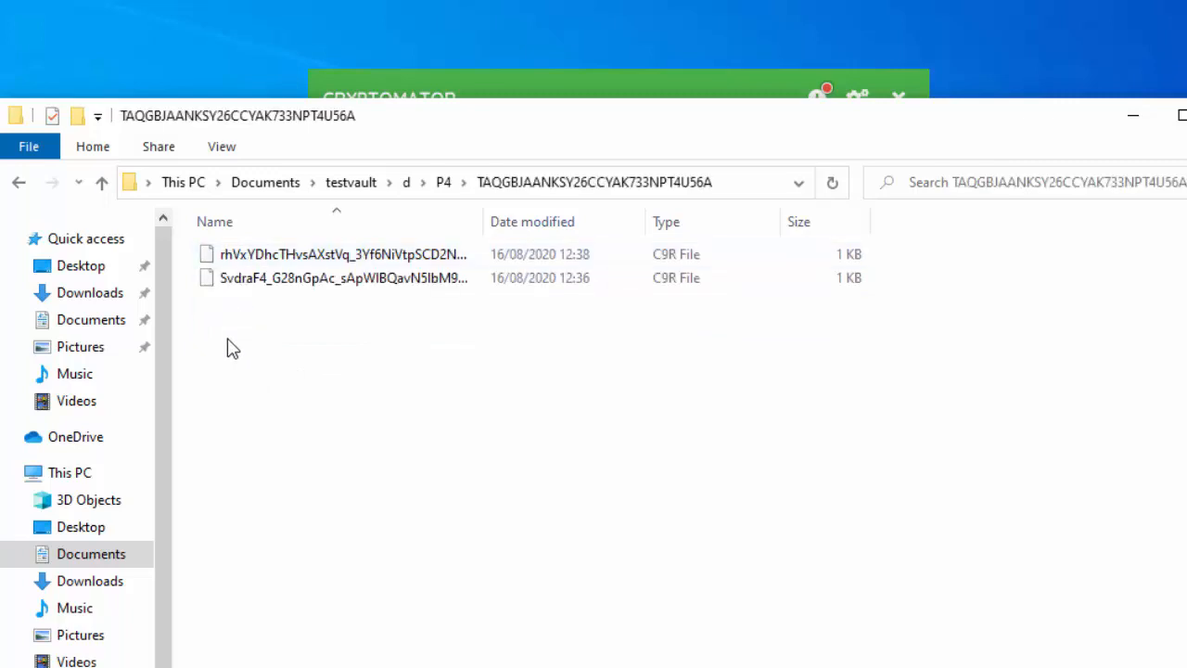
# Navigate back up through d and testvault to the Documents folder
pyautogui.click(461, 182)
pyautogui.click(410, 185)
pyautogui.click(409, 184)
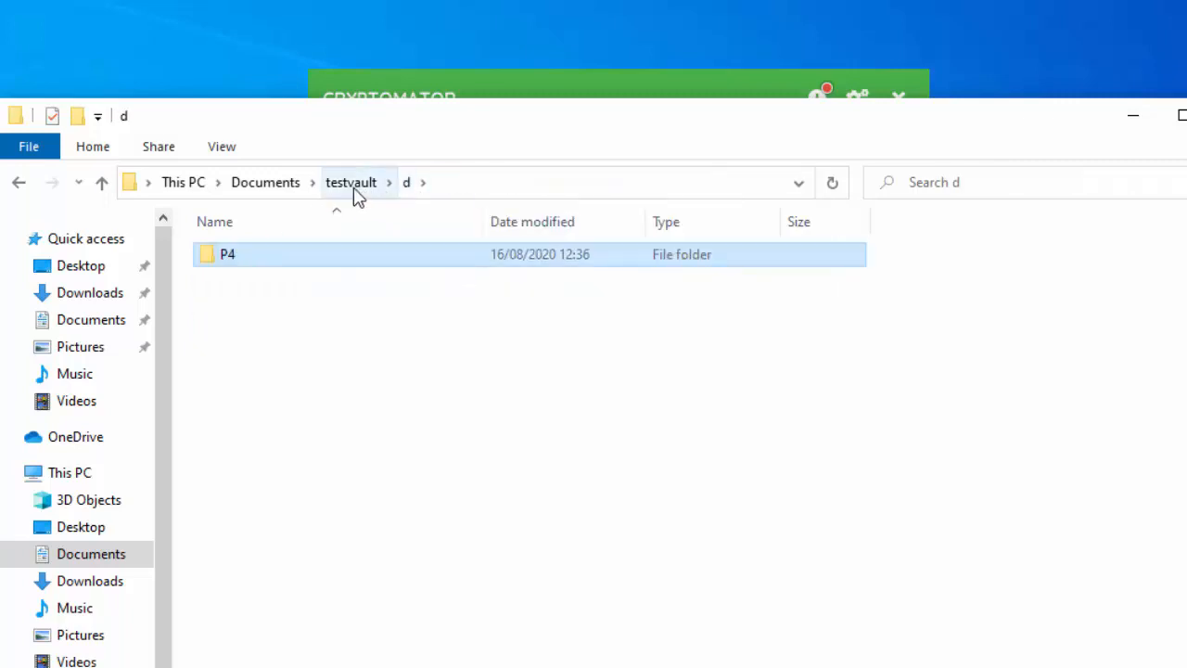
pyautogui.click(351, 185)
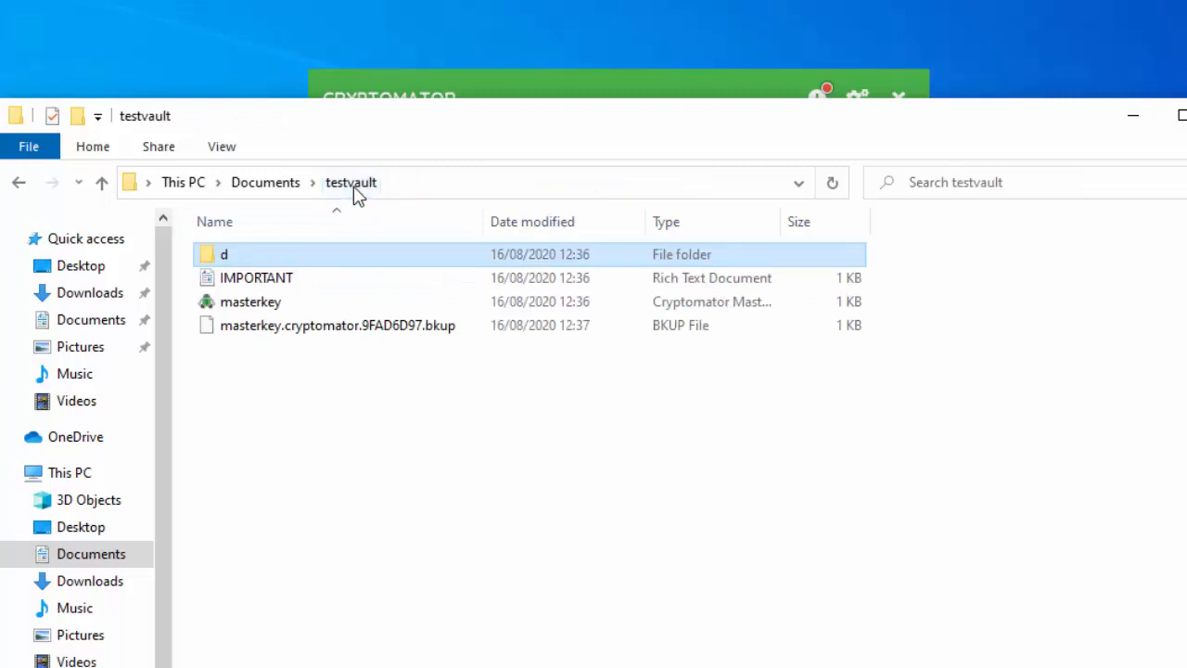
pyautogui.click(263, 185)
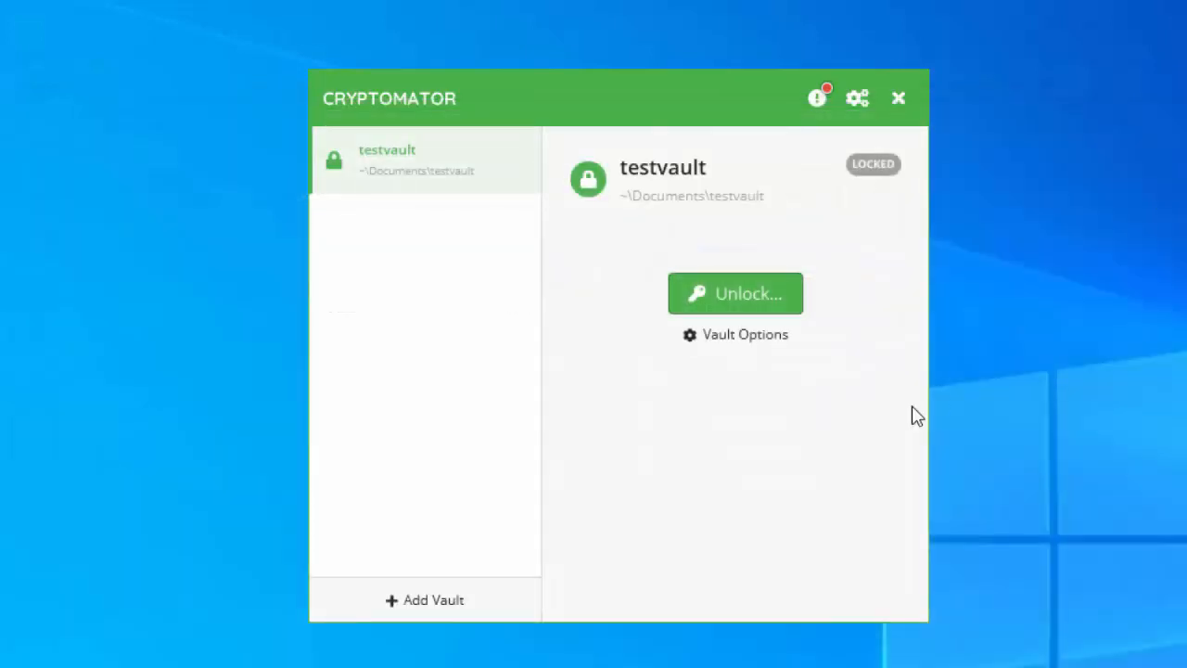
# Unlock testvault with the vault password and reveal its decrypted contents as drive E:
pyautogui.click(705, 298)
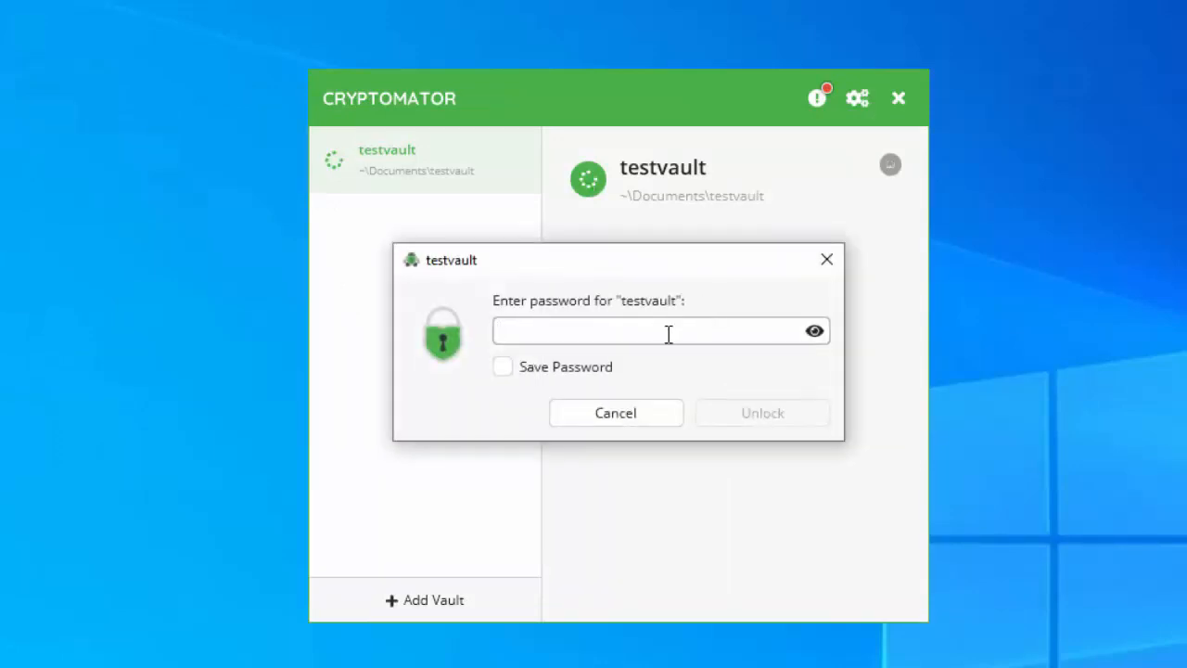
pyautogui.write('passwor')
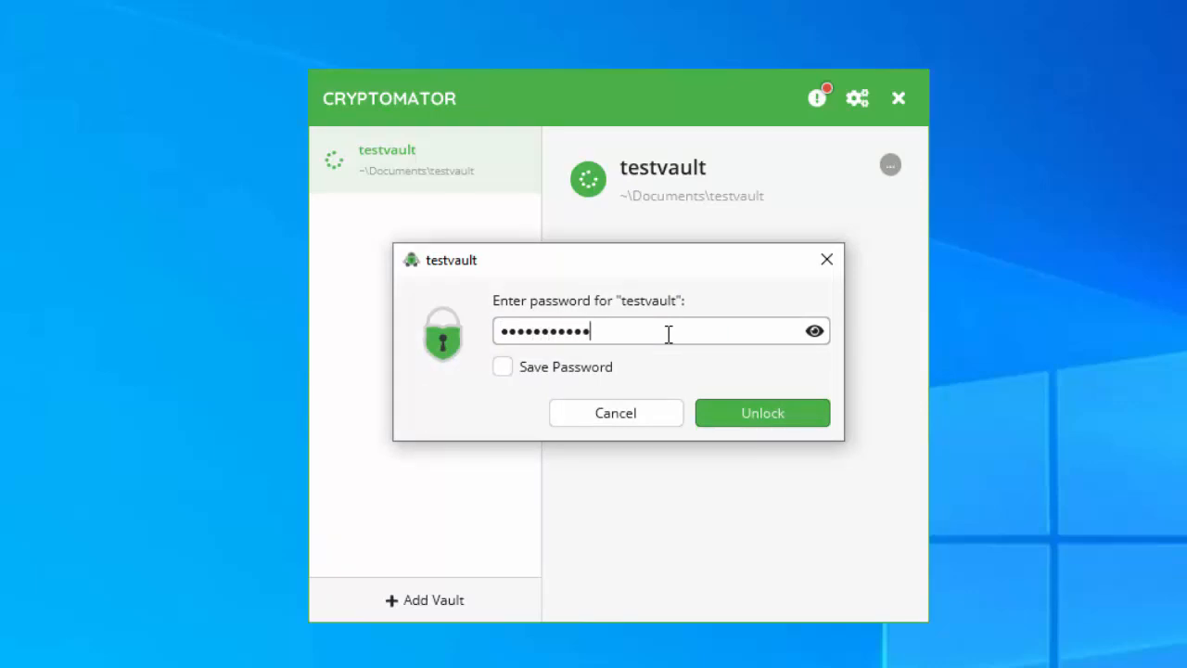
pyautogui.press('Return')
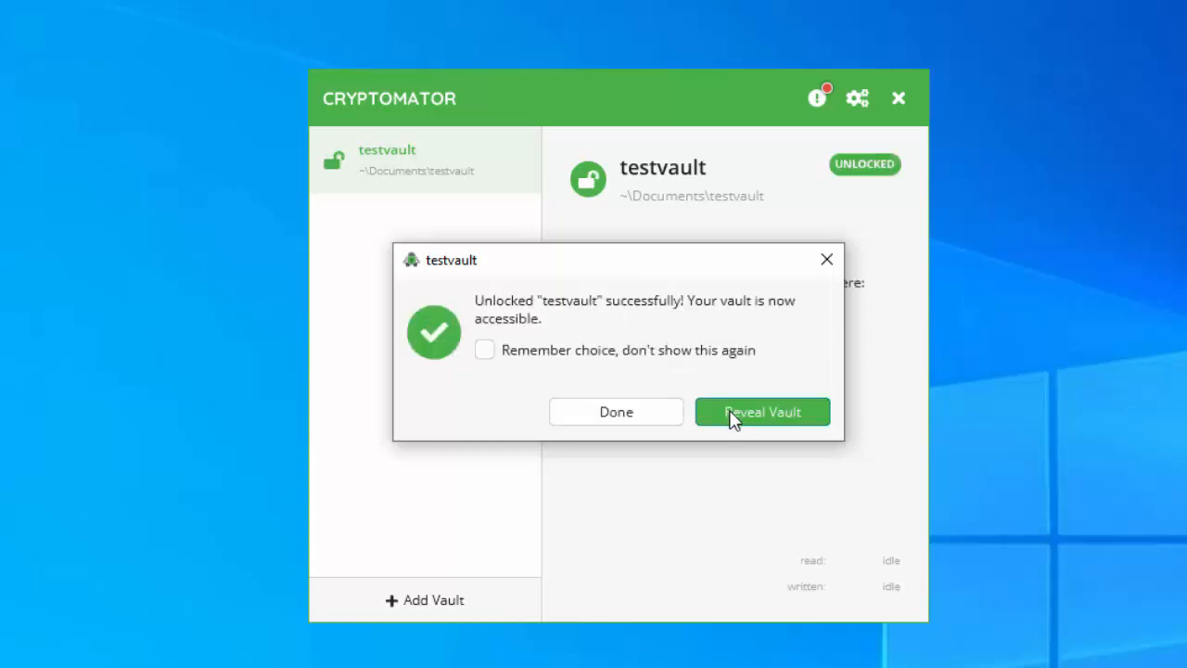
pyautogui.click(733, 417)
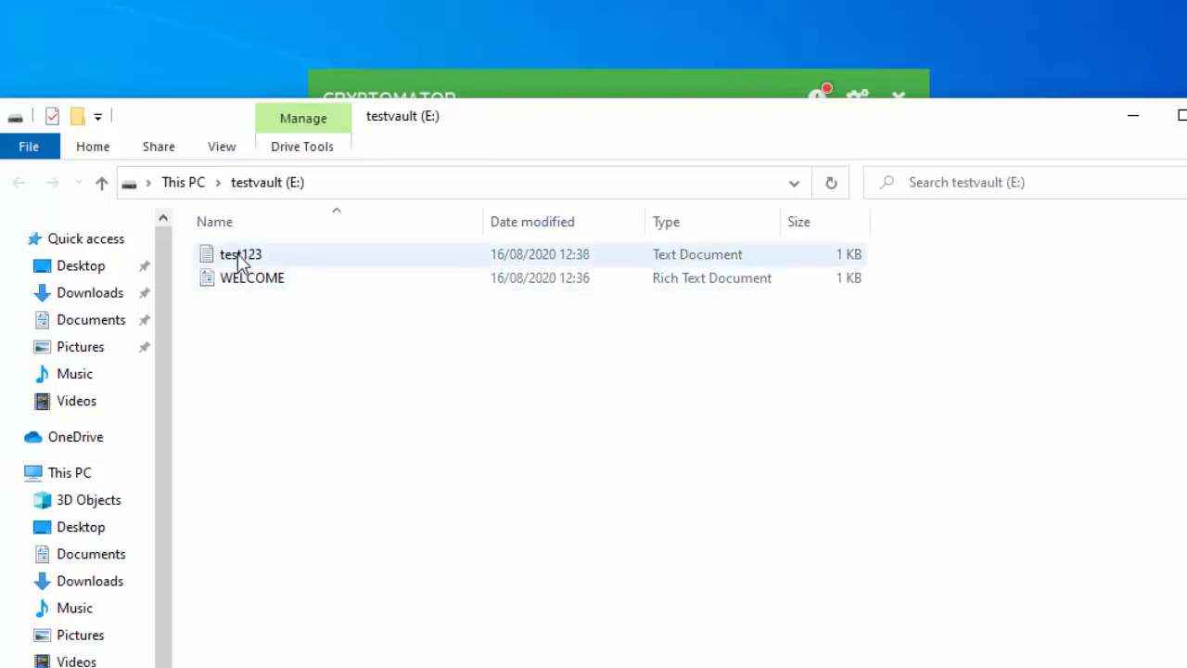
# Open test123 on drive E: to confirm it reads test123, then close it and the drive window
pyautogui.moveTo(243, 260)
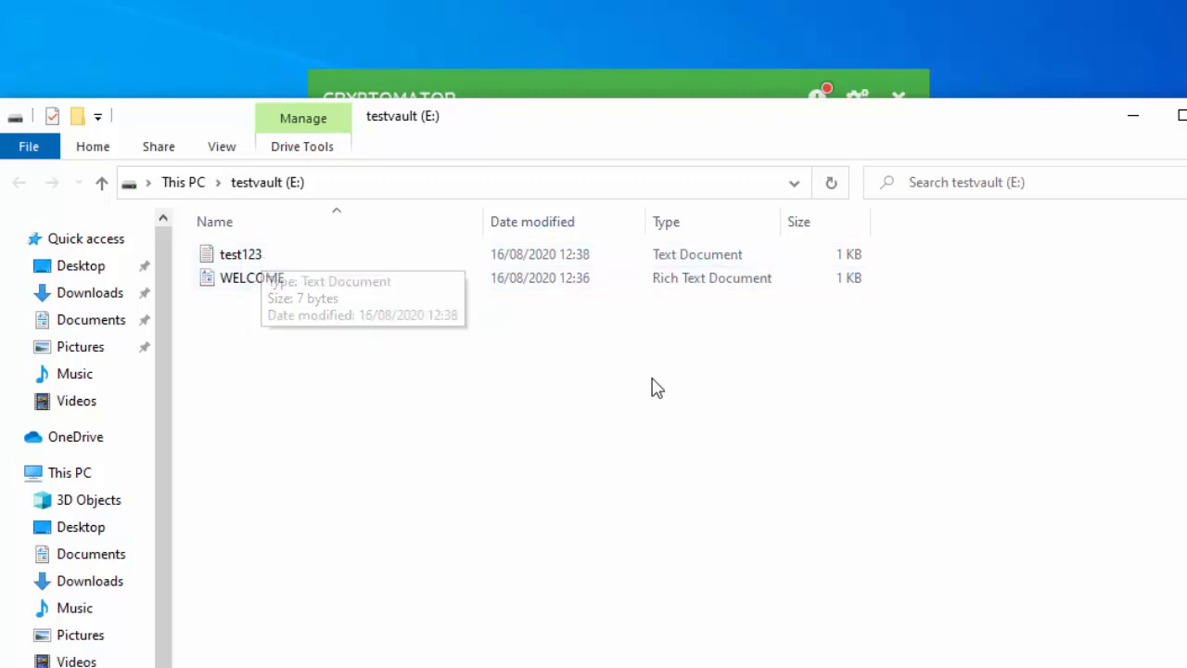
pyautogui.click(685, 262)
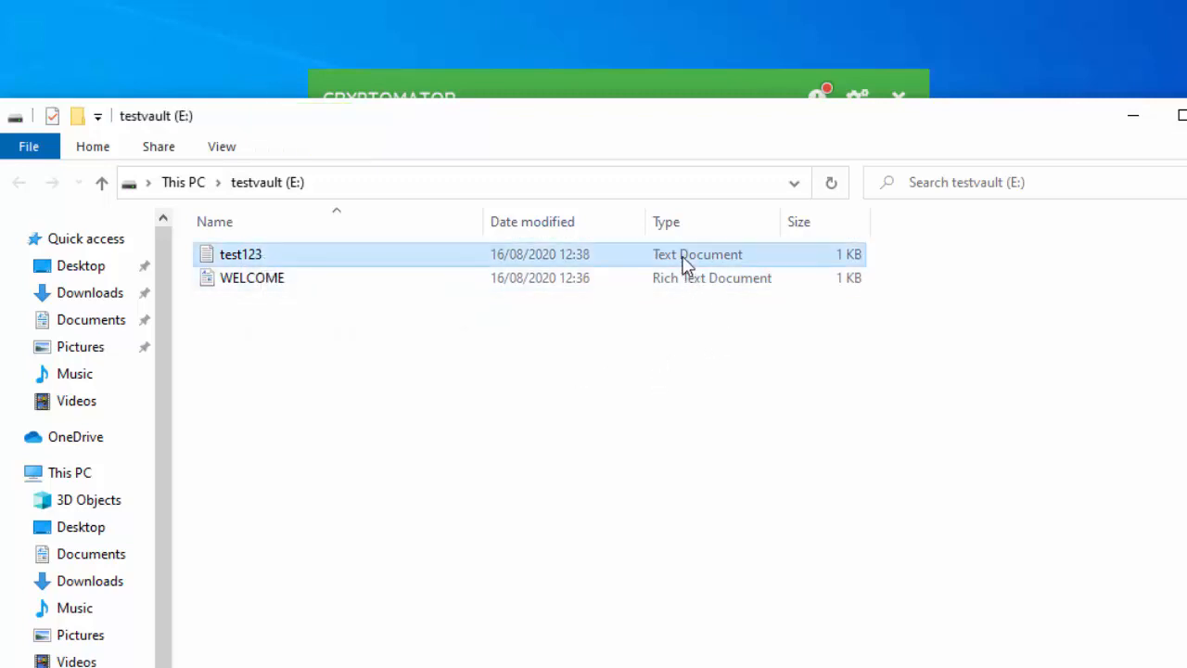
pyautogui.press('Return')
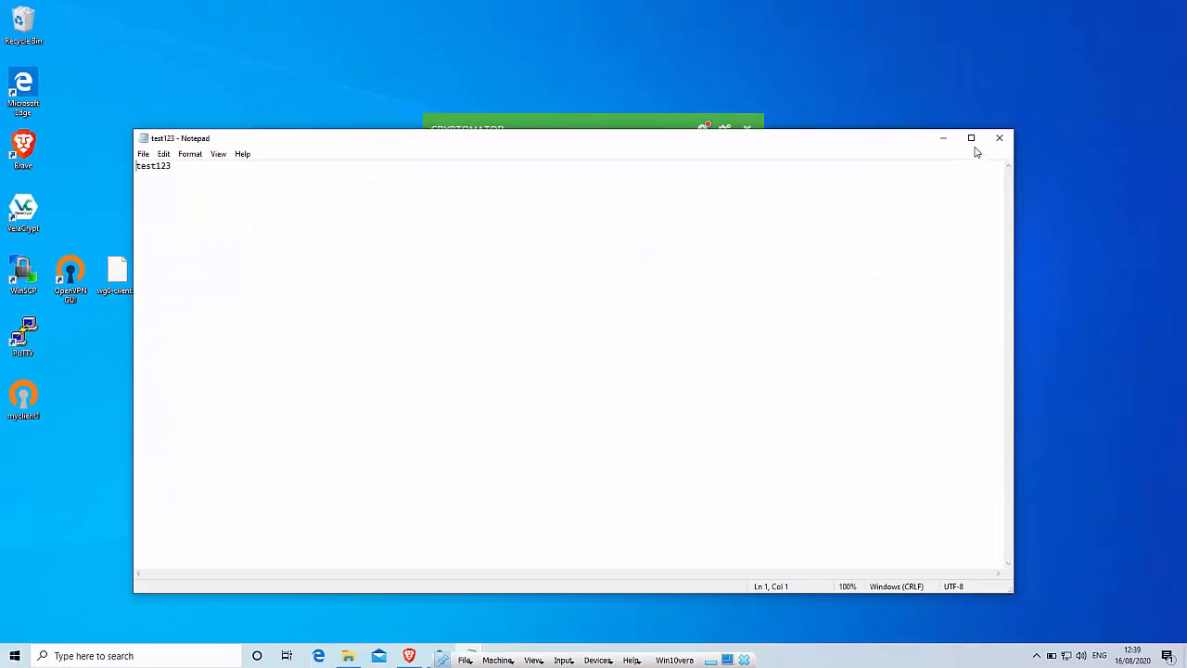
pyautogui.click(998, 138)
pyautogui.click(931, 138)
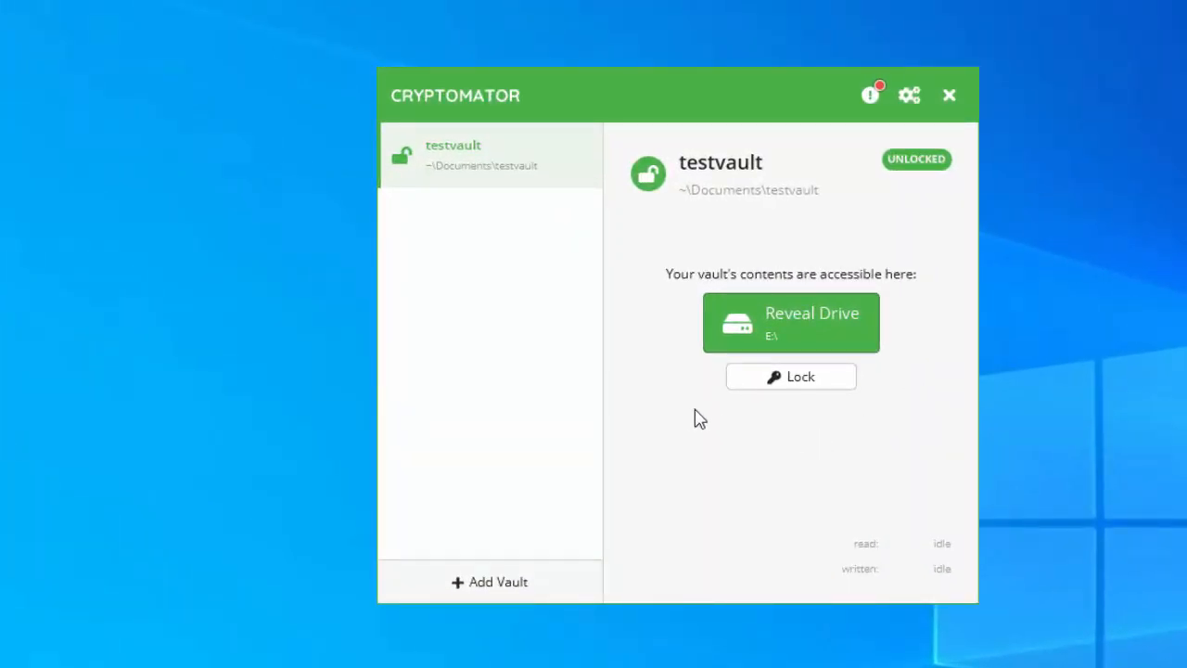
# Lock testvault, bring up the Add Vault dialog, and open File Explorer at Quick access
pyautogui.click(795, 380)
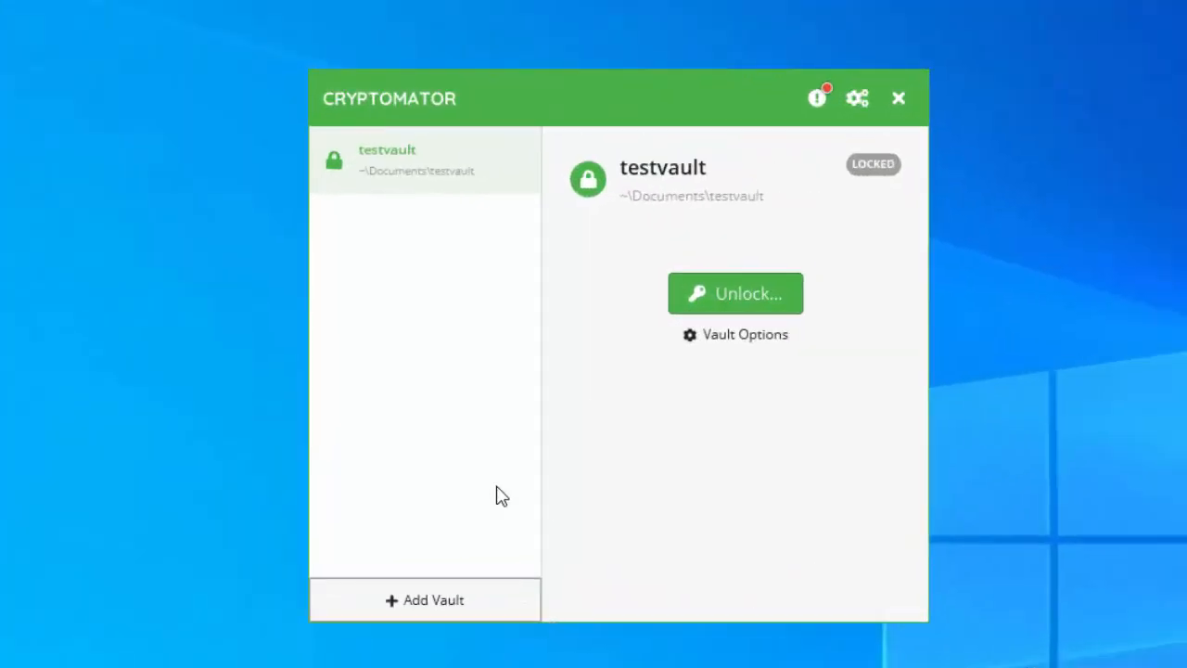
pyautogui.click(415, 602)
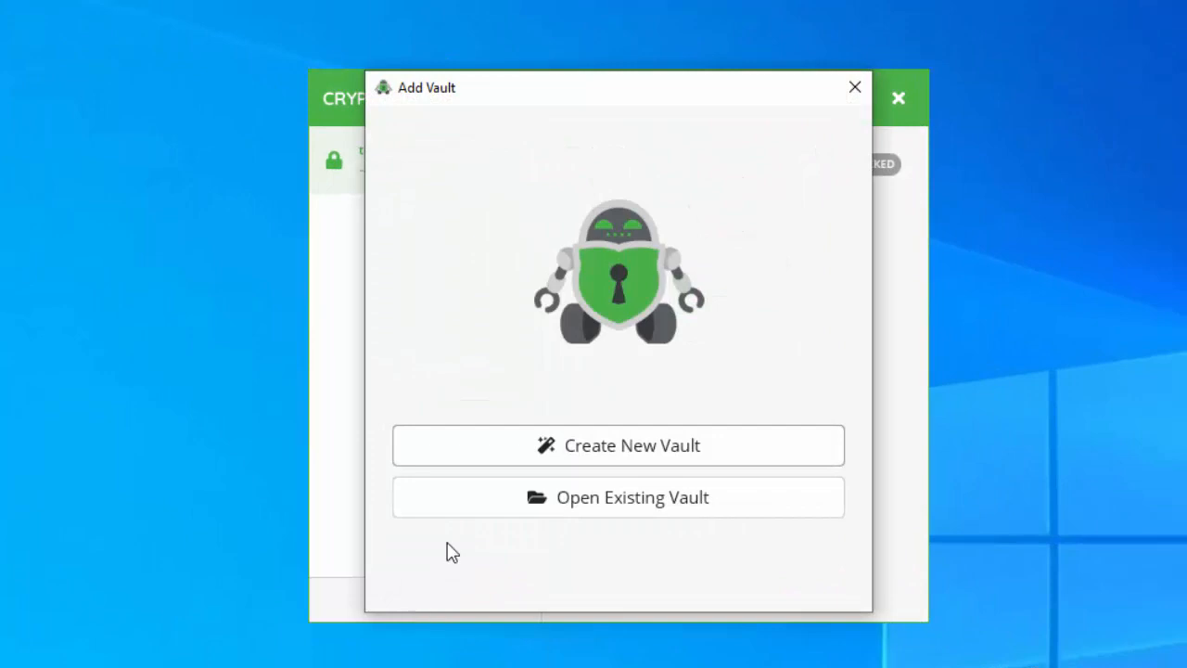
pyautogui.click(546, 452)
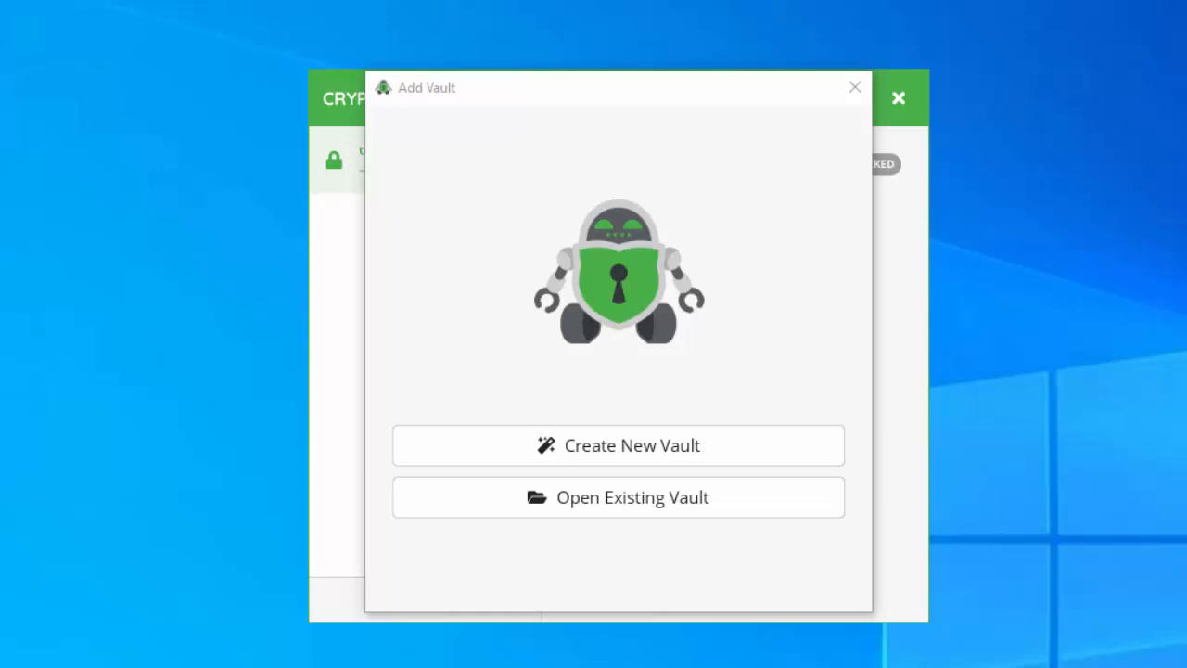
pyautogui.press('super+e')
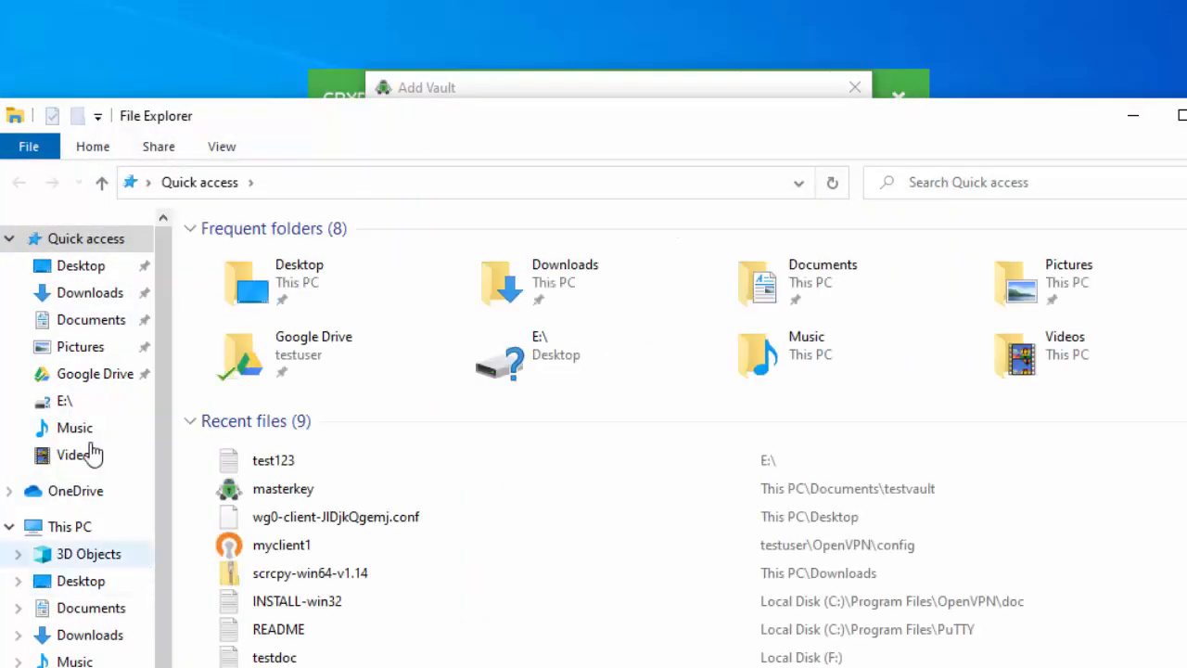
# Confirm Google Drive is empty, check its Location in Properties, then close both windows
pyautogui.click(82, 376)
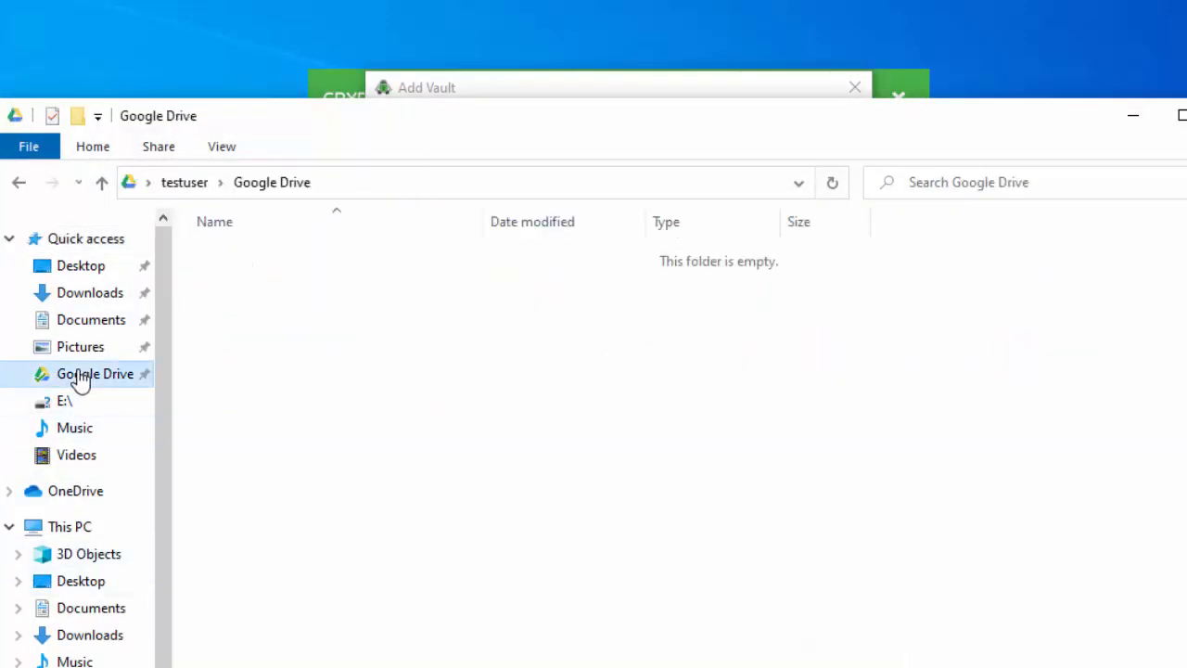
pyautogui.rightClick(115, 375)
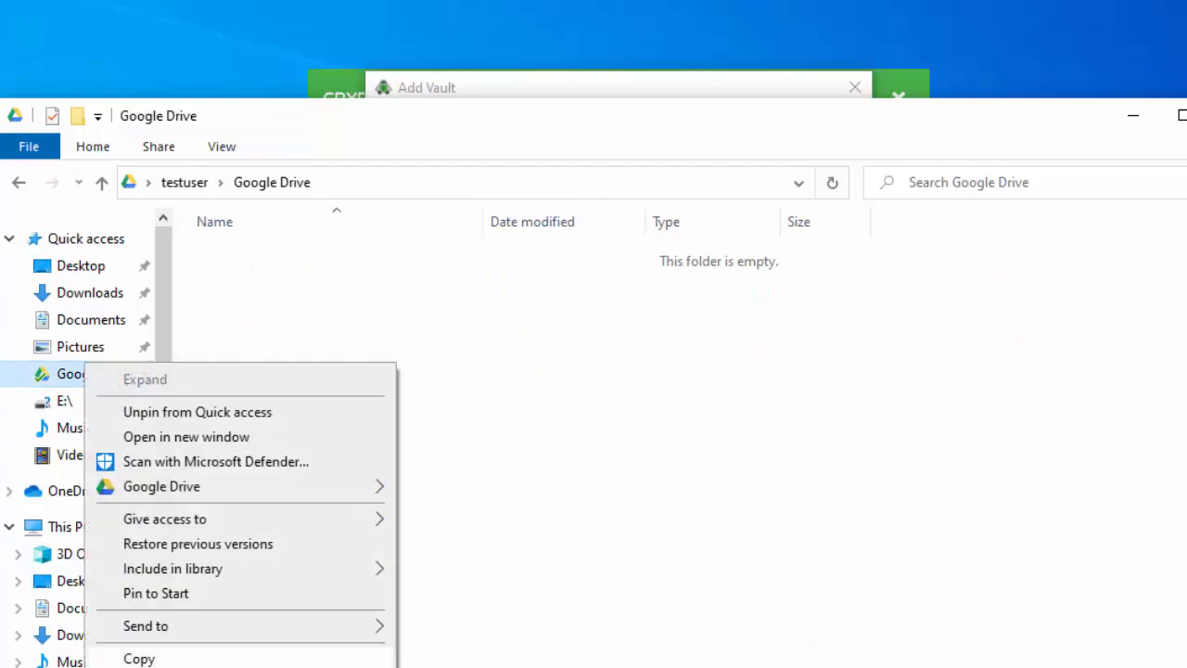
pyautogui.click(156, 666)
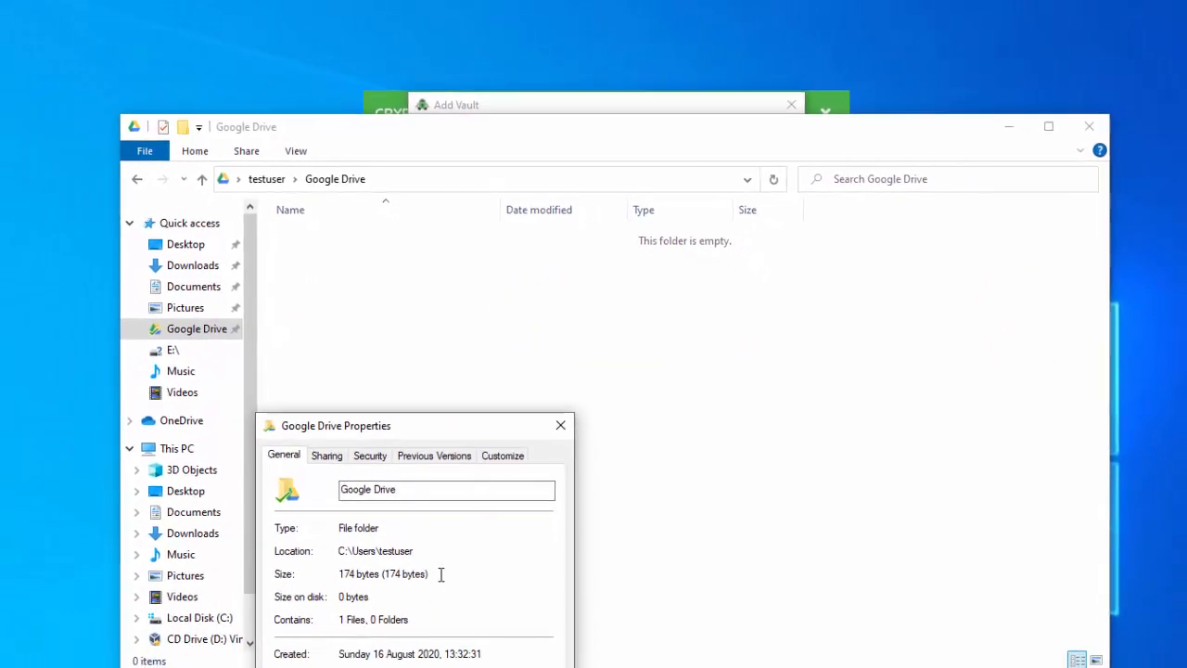
pyautogui.moveTo(413, 551); pyautogui.dragTo(336, 554)
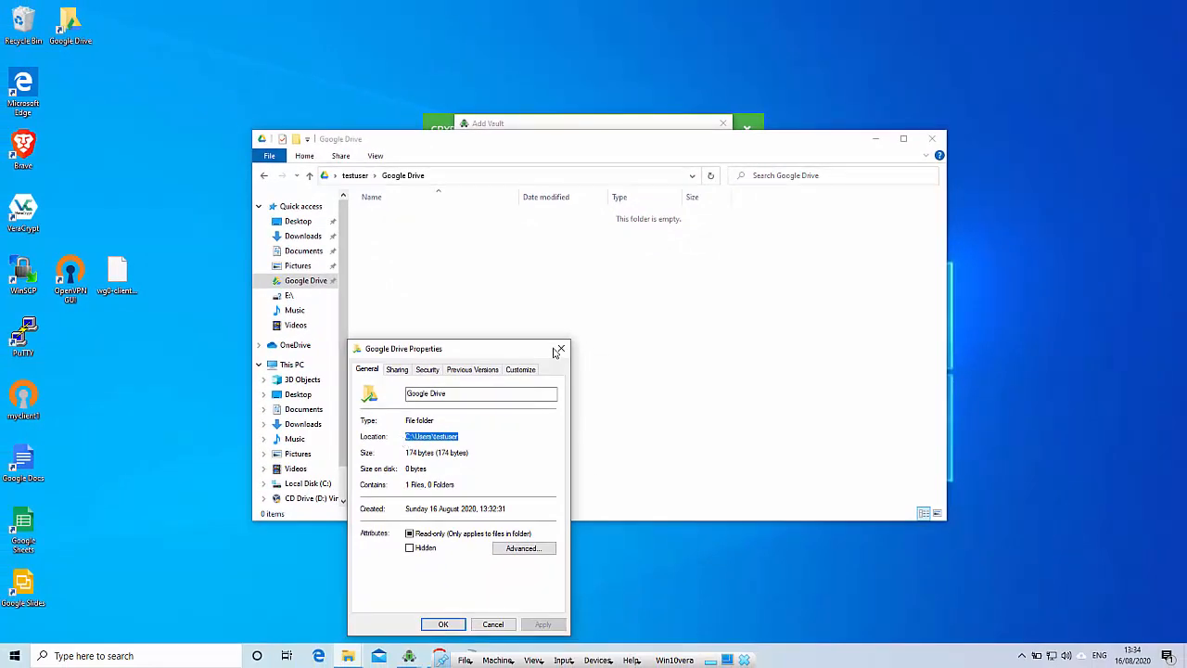
pyautogui.click(559, 350)
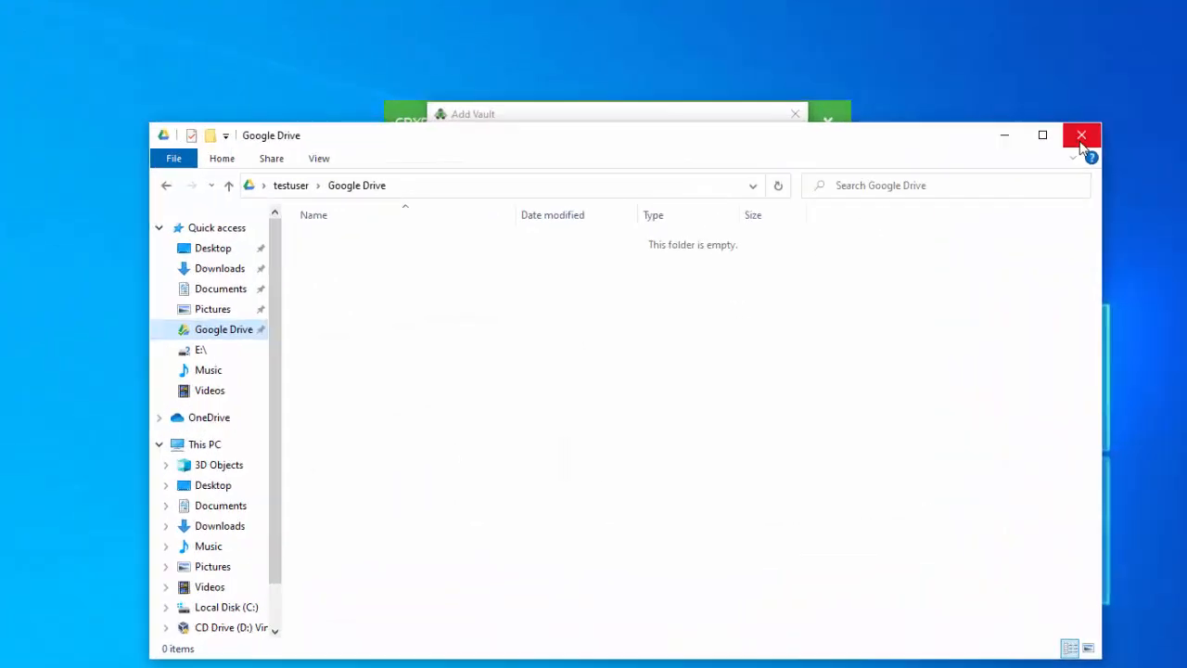
pyautogui.click(932, 138)
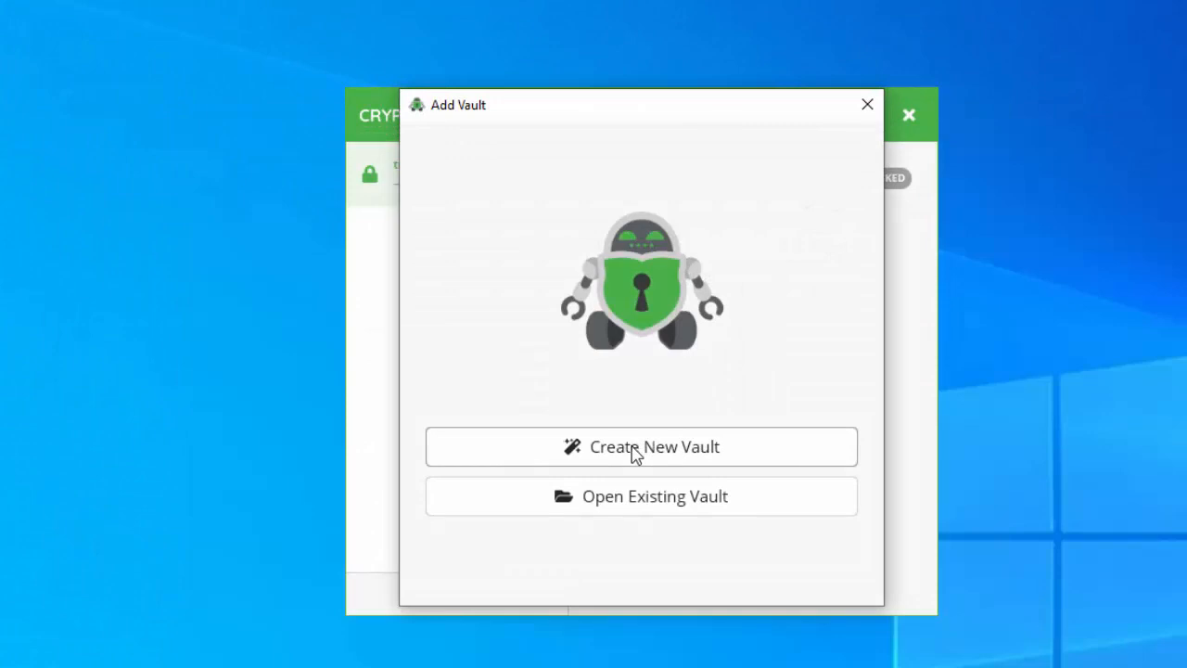
# Create a new vault named testgooglevault with Google Drive as its storage location
pyautogui.click(636, 451)
pyautogui.write('test')
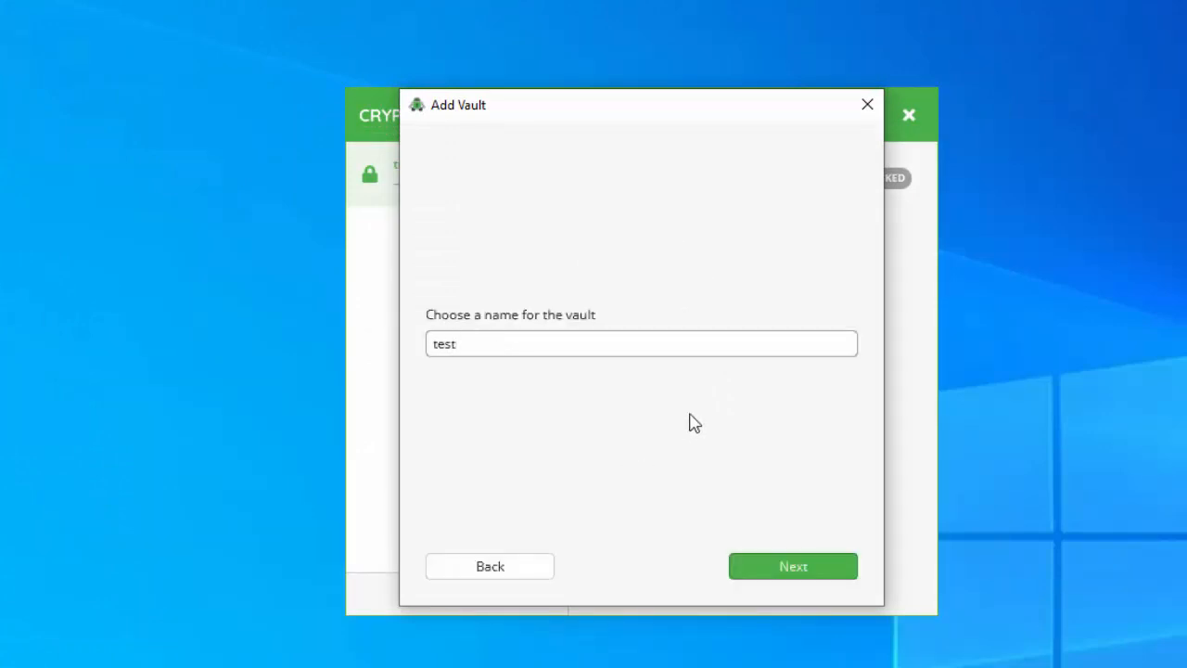
pyautogui.write('googlevault')
pyautogui.click(762, 568)
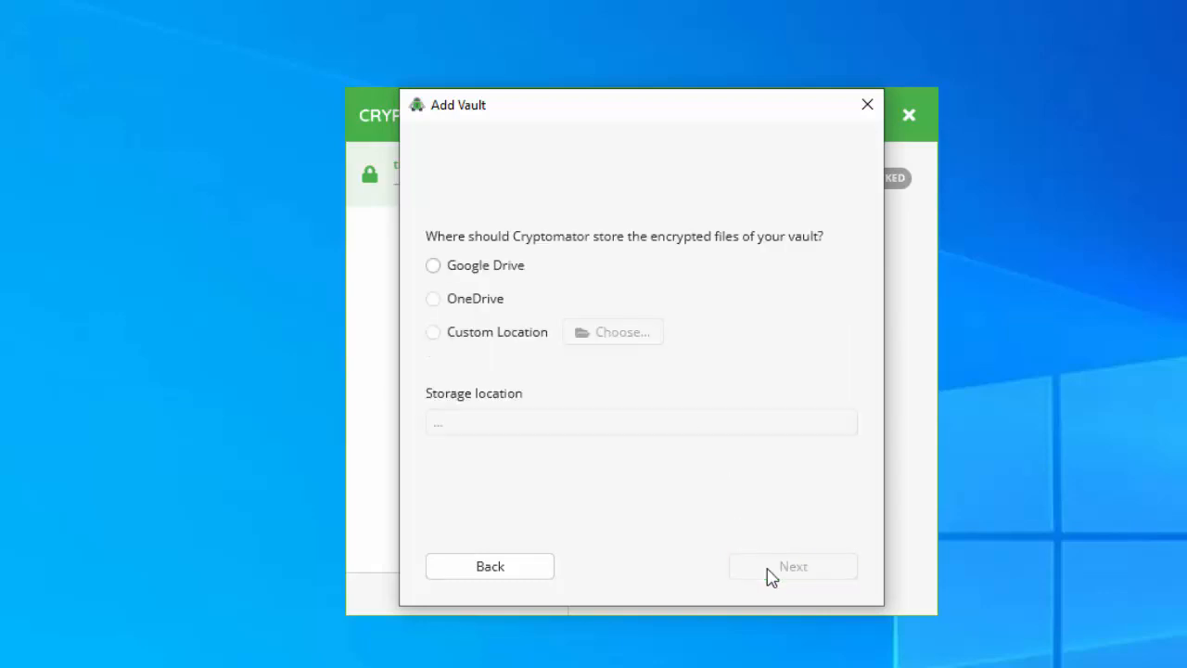
pyautogui.click(433, 267)
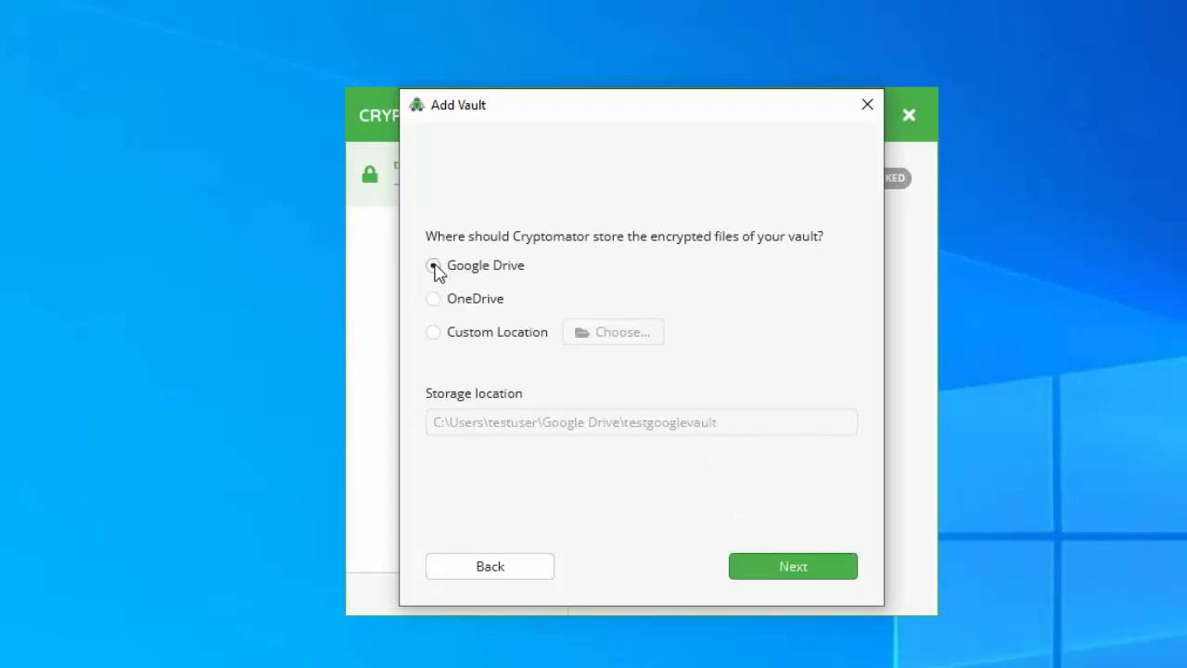
pyautogui.click(794, 568)
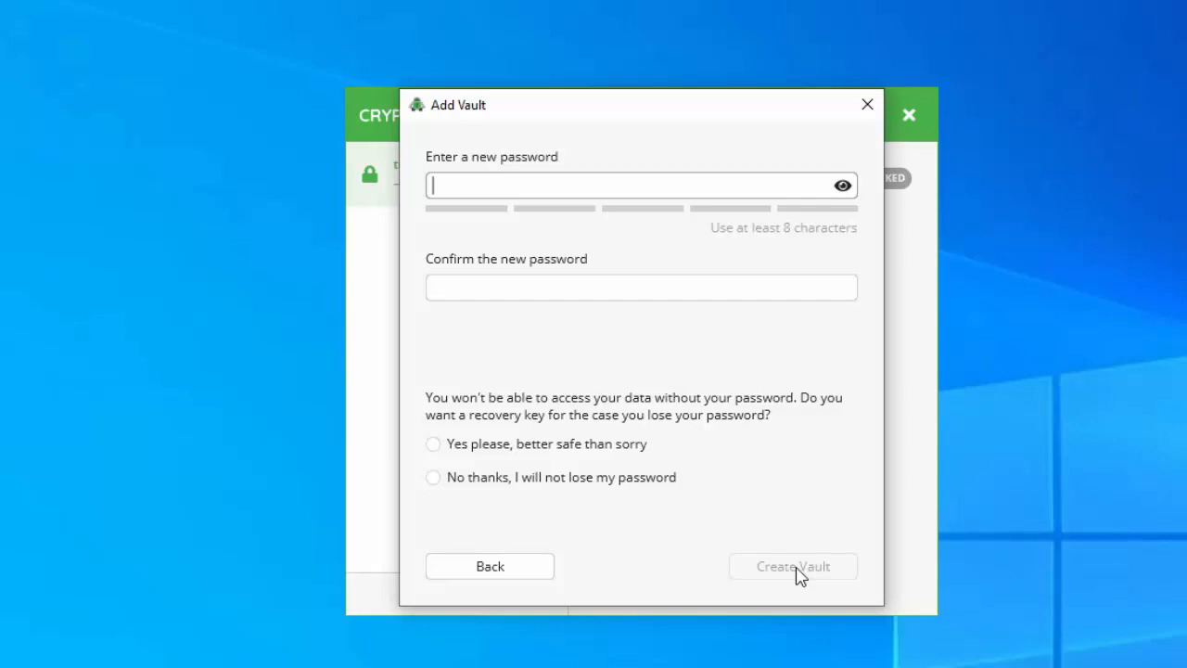
# Enter and confirm a new password for testgooglevault
pyautogui.write('tes')
pyautogui.press('BackSpace')
pyautogui.press('BackSpace')
pyautogui.press('BackSpace')
pyautogui.write('•••••••••••')
pyautogui.press('Tab')
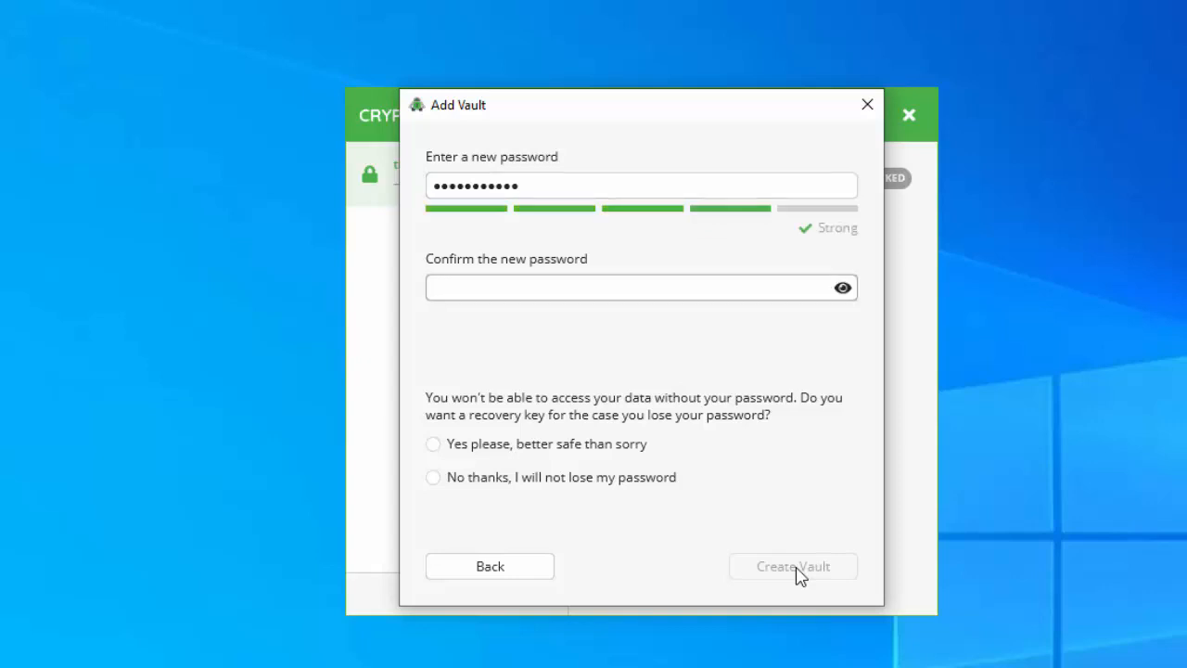
pyautogui.write('•••••')
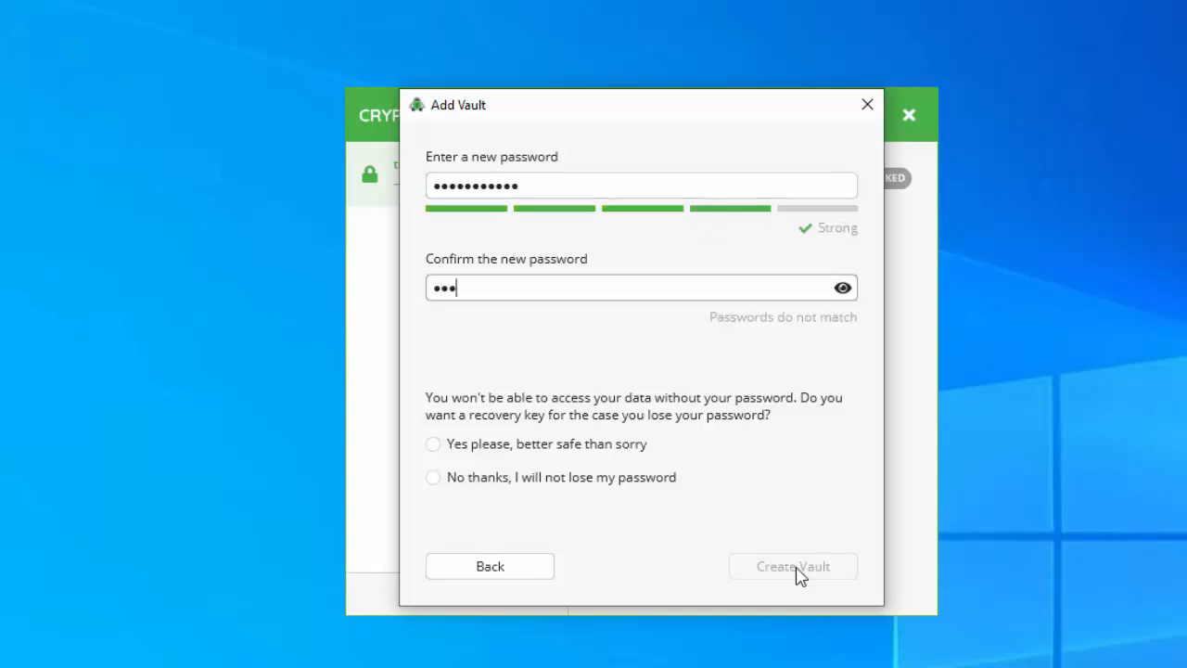
pyautogui.write('••••••')
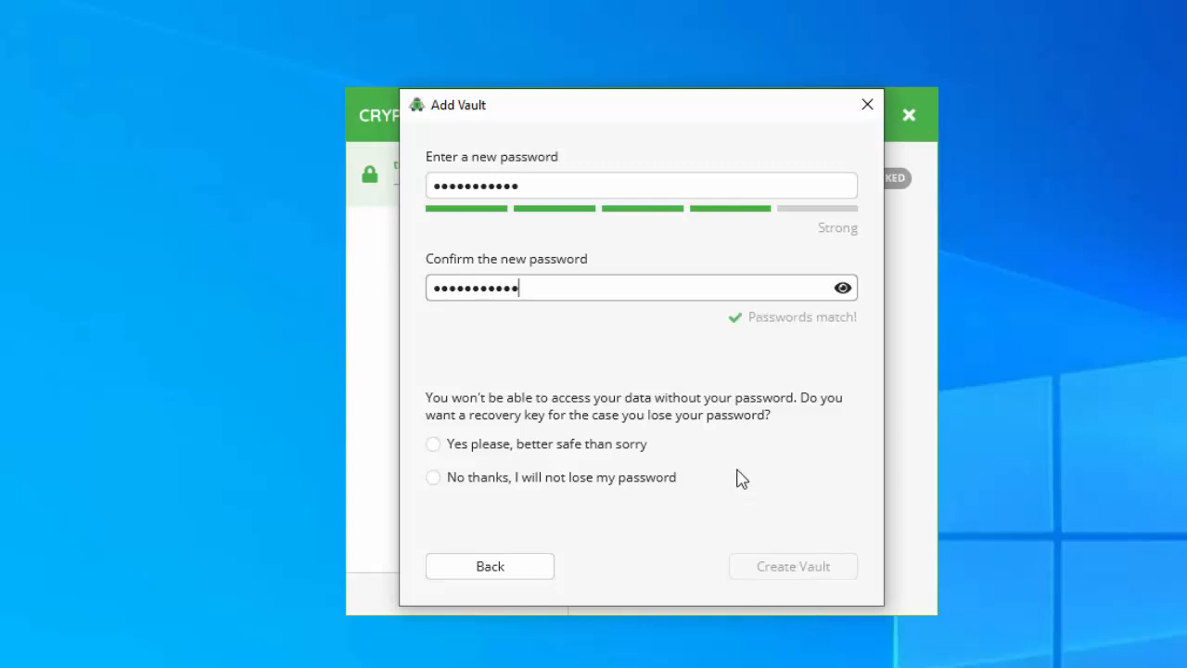
# Decline the recovery key, create the vault, and return to the vault list
pyautogui.click(619, 480)
pyautogui.click(766, 573)
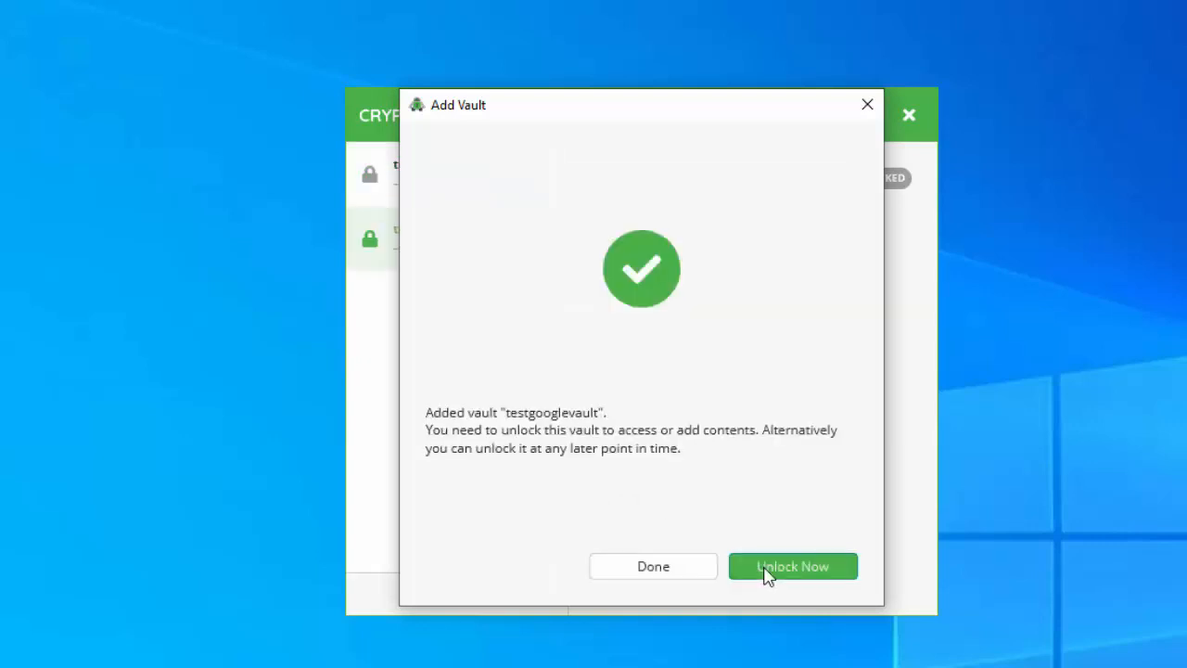
pyautogui.click(691, 581)
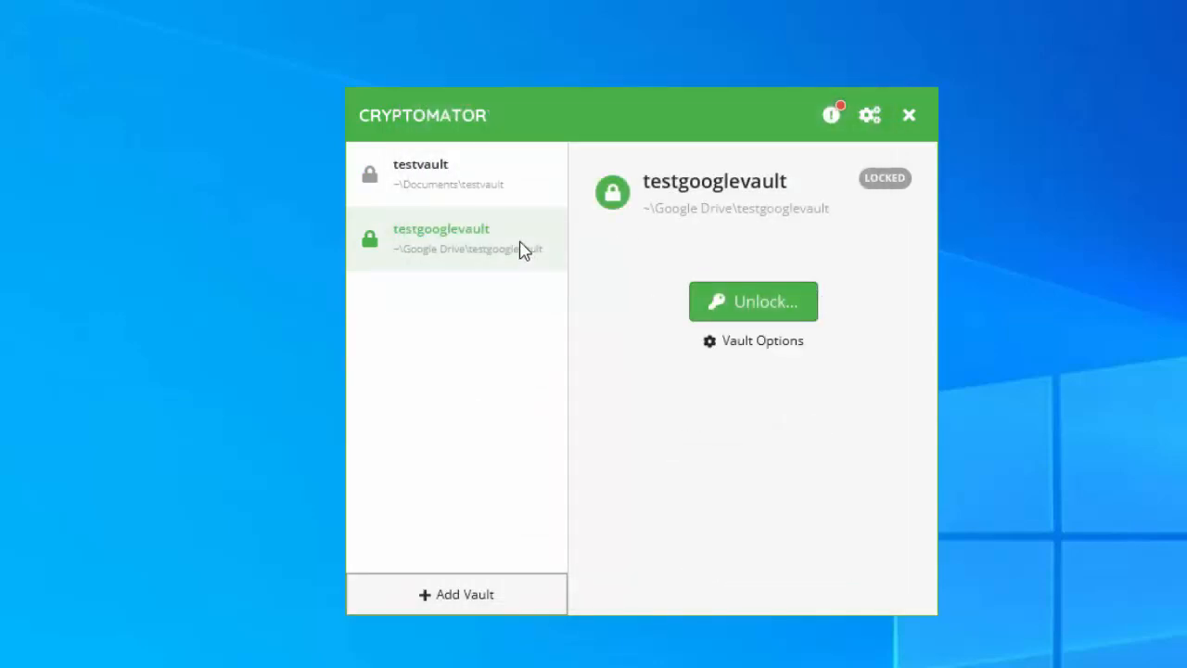
# Review testvault and testgooglevault in the vault list, then open File Explorer at Quick access
pyautogui.click(497, 159)
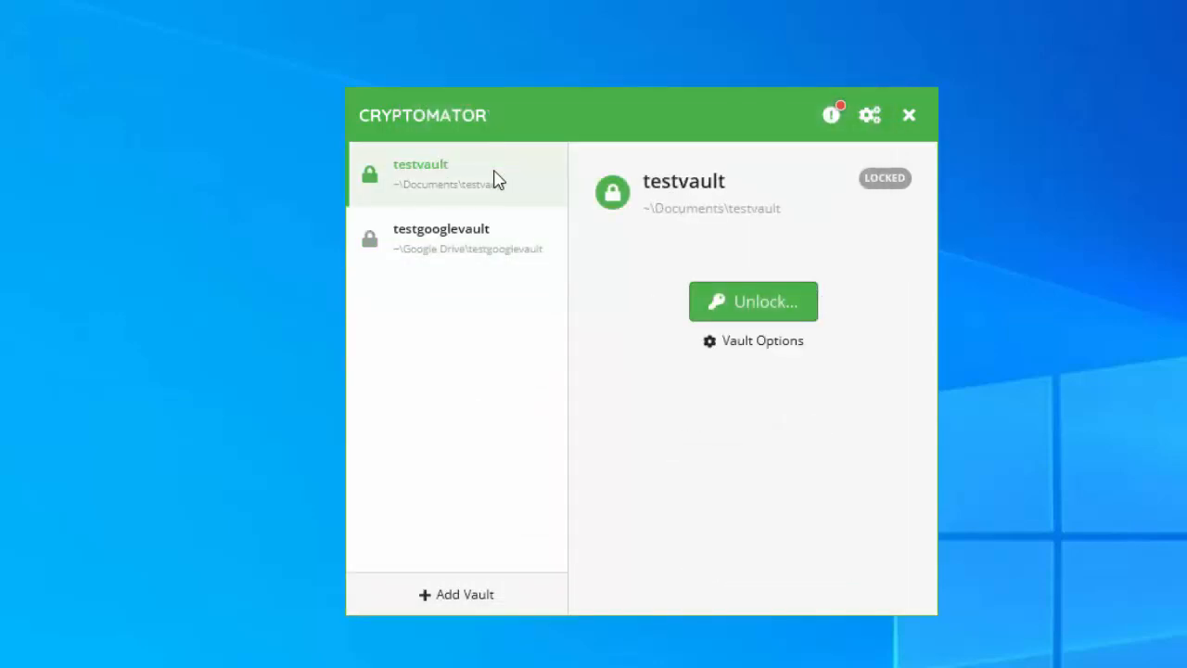
pyautogui.click(480, 252)
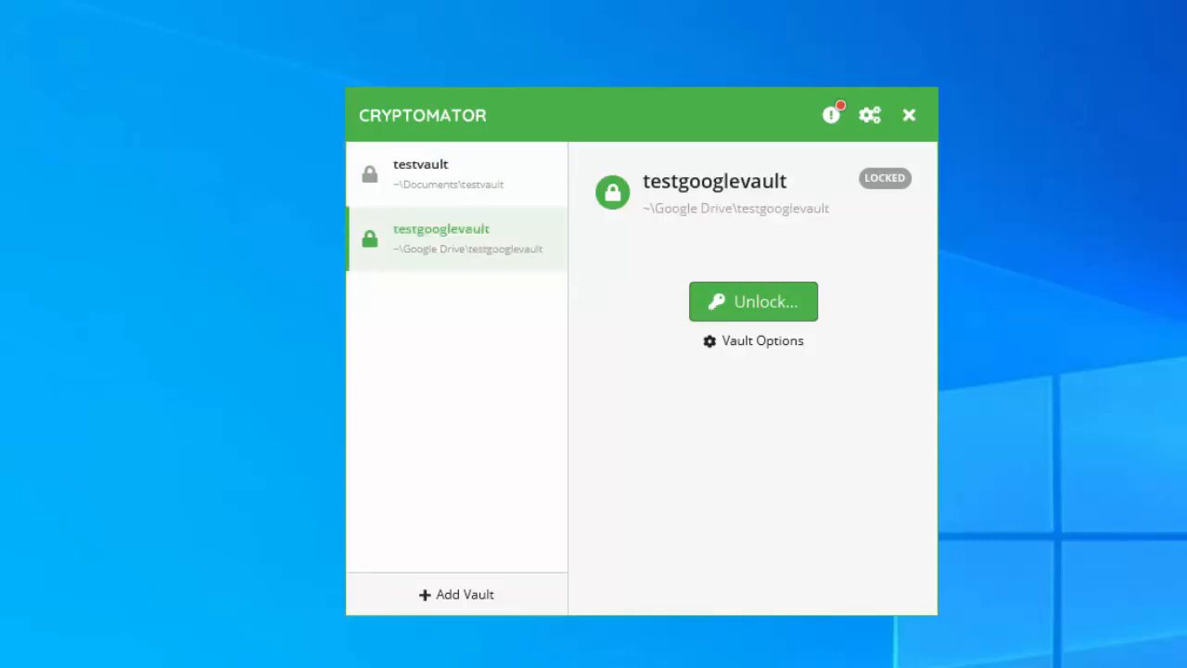
pyautogui.click(753, 301)
pyautogui.press('super+e')
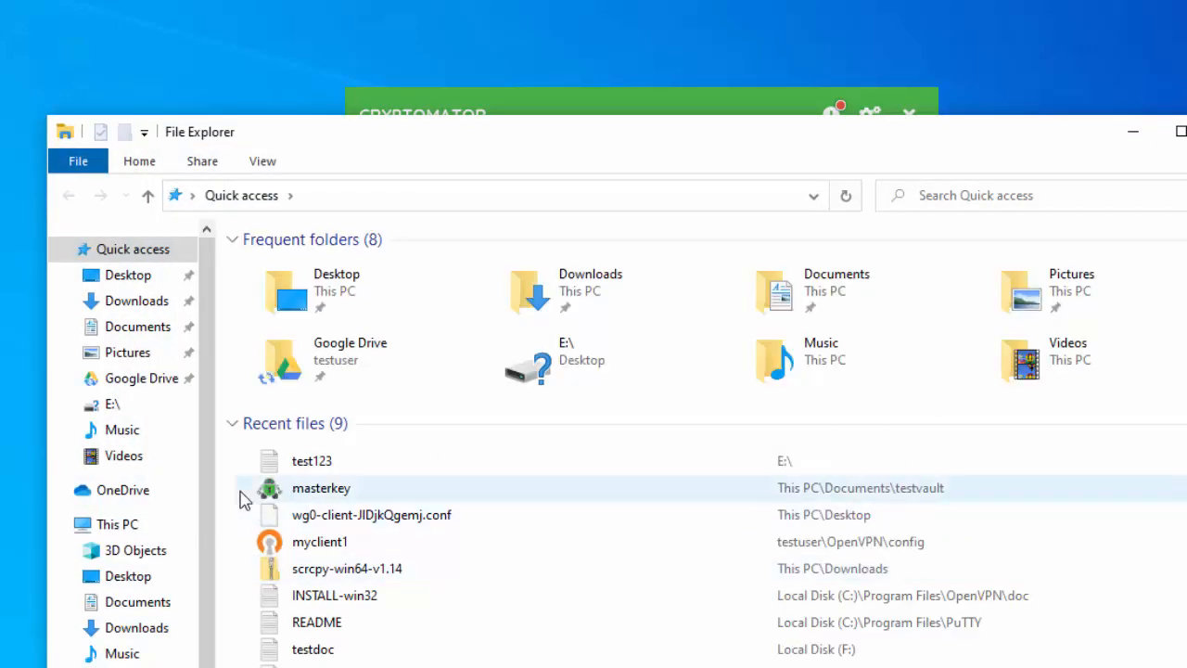
# Open Google Drive's testgooglevault folder showing d, IMPORTANT and masterkey files, then return to Cryptomator
pyautogui.click(167, 380)
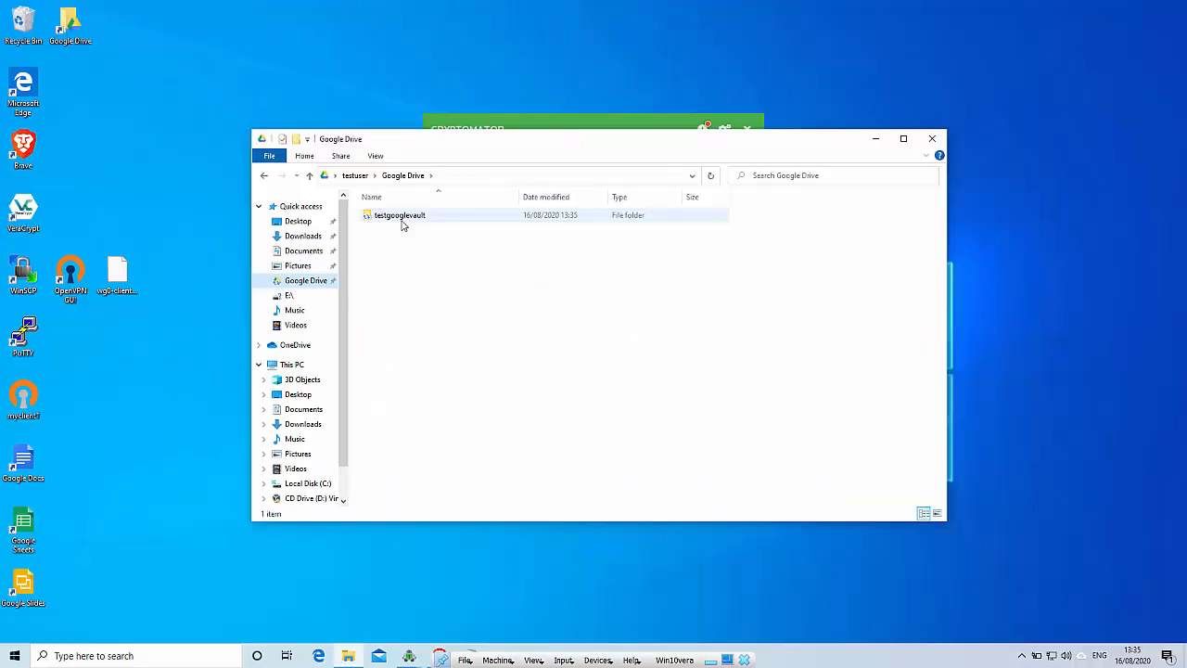
pyautogui.doubleClick(402, 220)
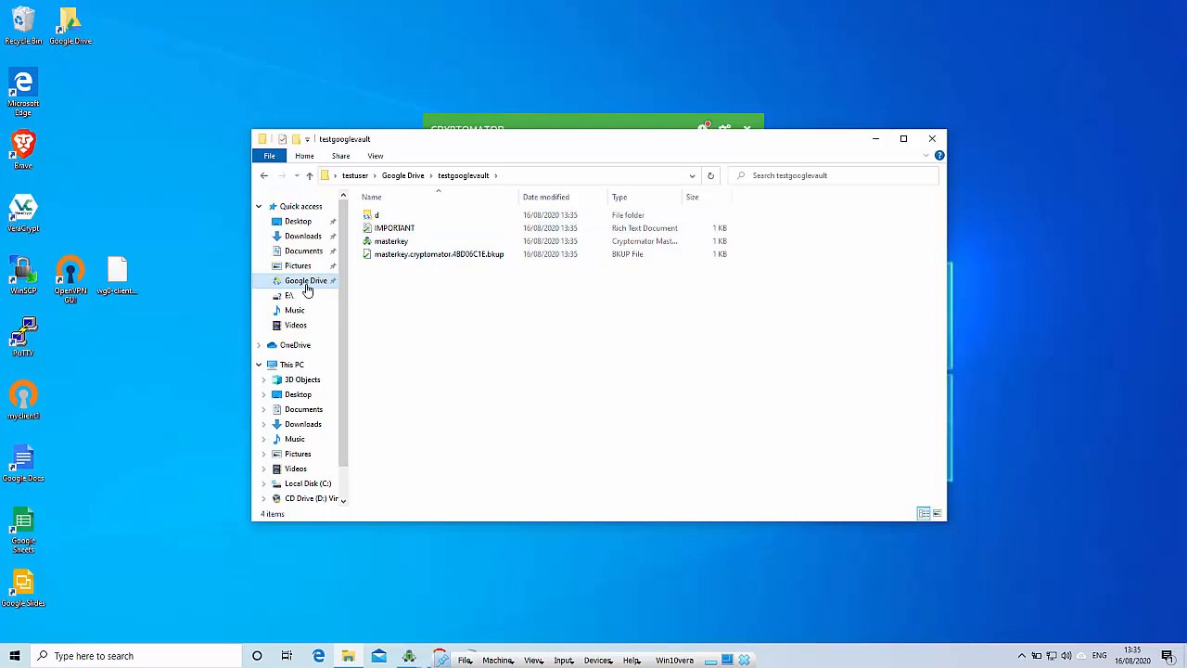
pyautogui.click(479, 127)
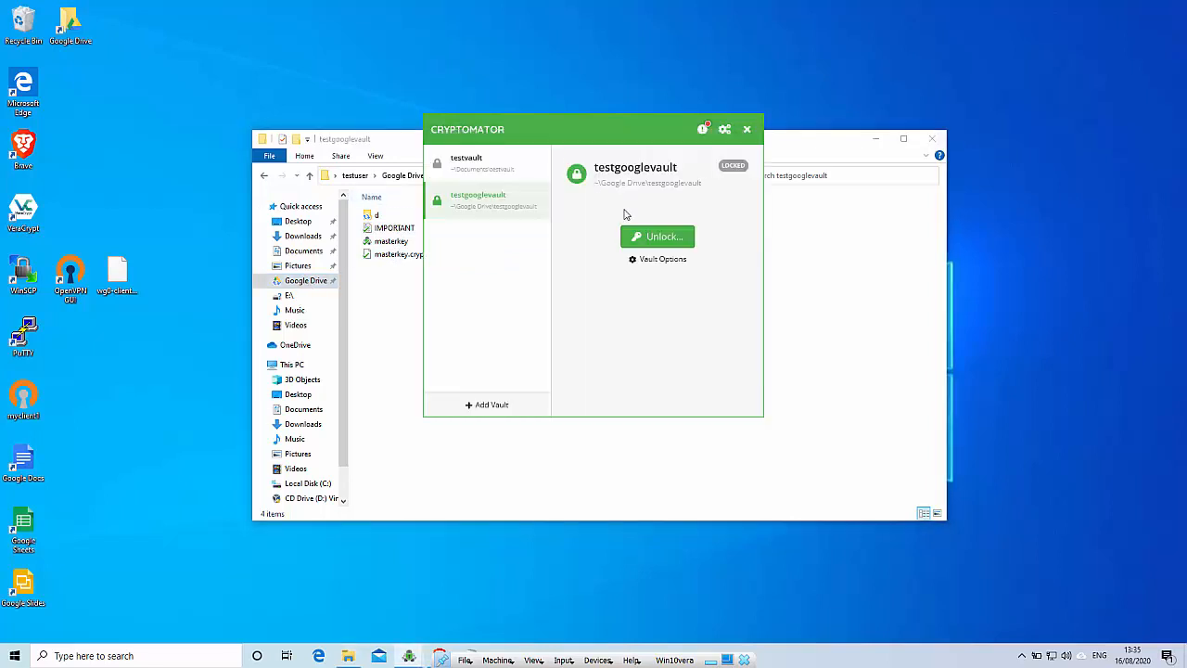
# Unlock testgooglevault with its password and reveal its E: drive holding the WELCOME file
pyautogui.click(646, 238)
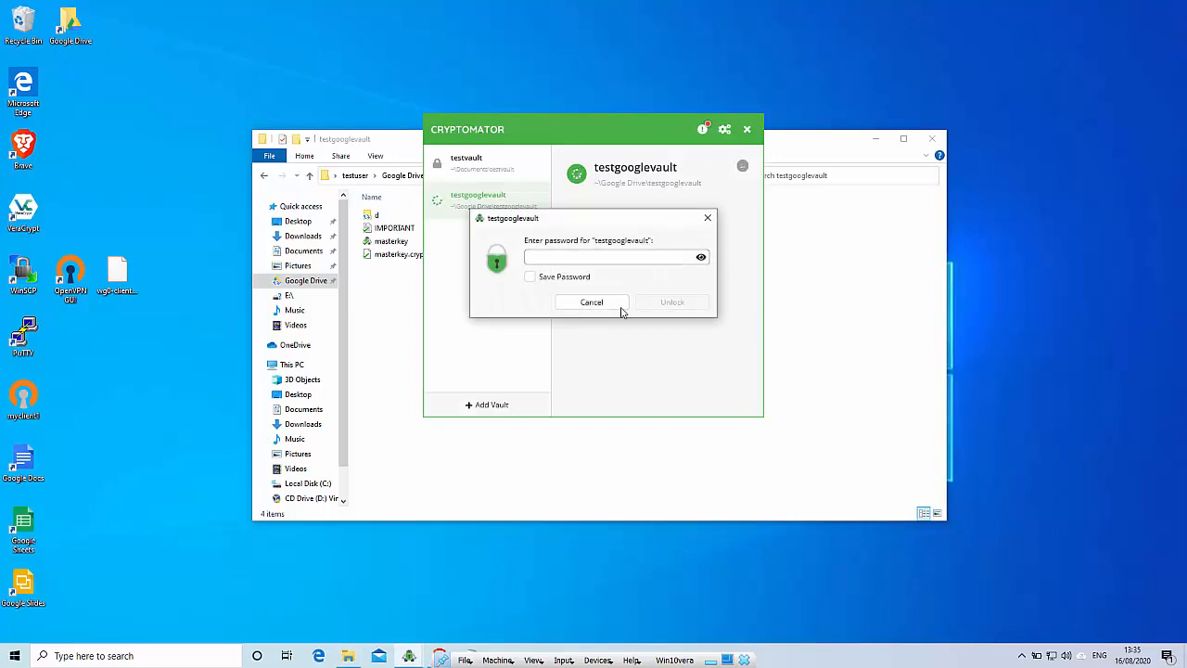
pyautogui.press('capslock')
pyautogui.press('capslock')
pyautogui.write('te••••••••')
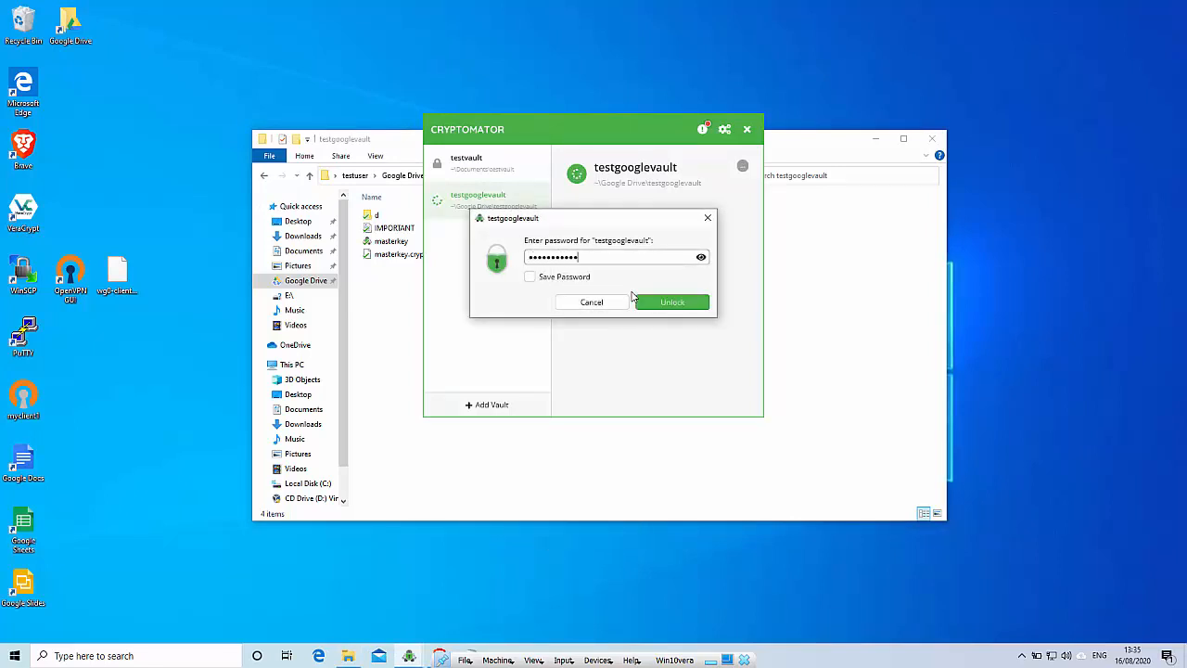
pyautogui.click(643, 303)
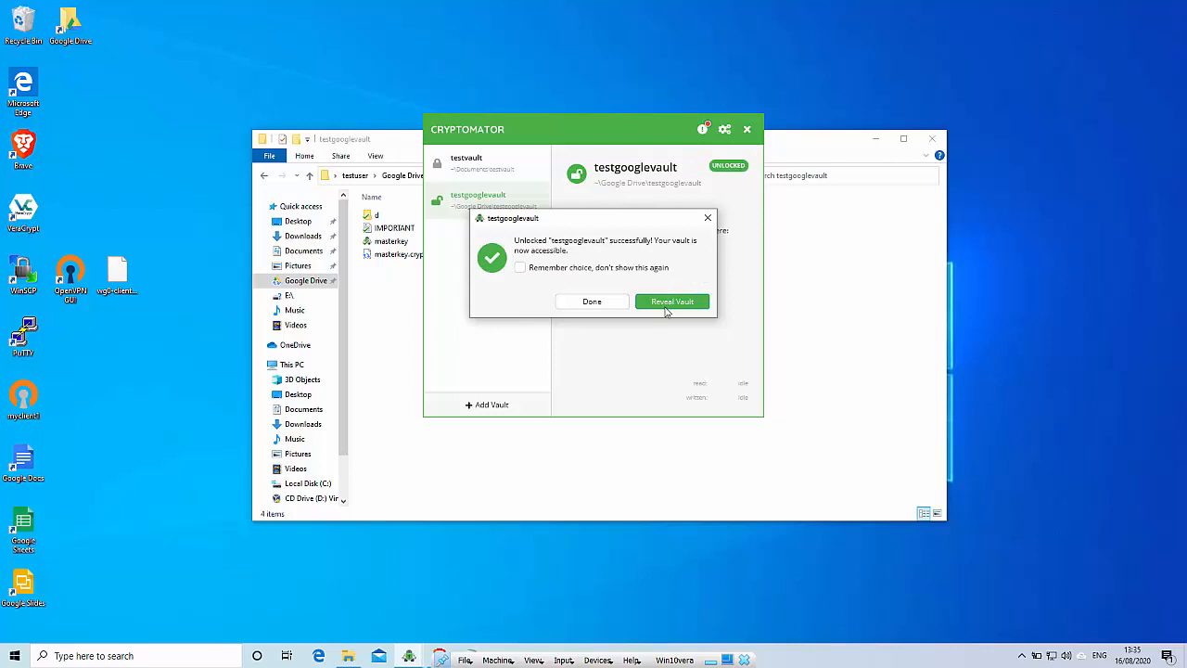
pyautogui.click(667, 306)
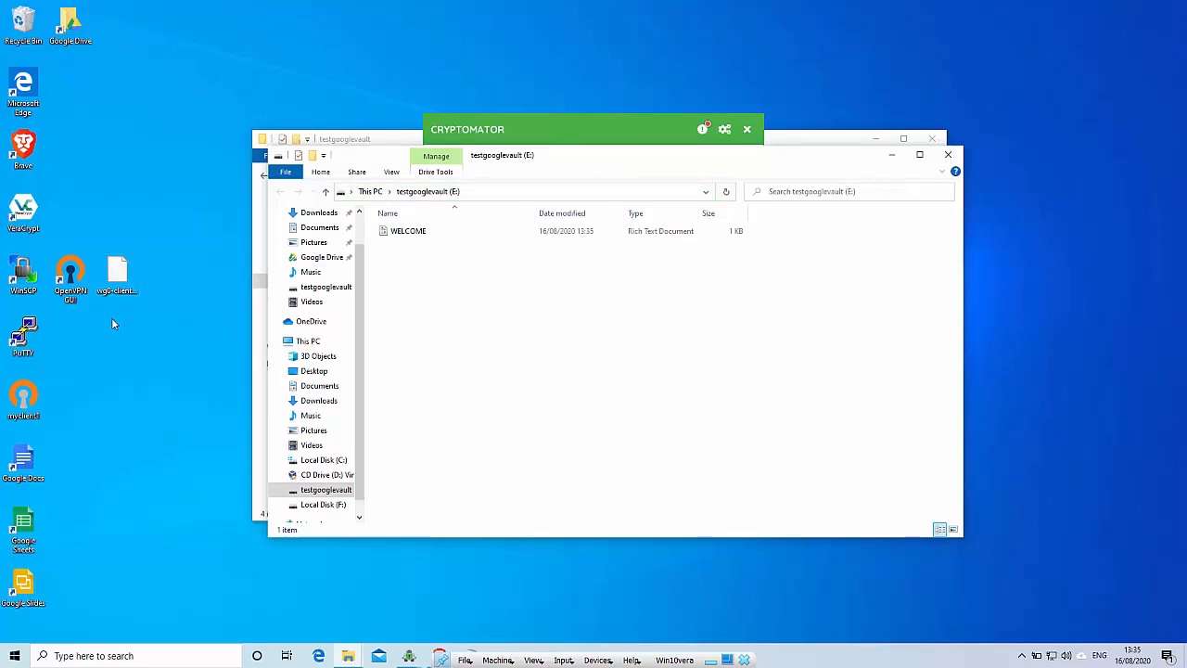
# Create a new text document named test2 in the unlocked vault drive
pyautogui.rightClick(443, 274)
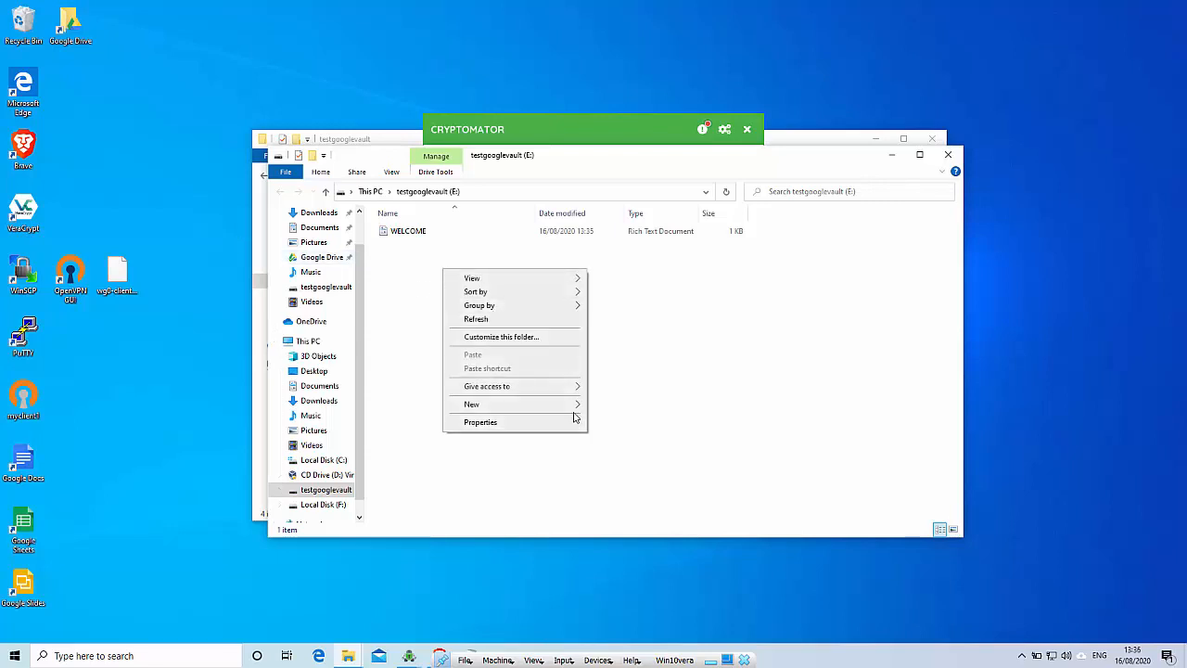
pyautogui.moveTo(575, 408)
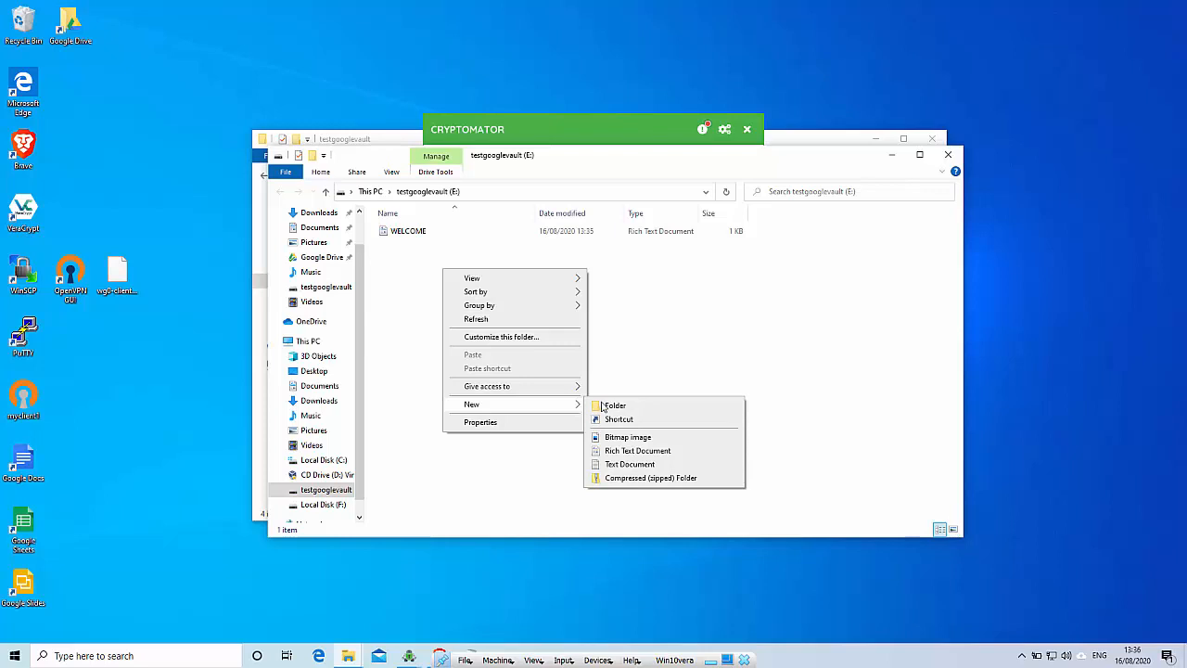
pyautogui.click(613, 464)
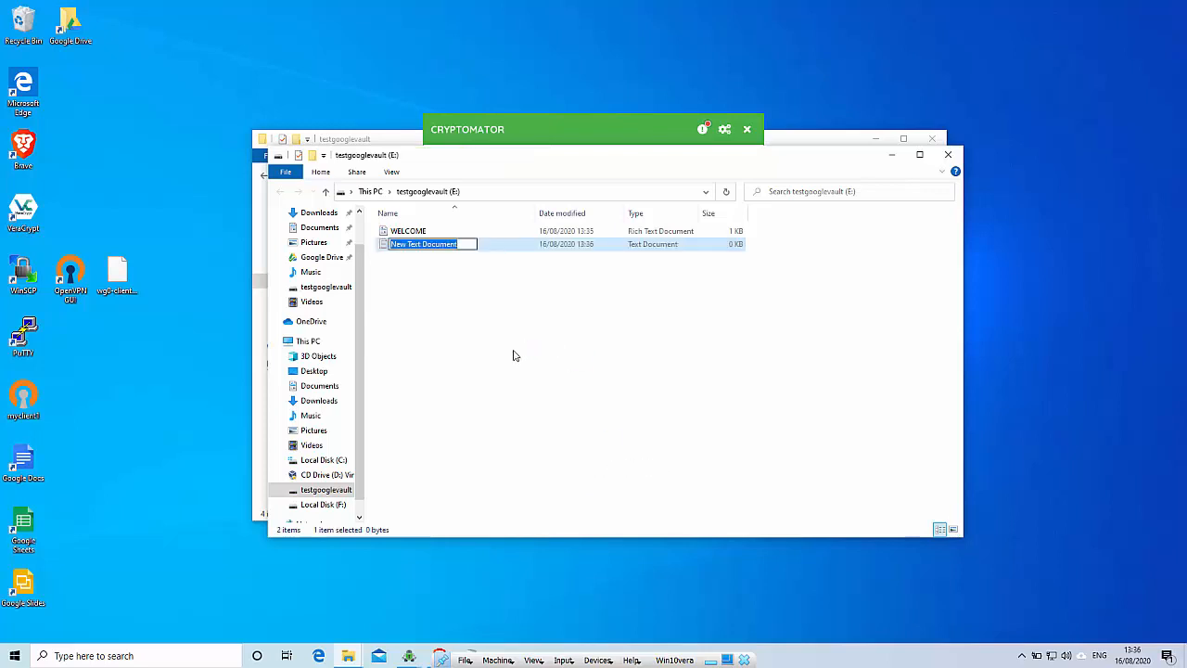
pyautogui.write('test2')
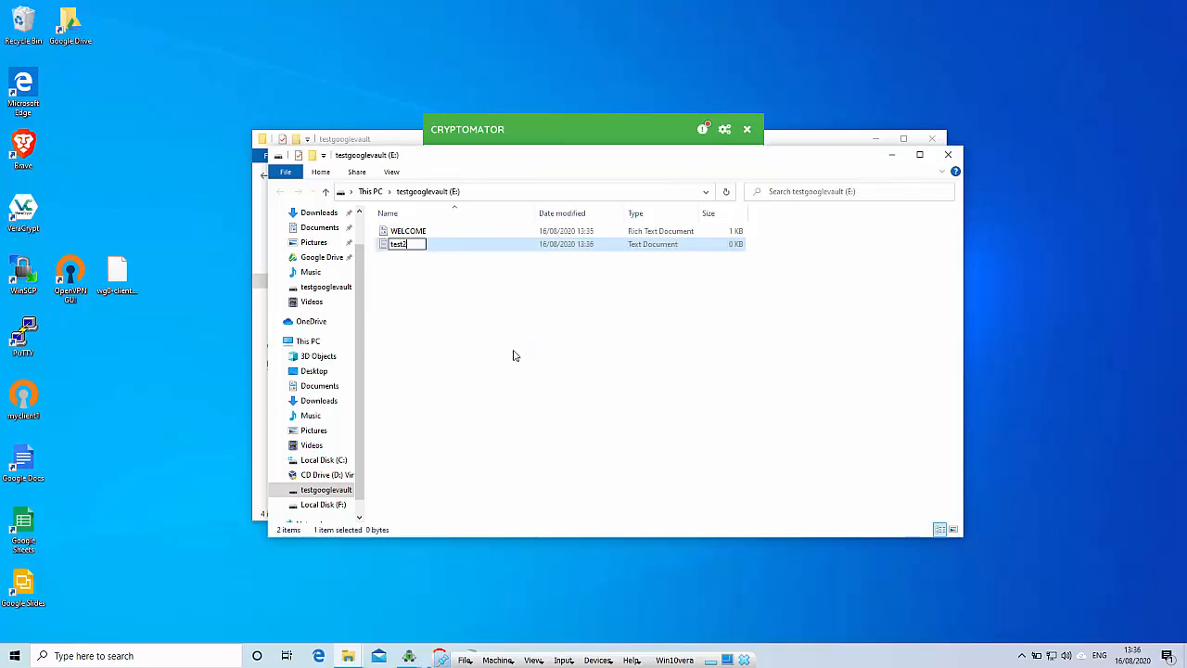
pyautogui.click(441, 251)
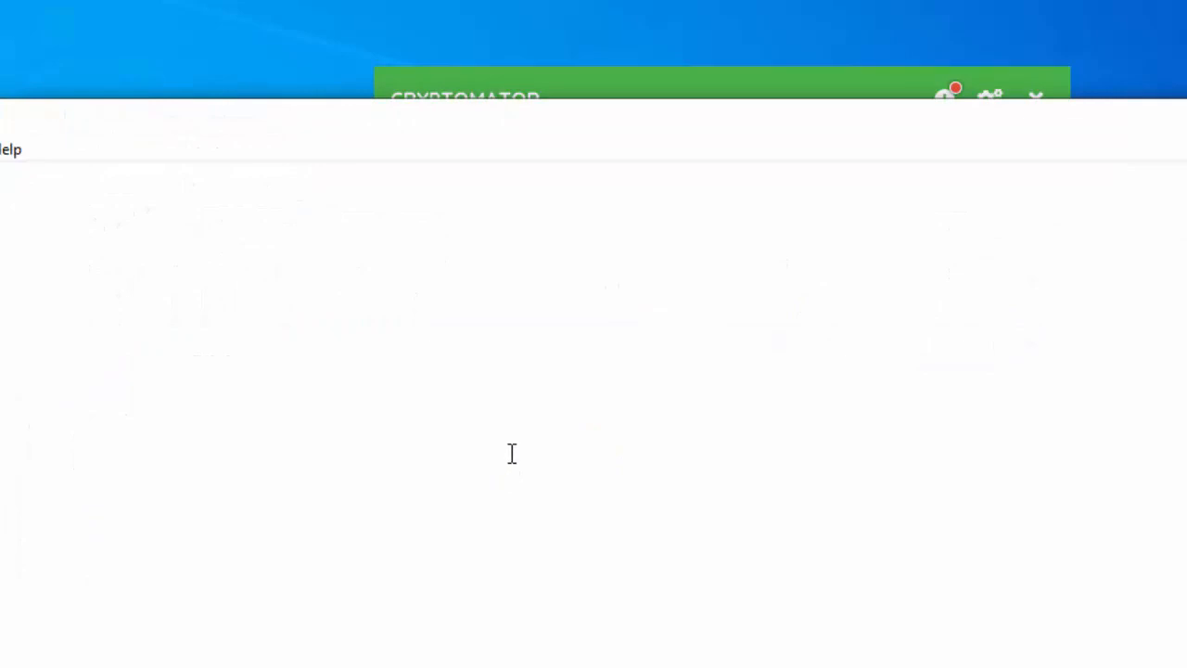
pyautogui.write('test123123123123 test')
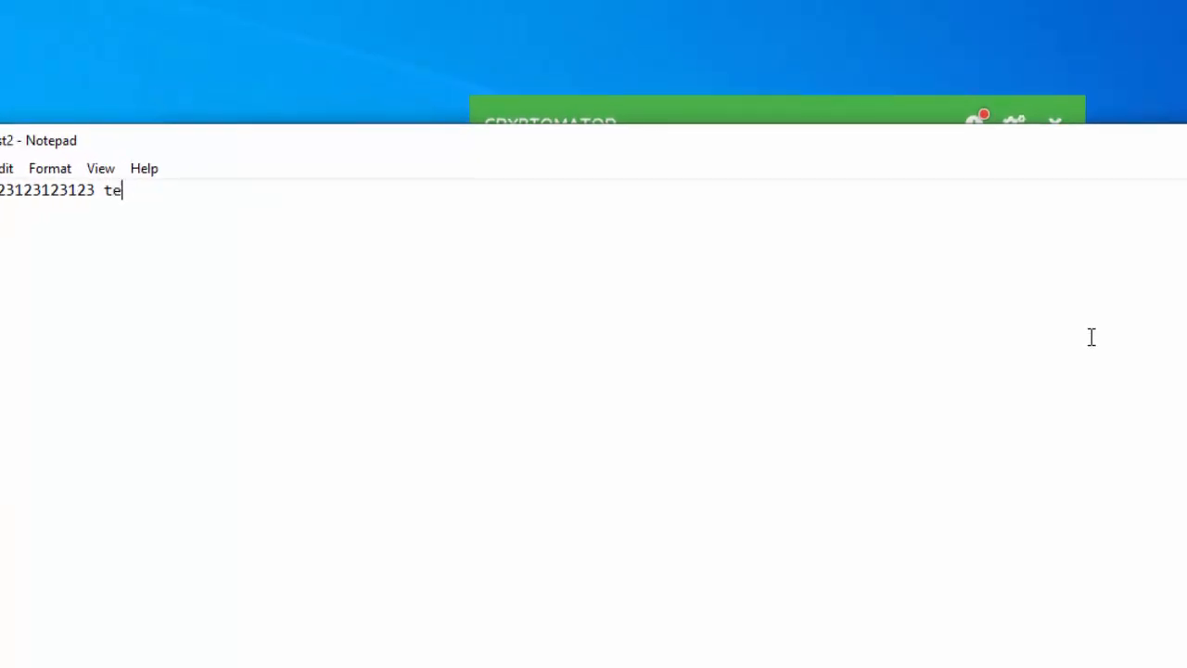
pyautogui.write('2')
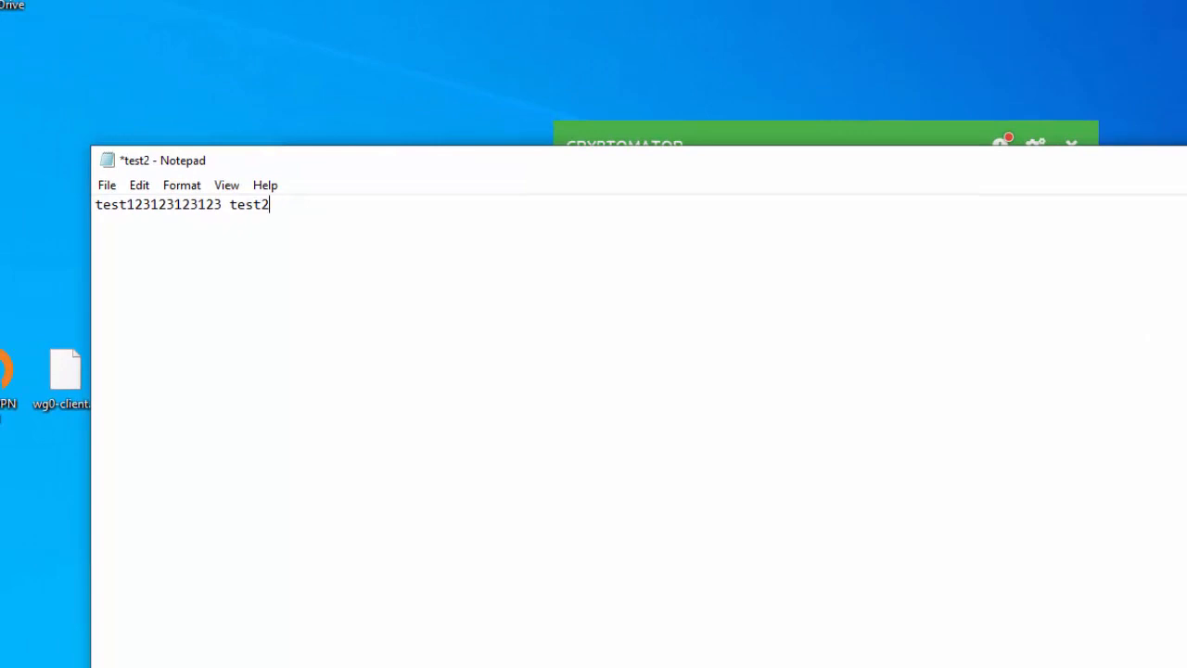
pyautogui.hotkey('alt', 'F4')
pyautogui.click(781, 469)
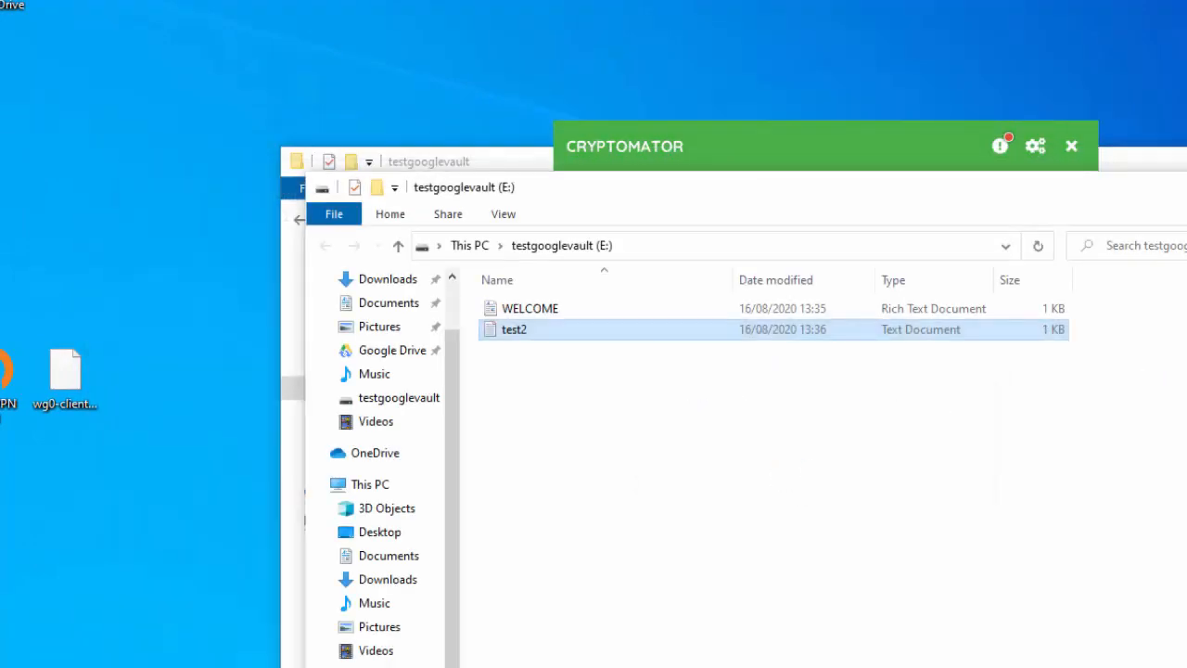
pyautogui.hotkey('alt', 'F4')
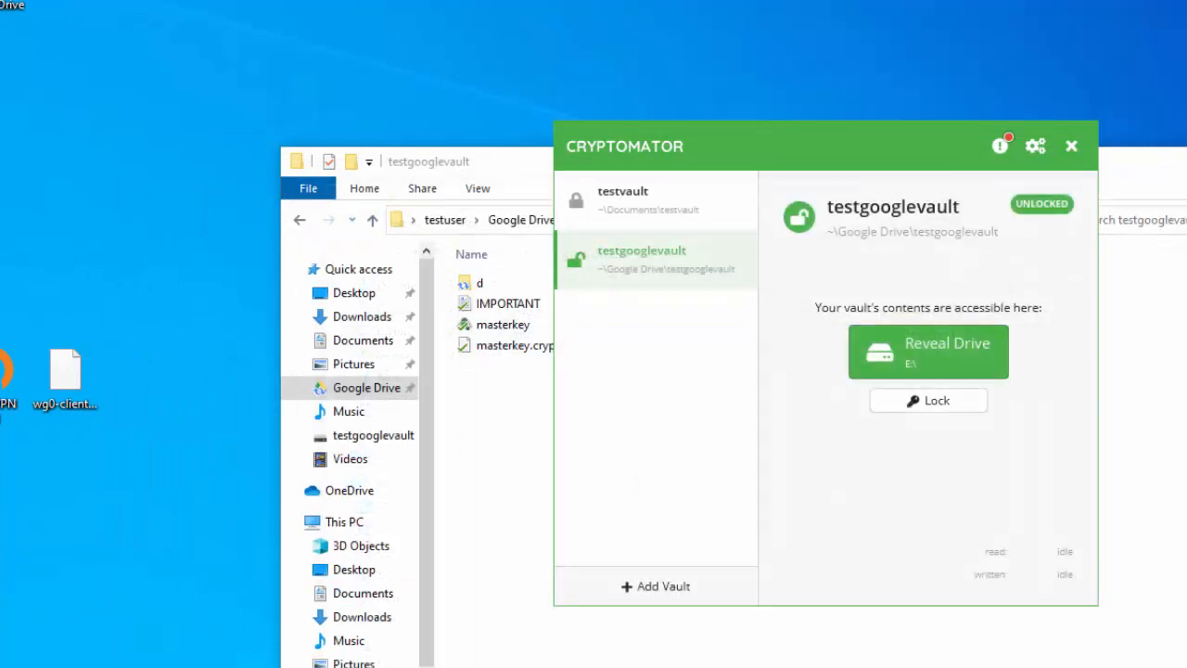
# Lock the testgooglevault vault, close Cryptomator, and open the vault's d folder in Explorer
pyautogui.click(940, 408)
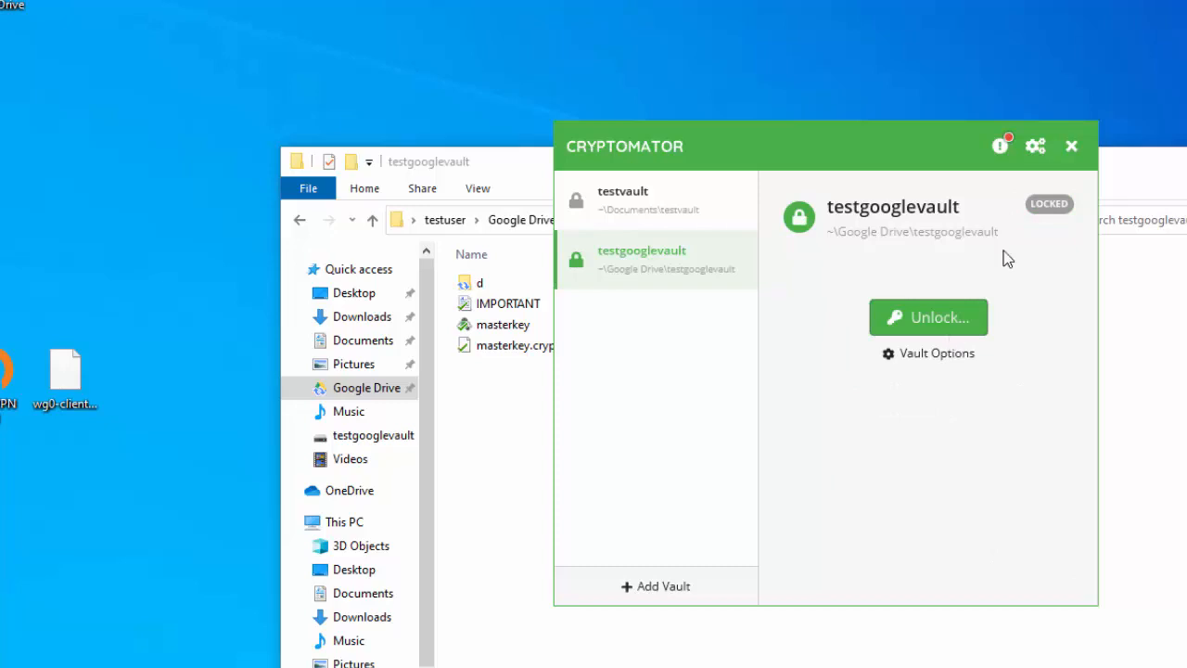
pyautogui.click(1070, 146)
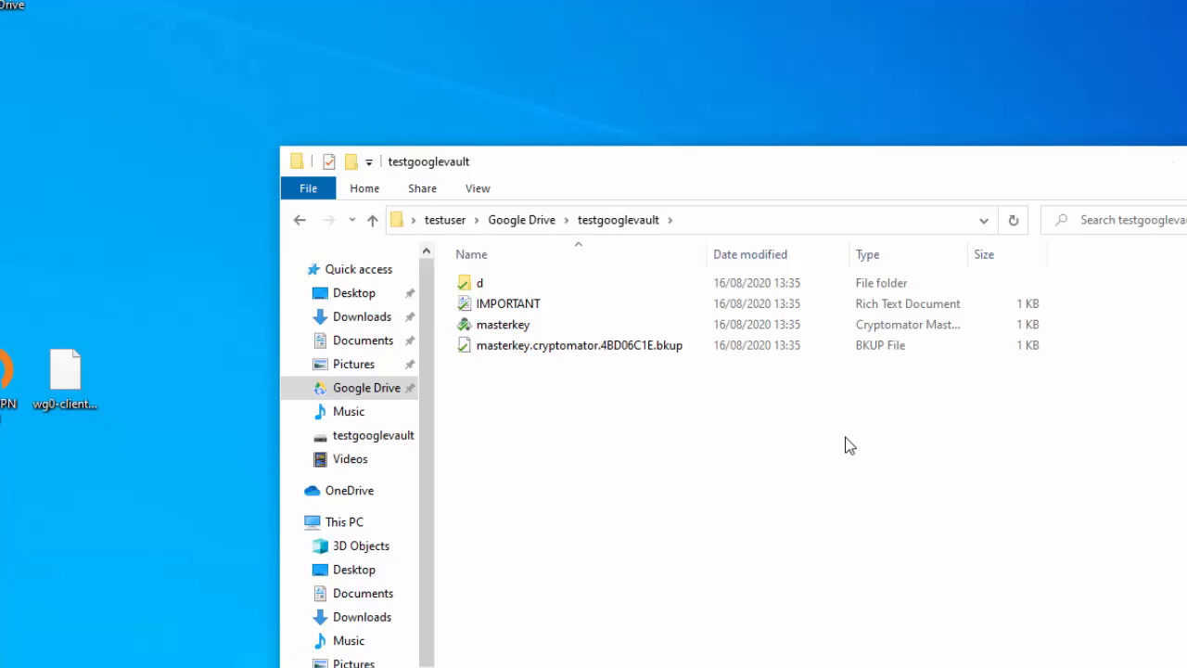
pyautogui.click(482, 286)
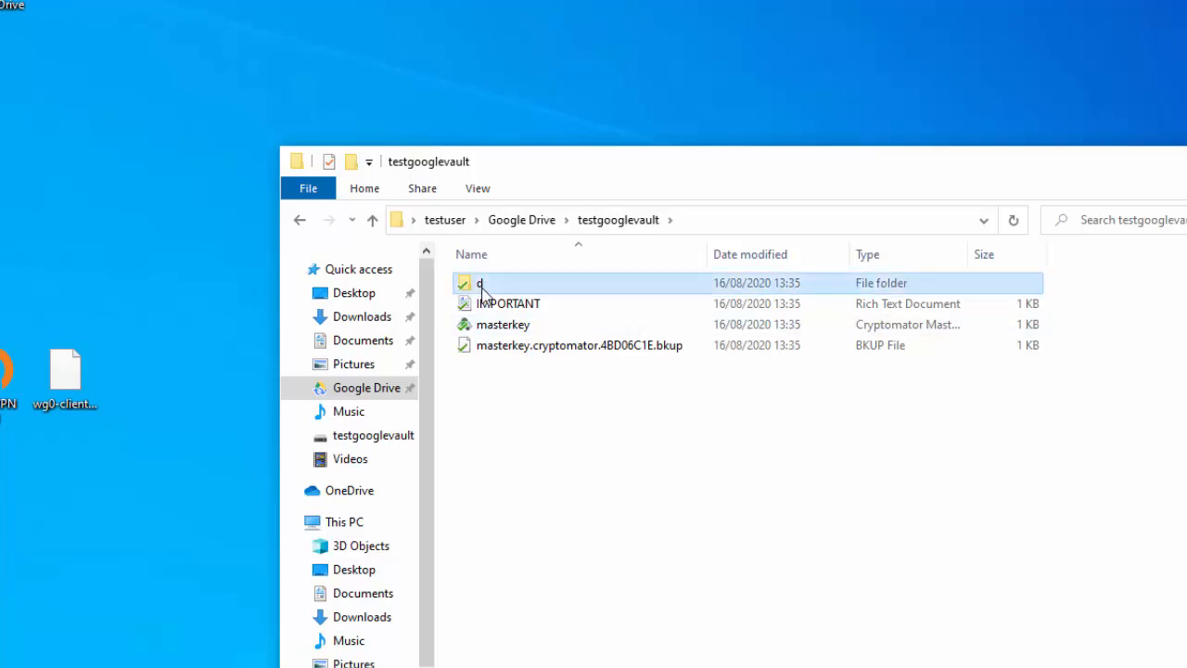
pyautogui.doubleClick(483, 290)
# Browse into MG and the long-named encrypted folder, then go back up to the home folder
pyautogui.doubleClick(482, 289)
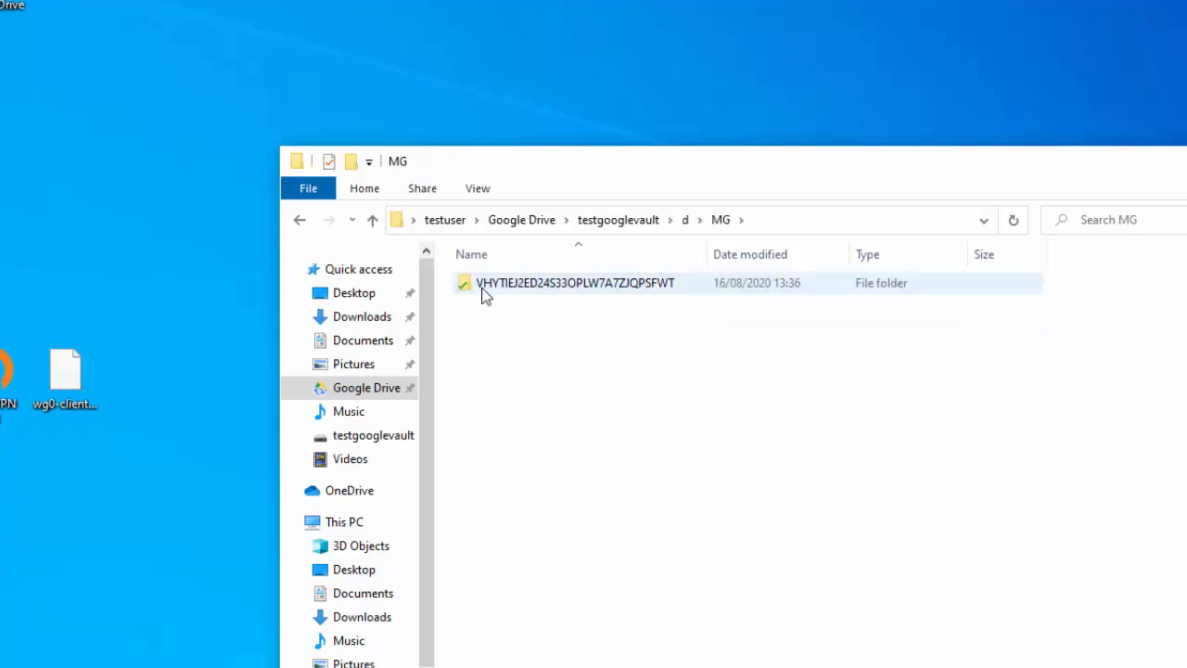
pyautogui.doubleClick(482, 289)
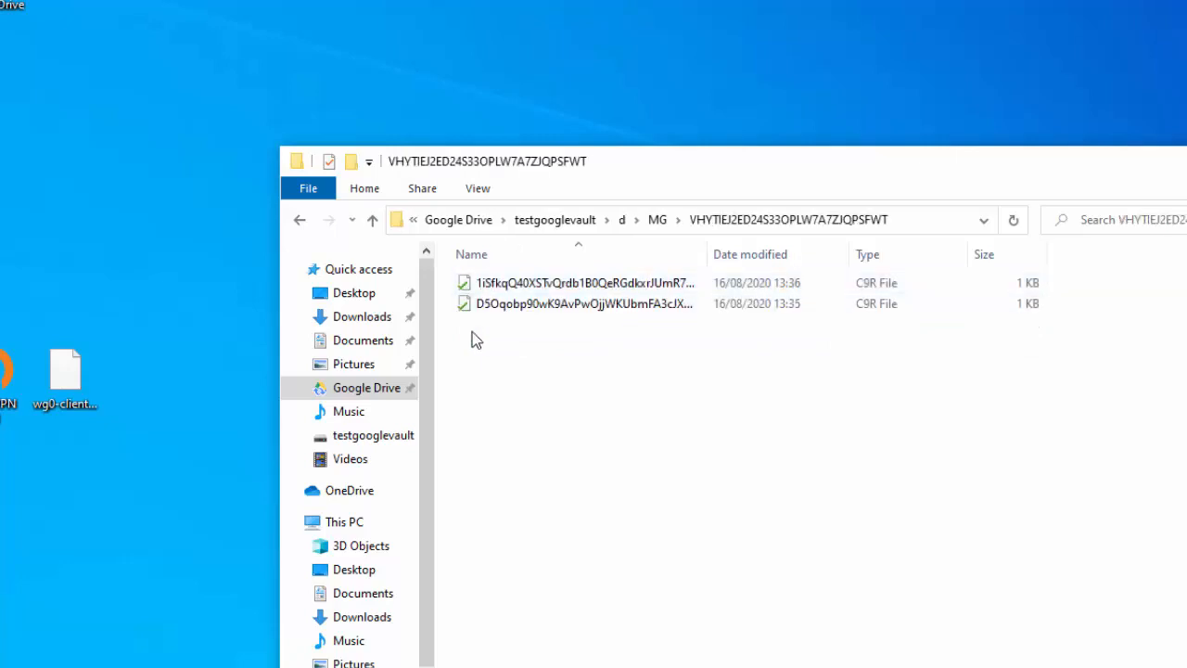
pyautogui.click(554, 223)
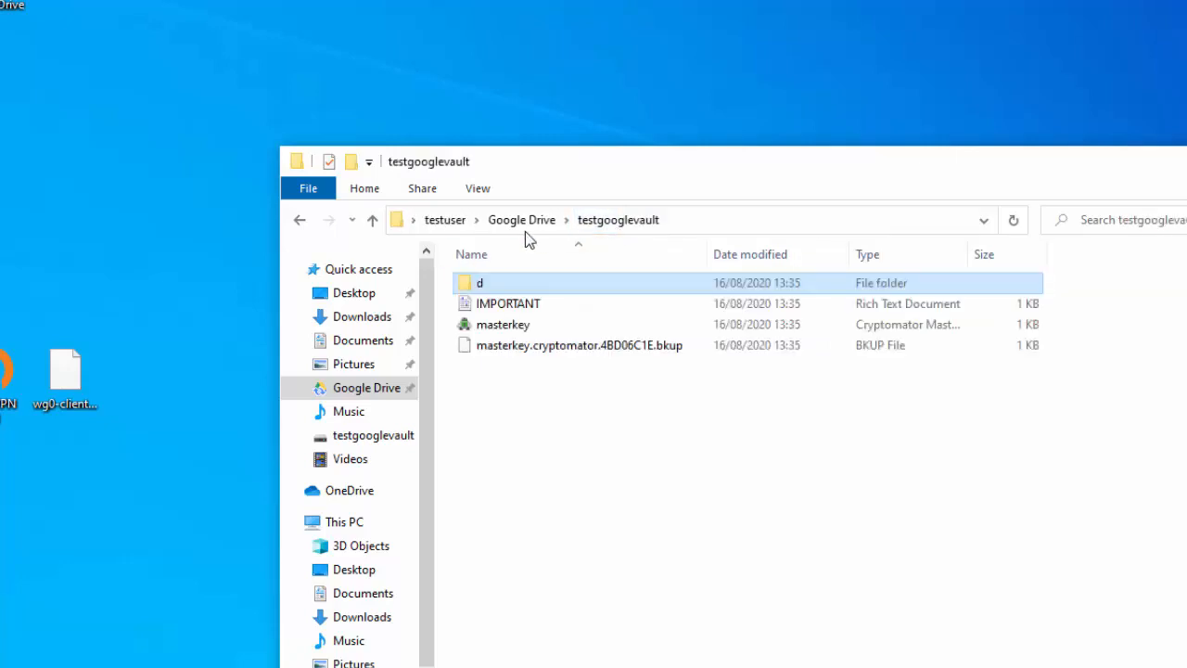
pyautogui.click(447, 224)
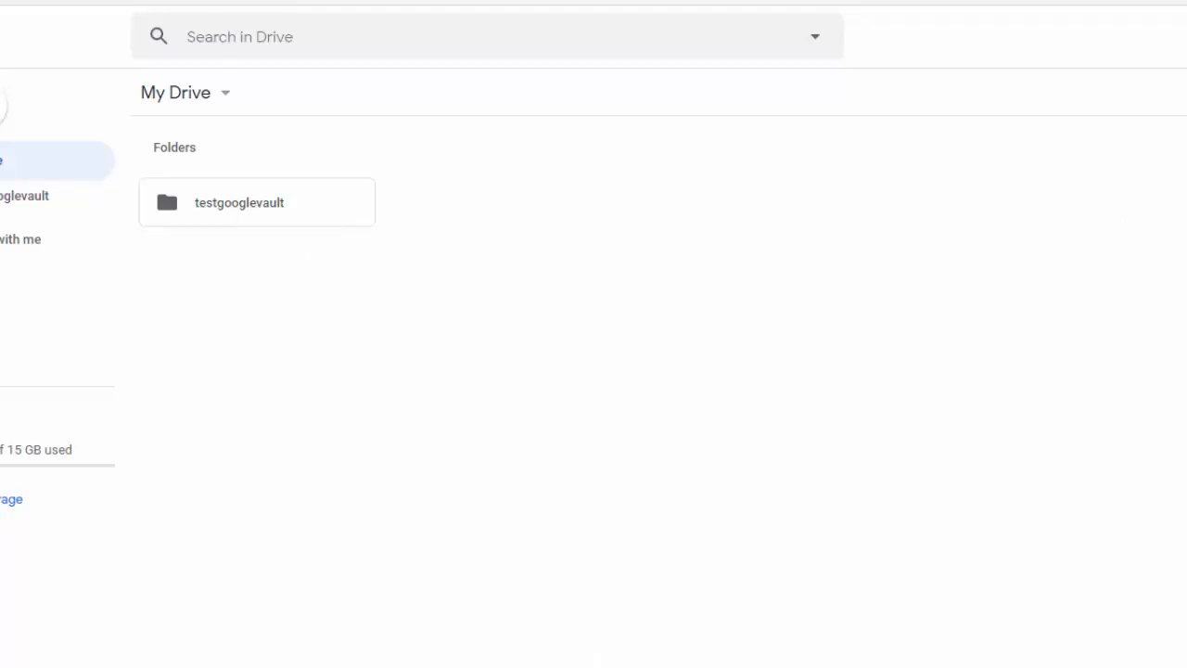
# Open testgooglevault on Google Drive, drill through d, MG and the long-named folder, then return
pyautogui.click(235, 211)
pyautogui.doubleClick(234, 211)
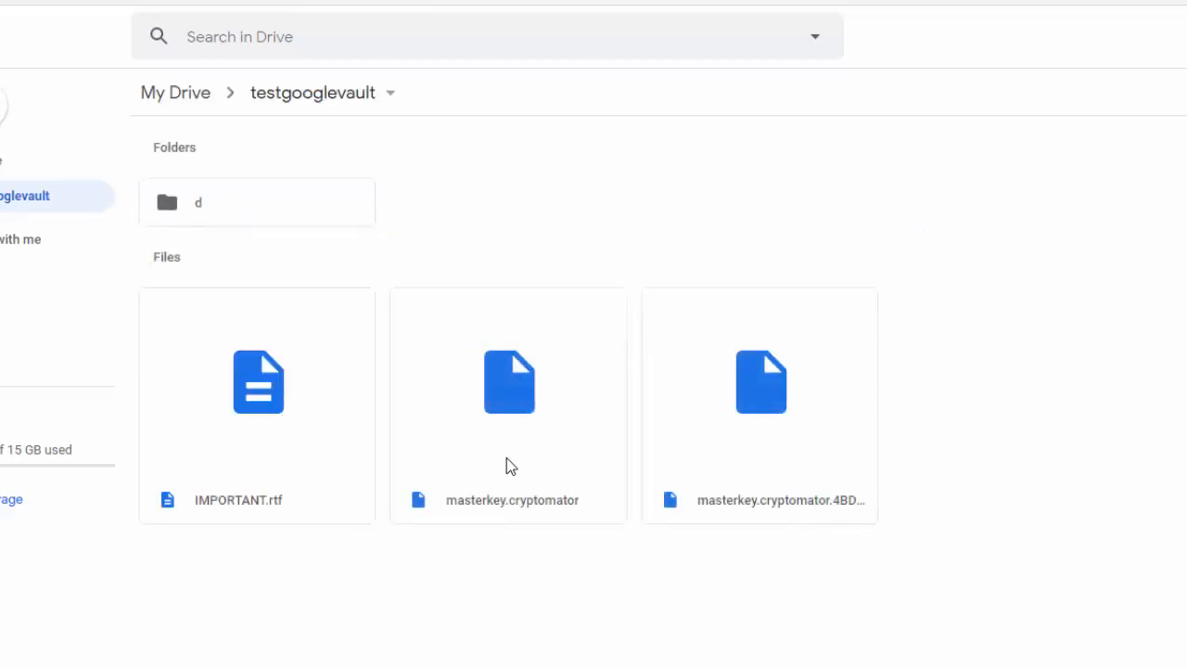
pyautogui.click(302, 213)
pyautogui.doubleClick(302, 213)
pyautogui.click(302, 214)
pyautogui.doubleClick(302, 213)
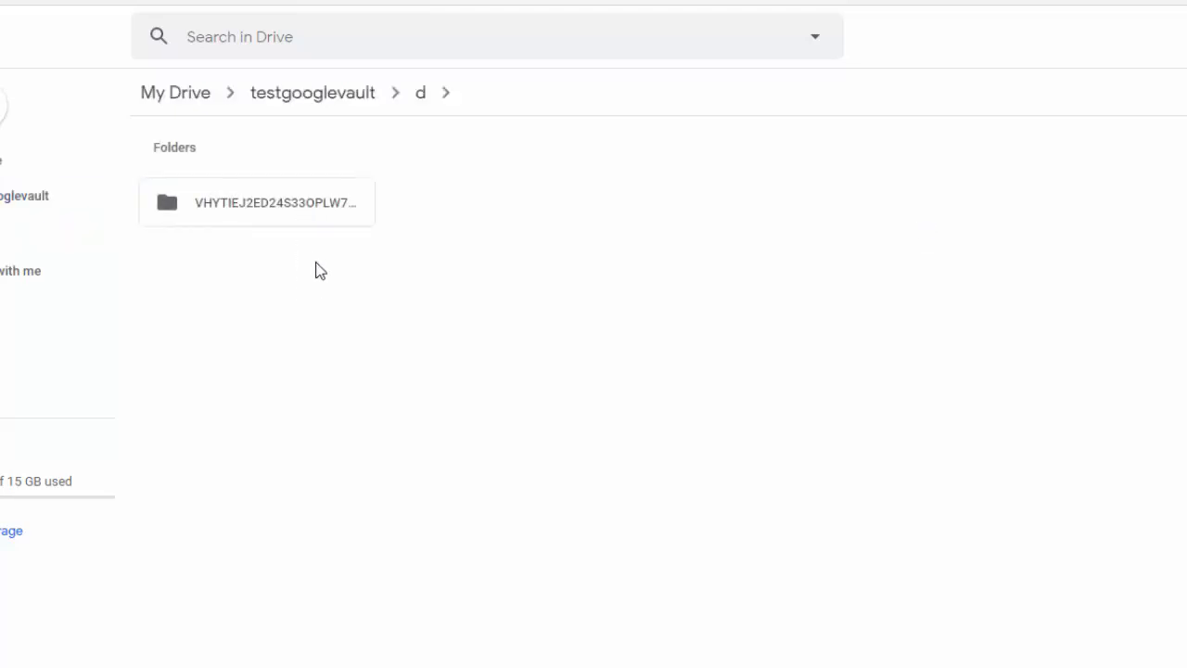
pyautogui.click(319, 226)
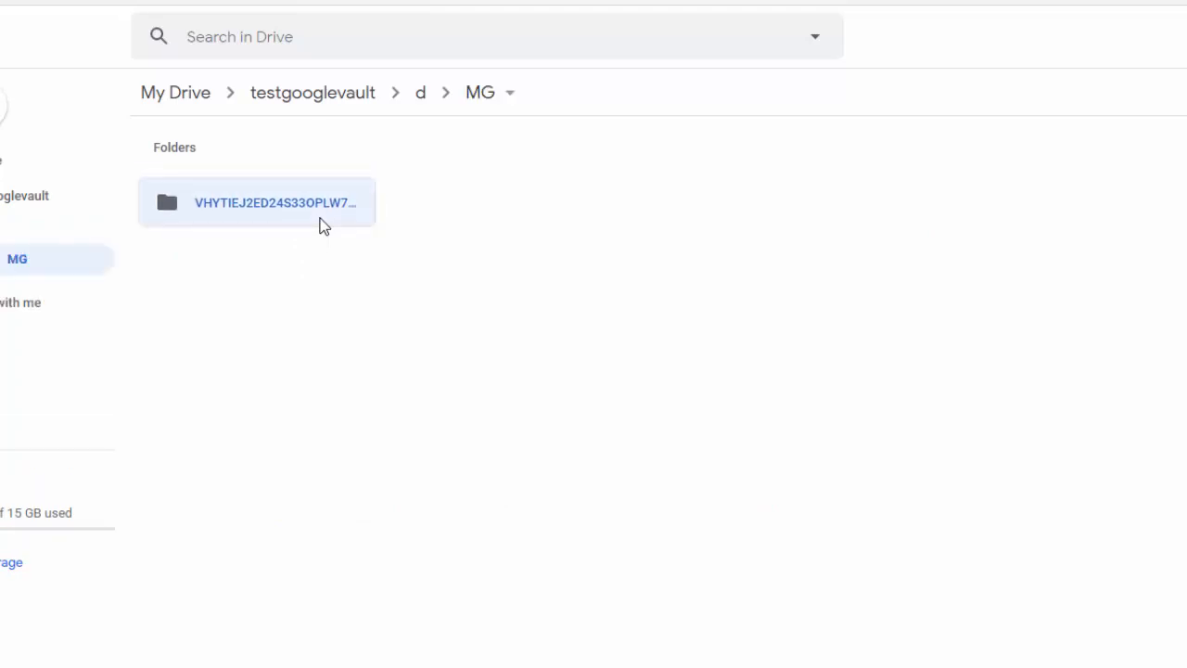
pyautogui.doubleClick(251, 207)
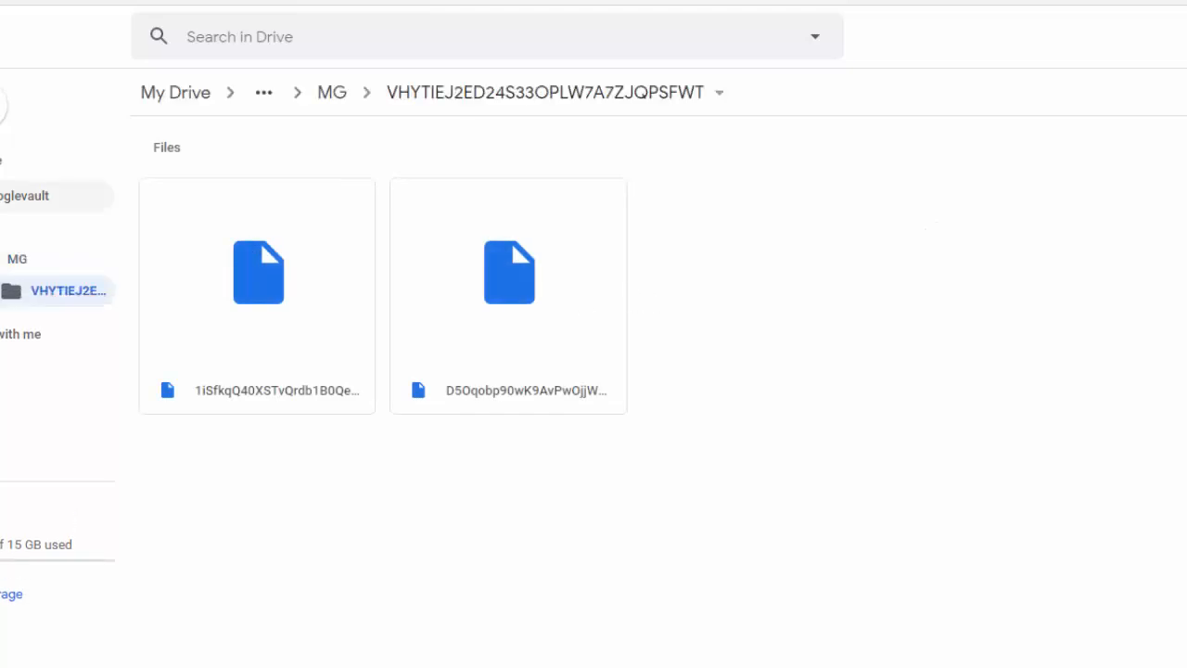
pyautogui.click(18, 200)
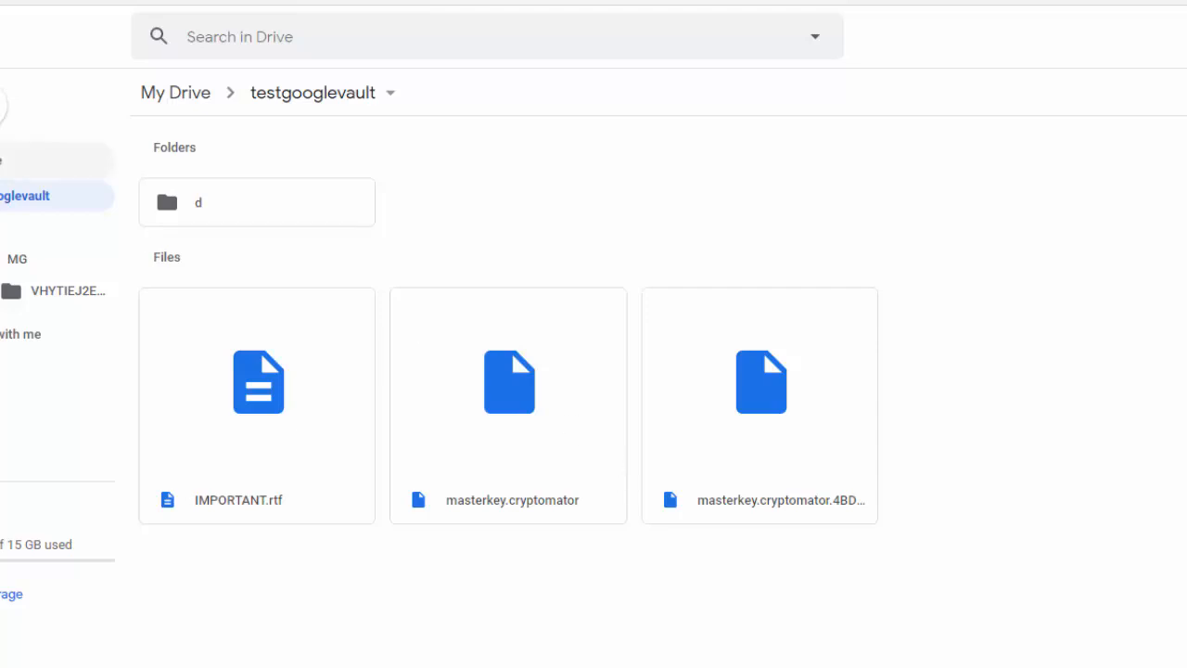
# Return to My Drive, close the Cryptomator preferences, and open the official Cryptomator website
pyautogui.click(3, 160)
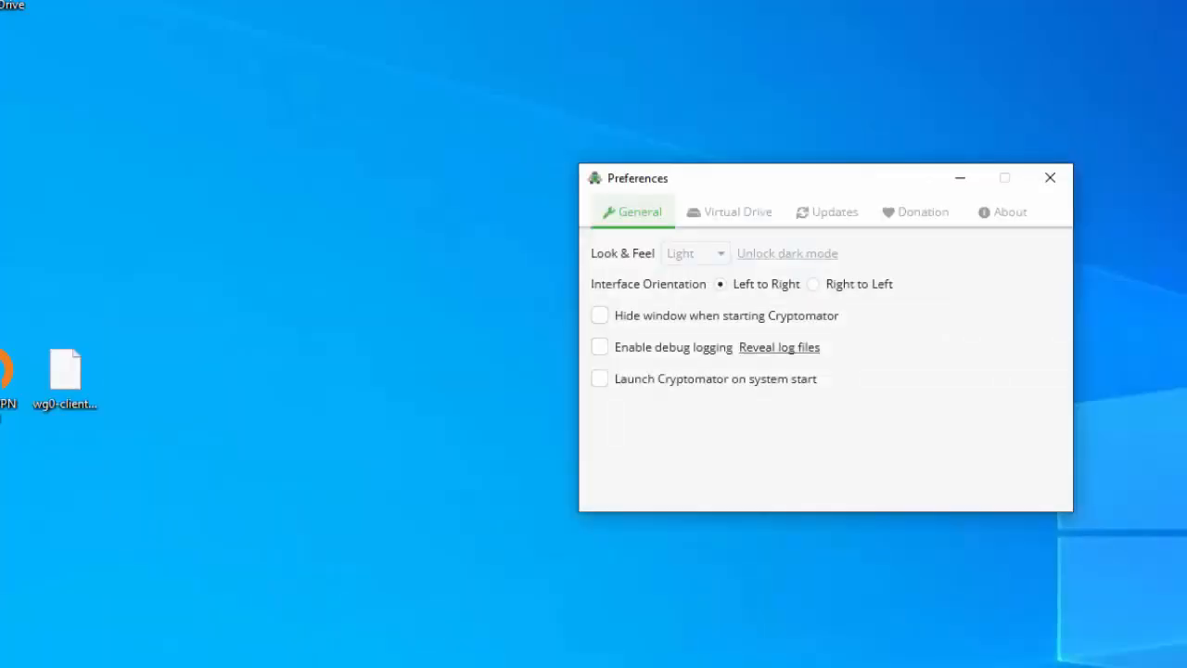
pyautogui.click(1061, 177)
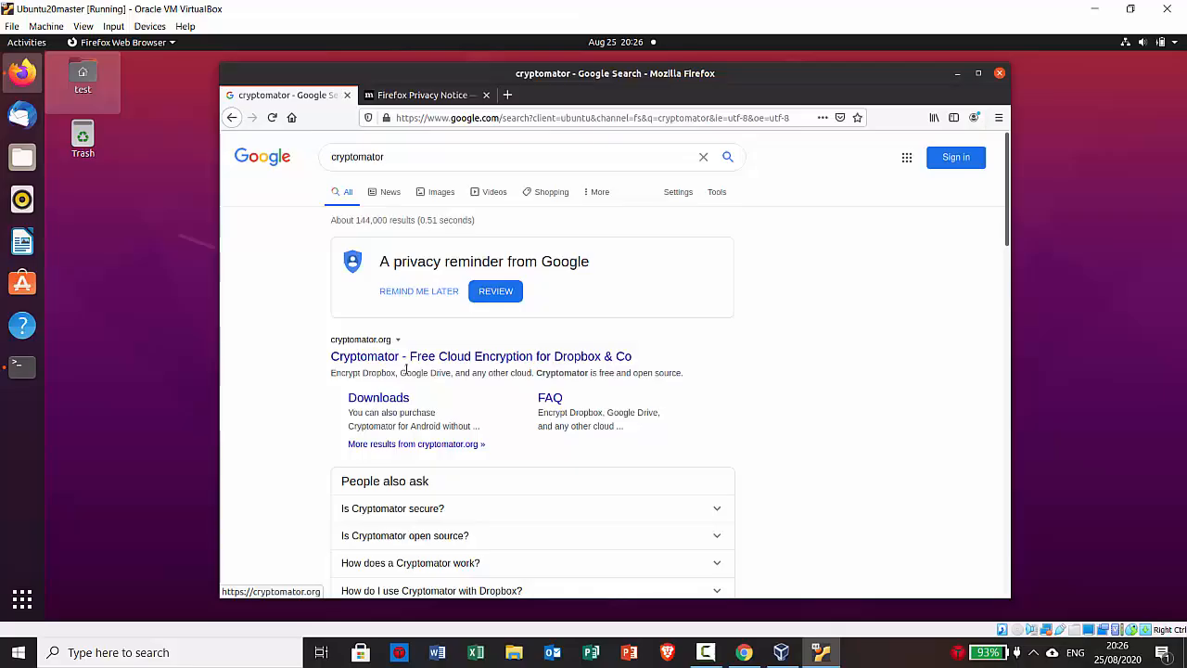
pyautogui.click(380, 357)
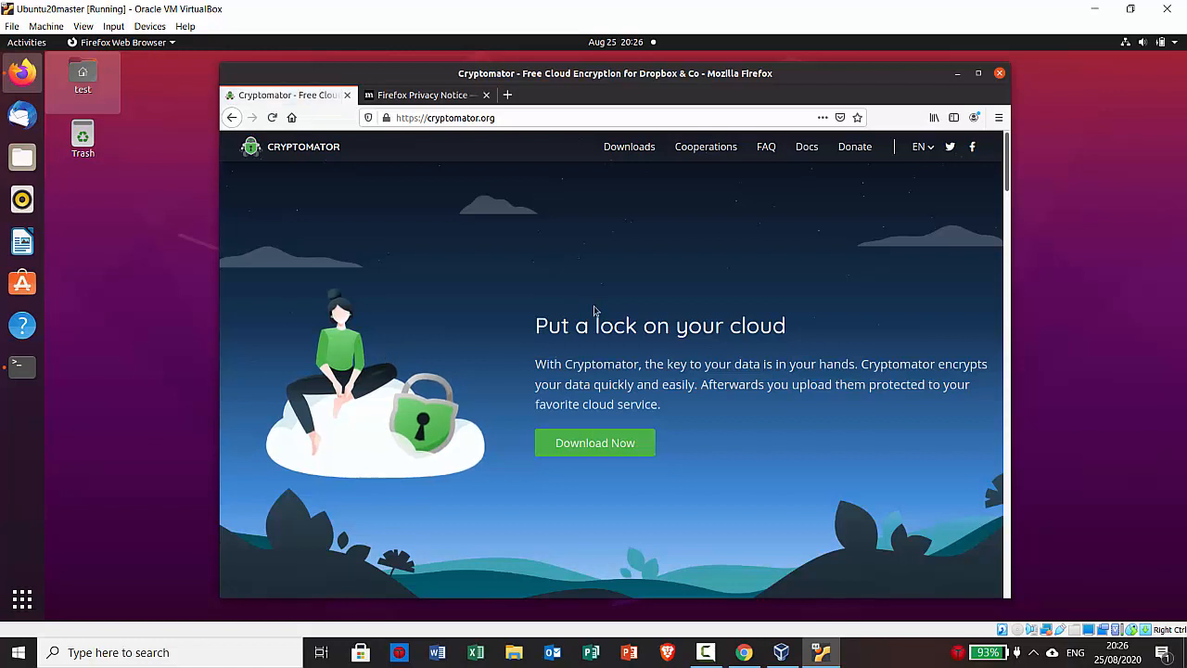
# Go from the download page to Cryptomator's Launchpad PPA page and select its add-apt-repository command
pyautogui.click(570, 444)
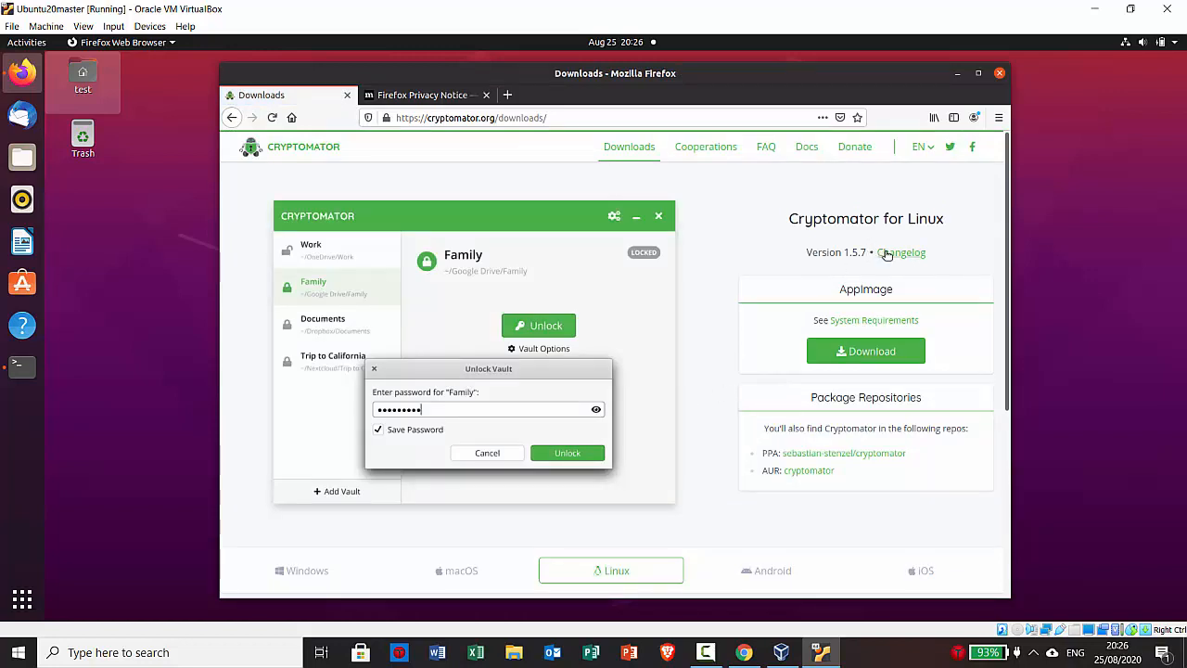
pyautogui.click(826, 454)
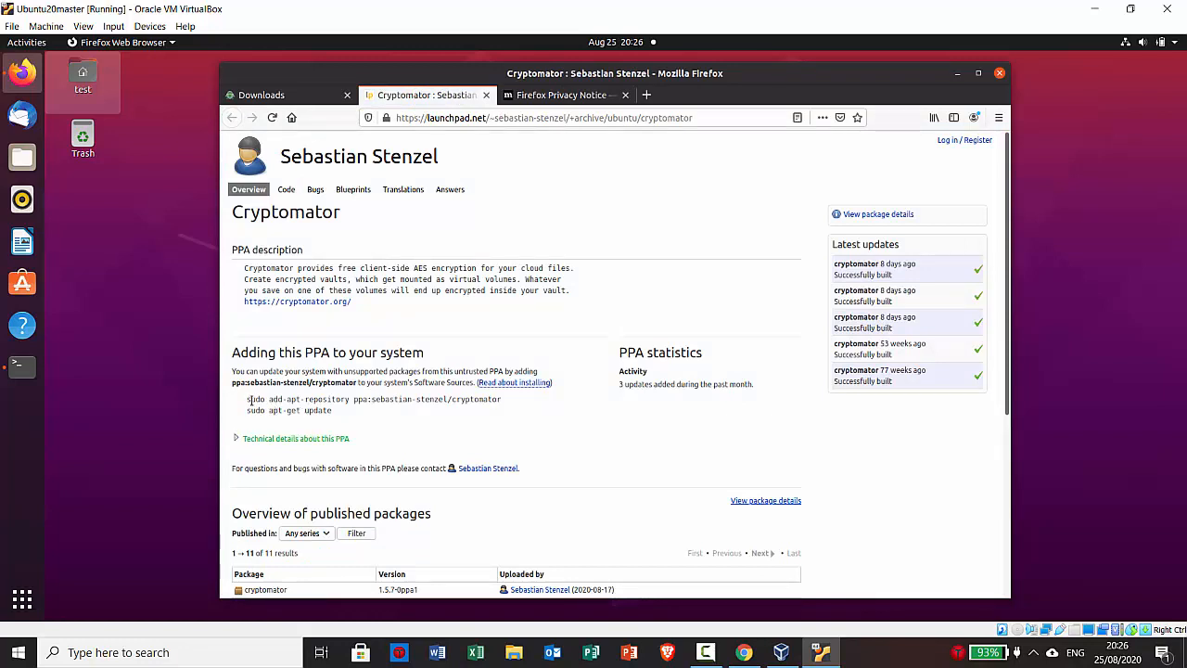
pyautogui.moveTo(248, 398); pyautogui.dragTo(283, 399)
pyautogui.moveTo(248, 398); pyautogui.dragTo(506, 400)
# Copy the add-apt-repository command and open a terminal ready to paste it
pyautogui.rightClick(490, 400)
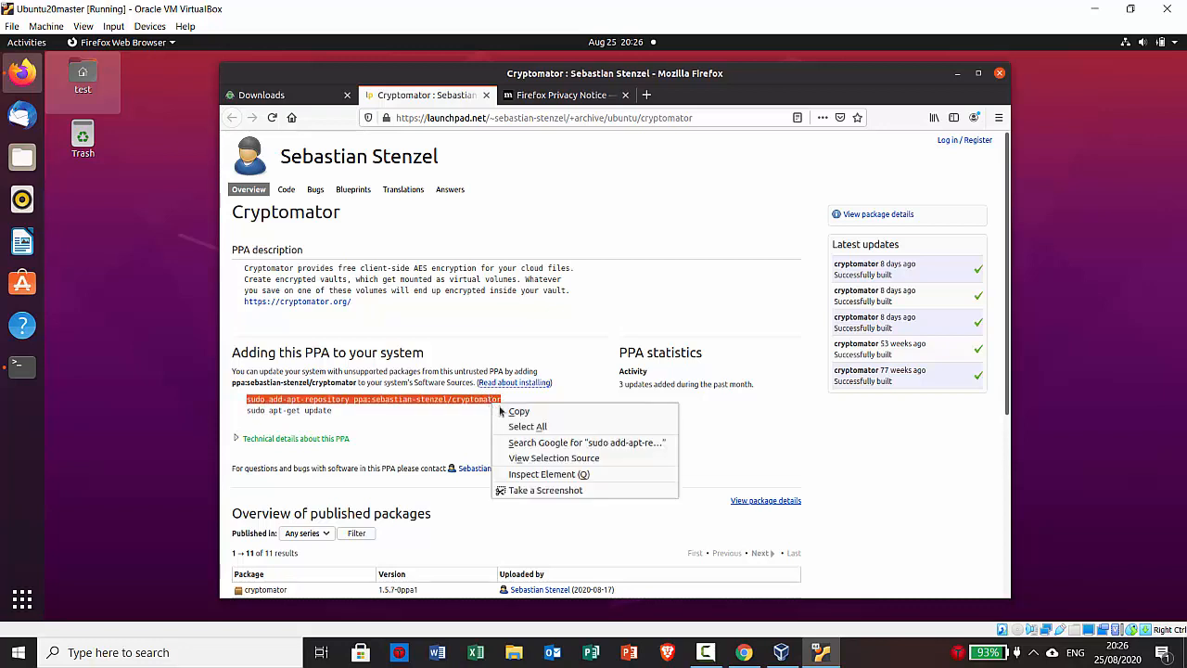
pyautogui.click(510, 412)
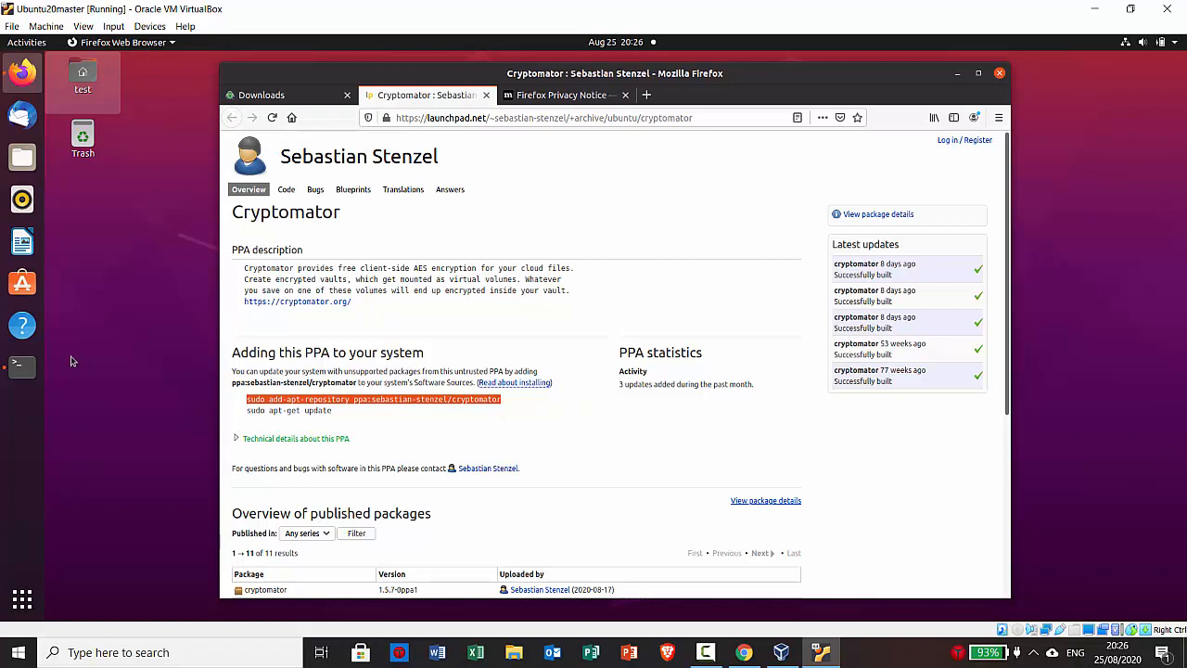
pyautogui.click(24, 366)
pyautogui.rightClick(281, 238)
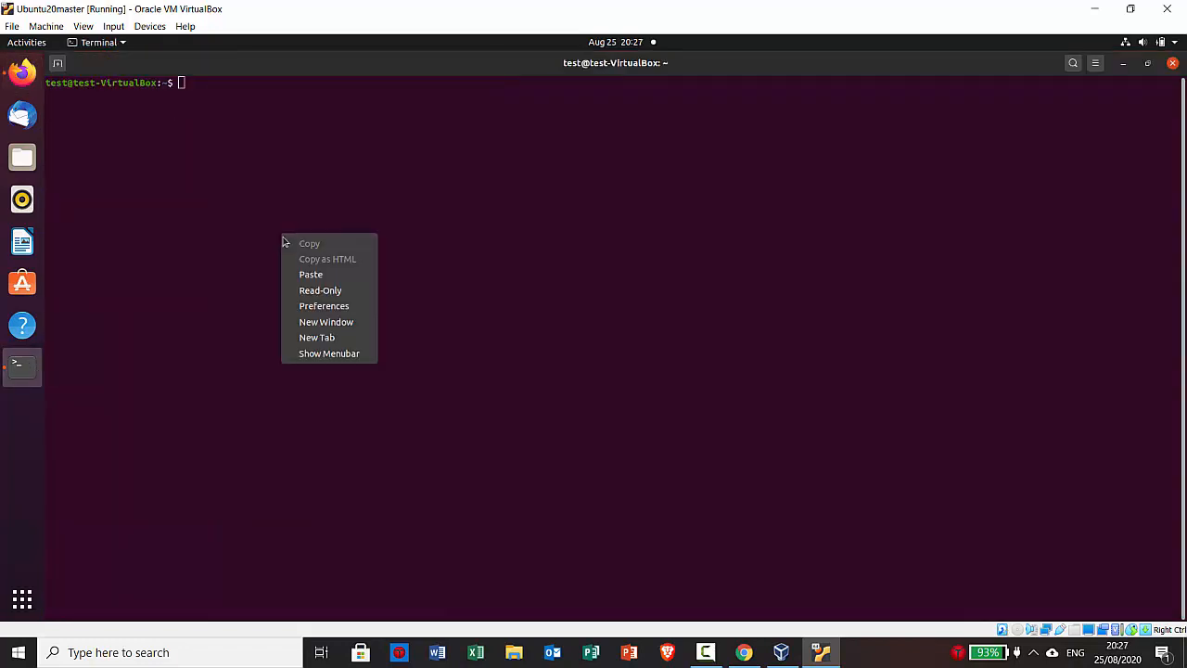
# Add the Cryptomator PPA with the pasted add-apt-repository command, entering the sudo password
pyautogui.click(309, 276)
pyautogui.press('Return')
pyautogui.press('capslock')
pyautogui.press('capslock')
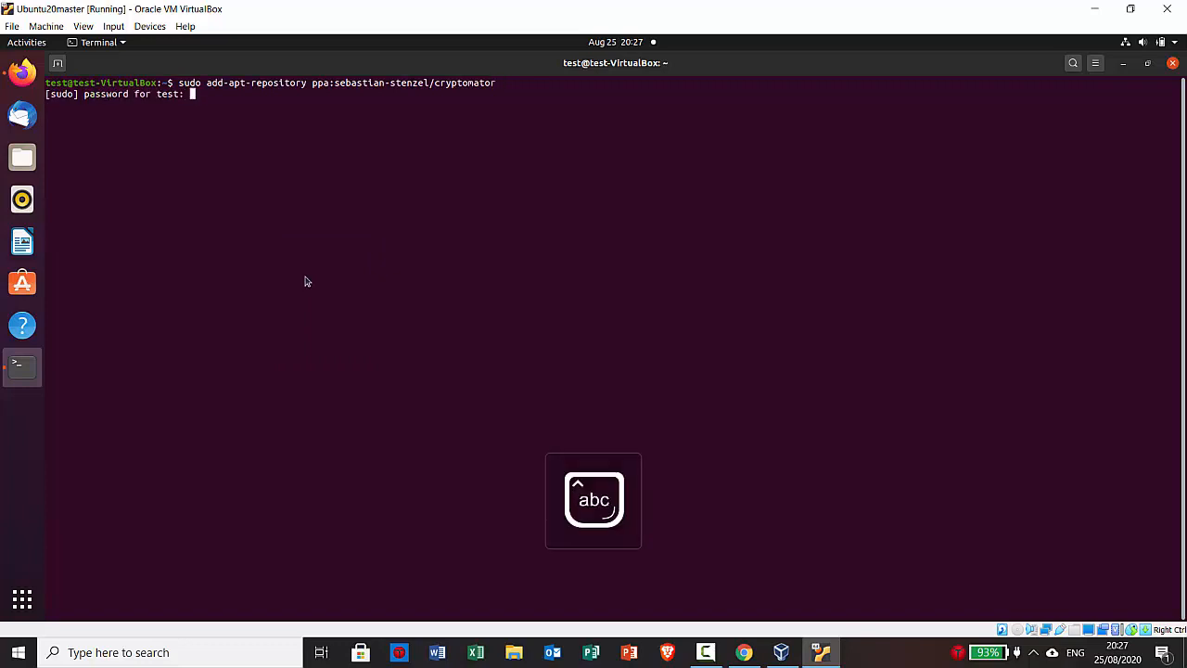
pyautogui.press('Return')
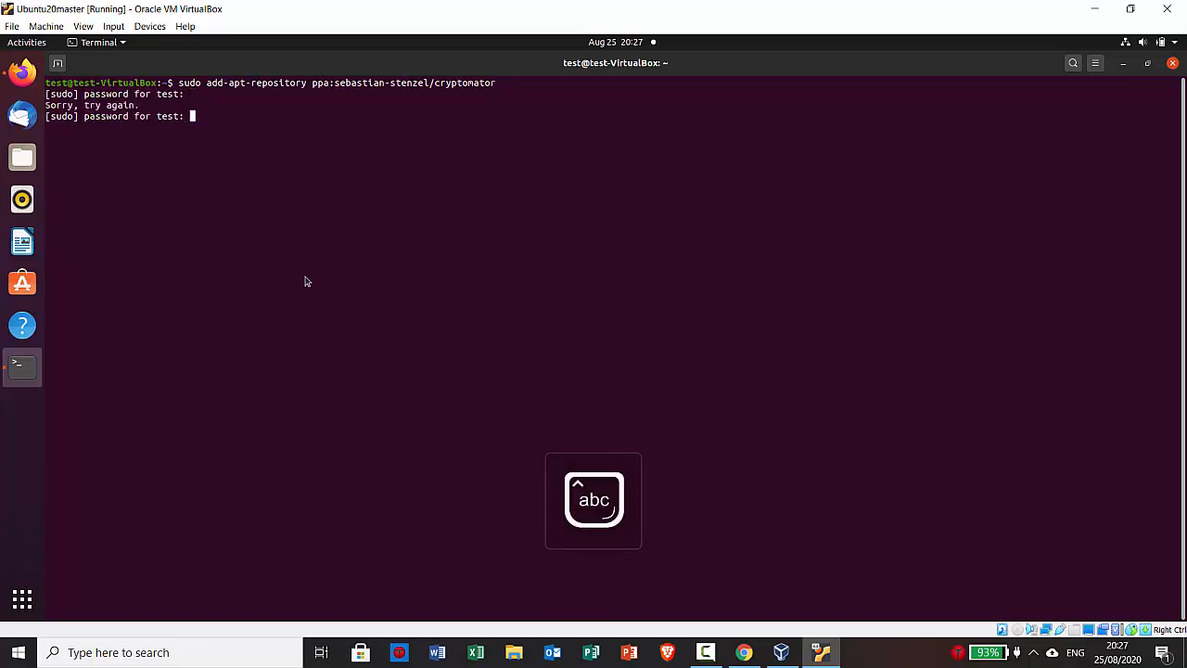
pyautogui.press('Return')
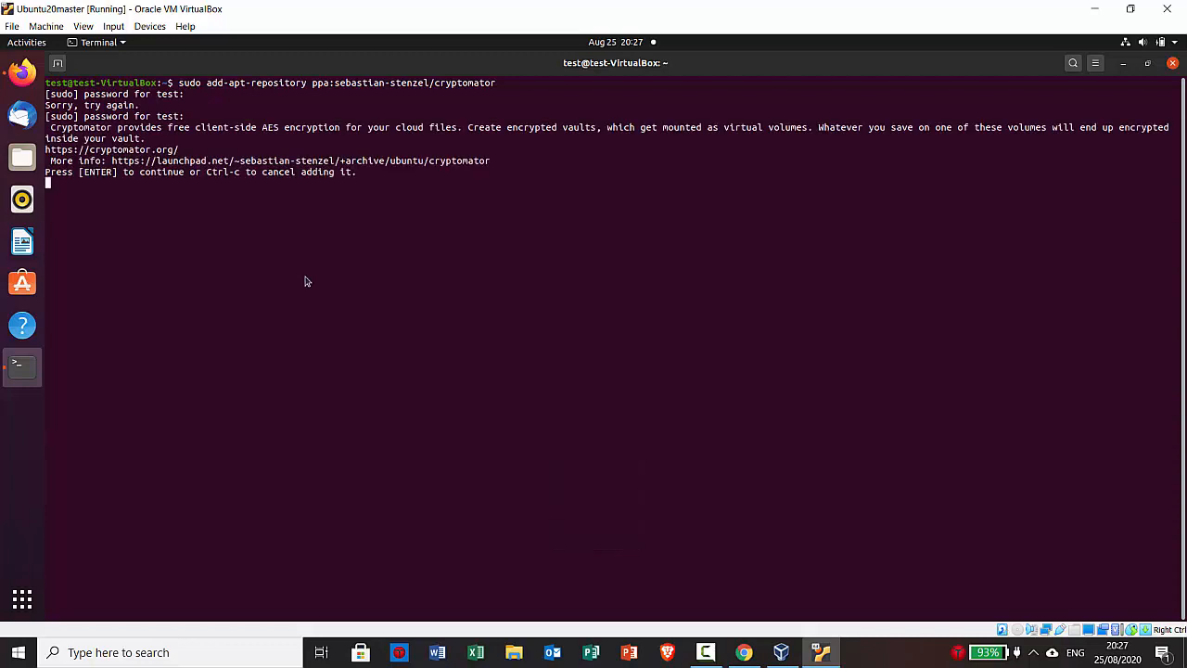
pyautogui.press('Return')
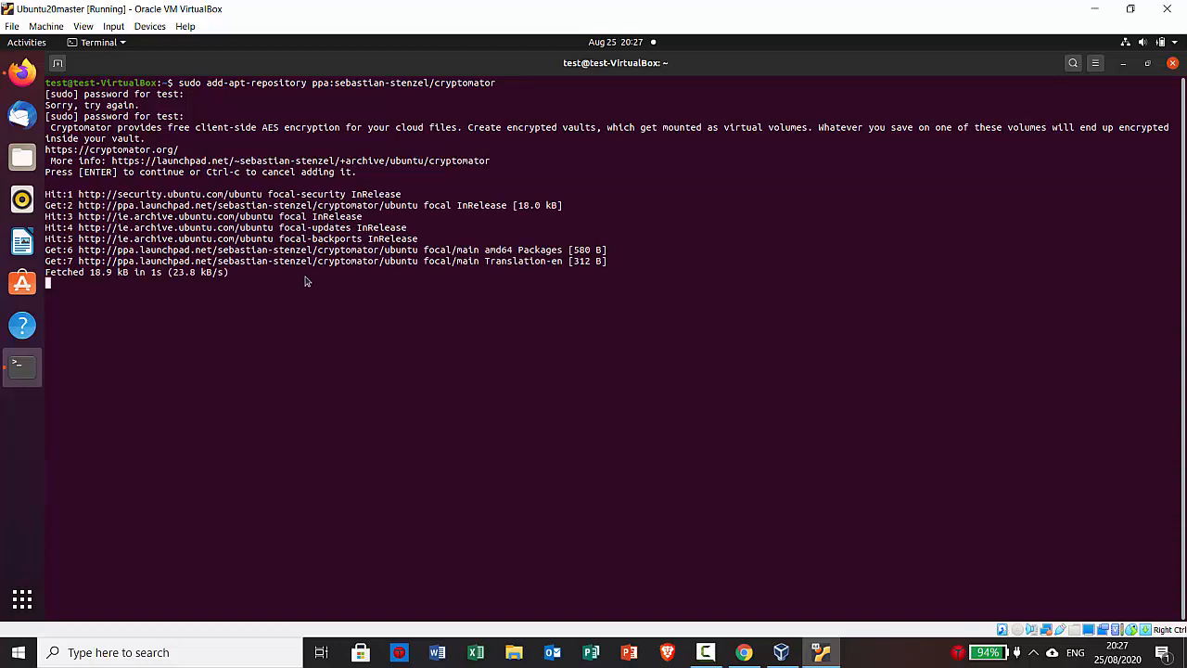
# Run 'sudo apt-get update' and 'sudo apt-get install cryptomator' to install Cryptomator
pyautogui.write('sudo apt-get')
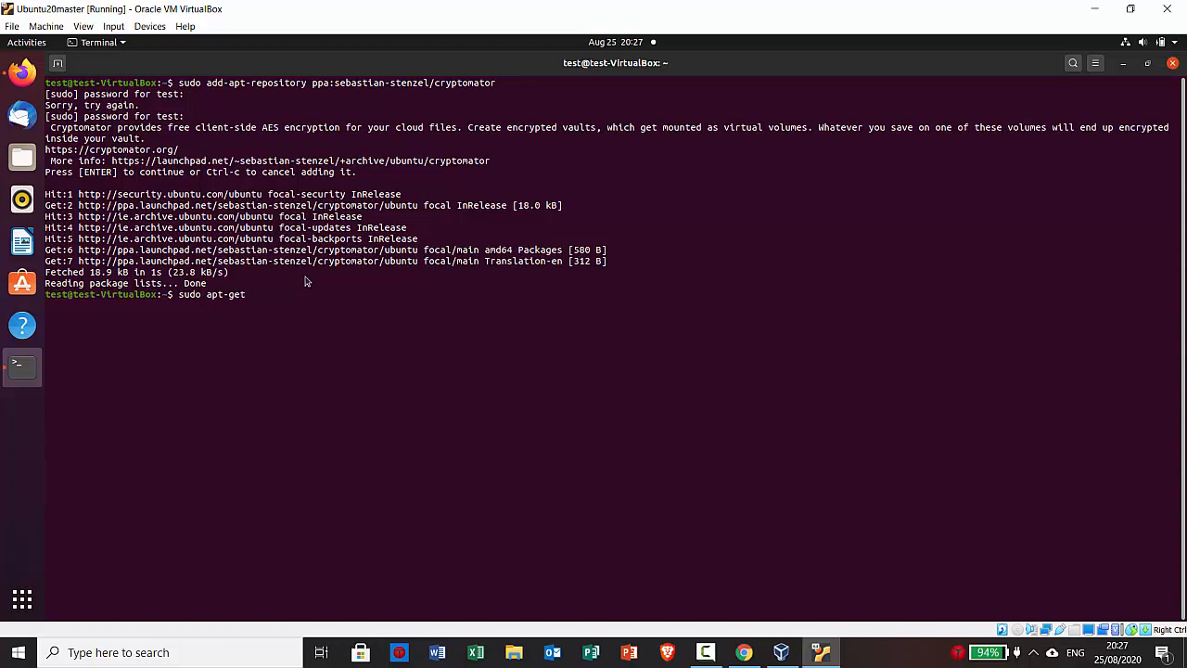
pyautogui.write(' update')
pyautogui.press('Return')
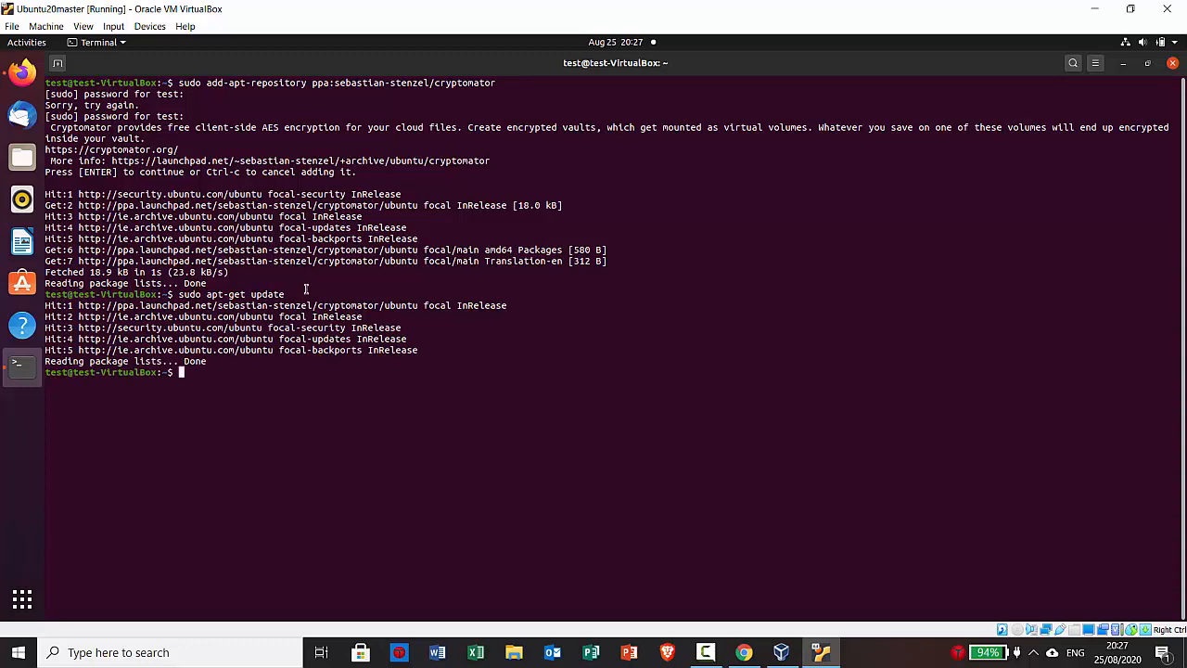
pyautogui.write('sudo apt-get install ')
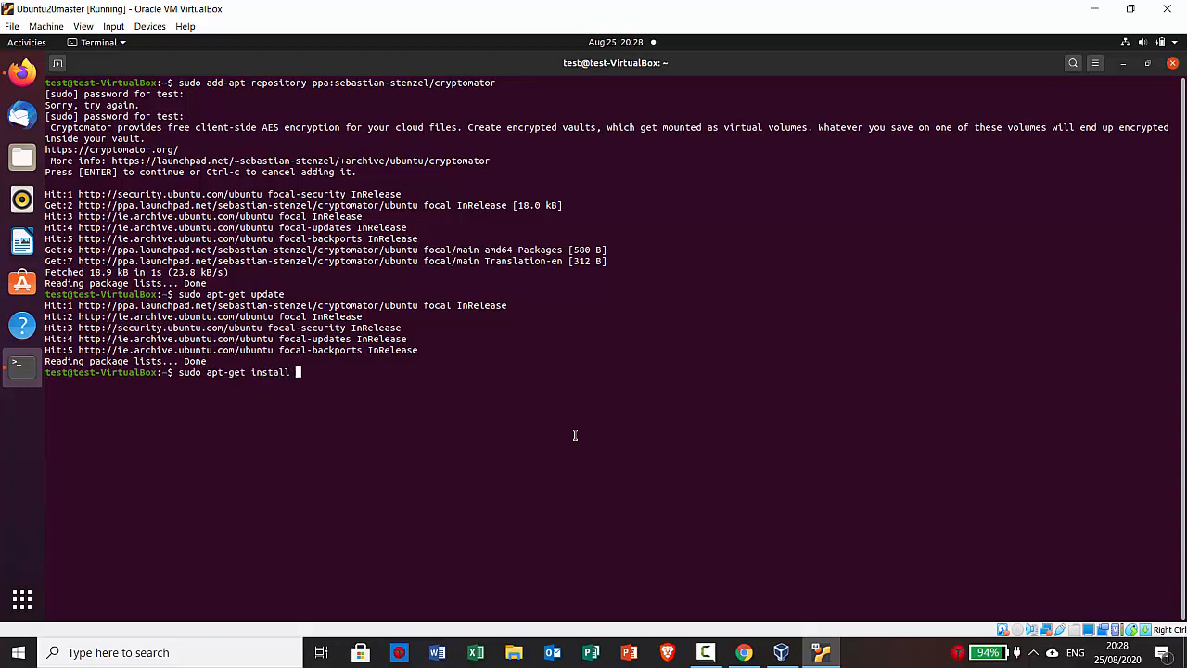
pyautogui.write('cryptomator')
pyautogui.press('Return')
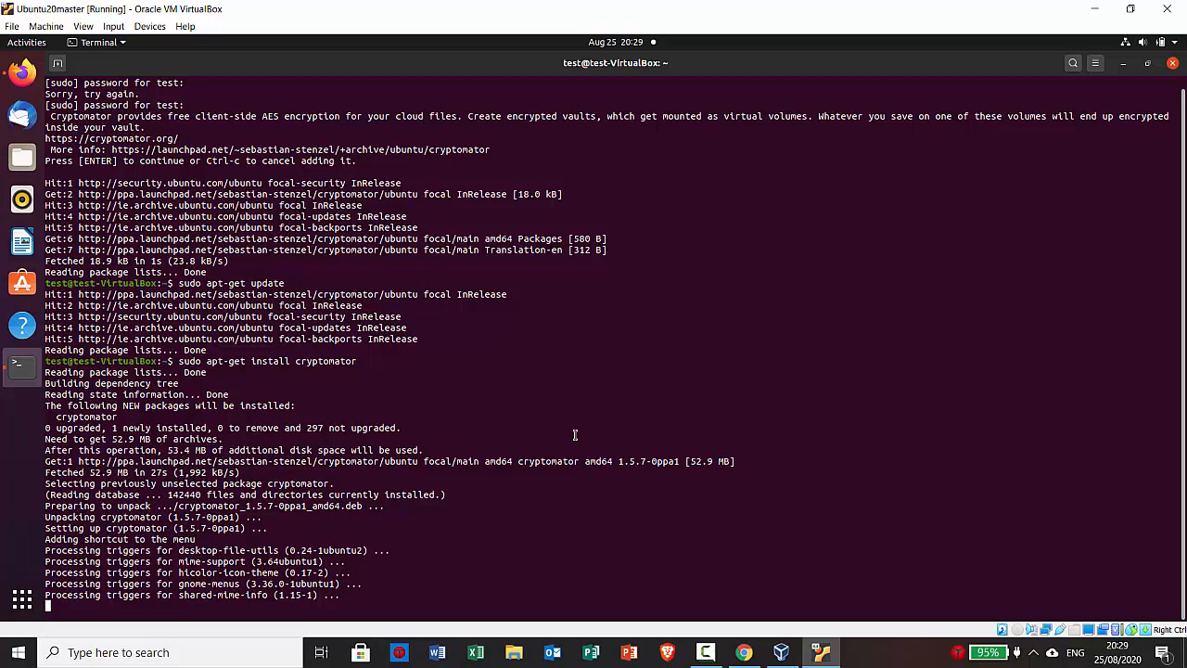
pyautogui.click(20, 601)
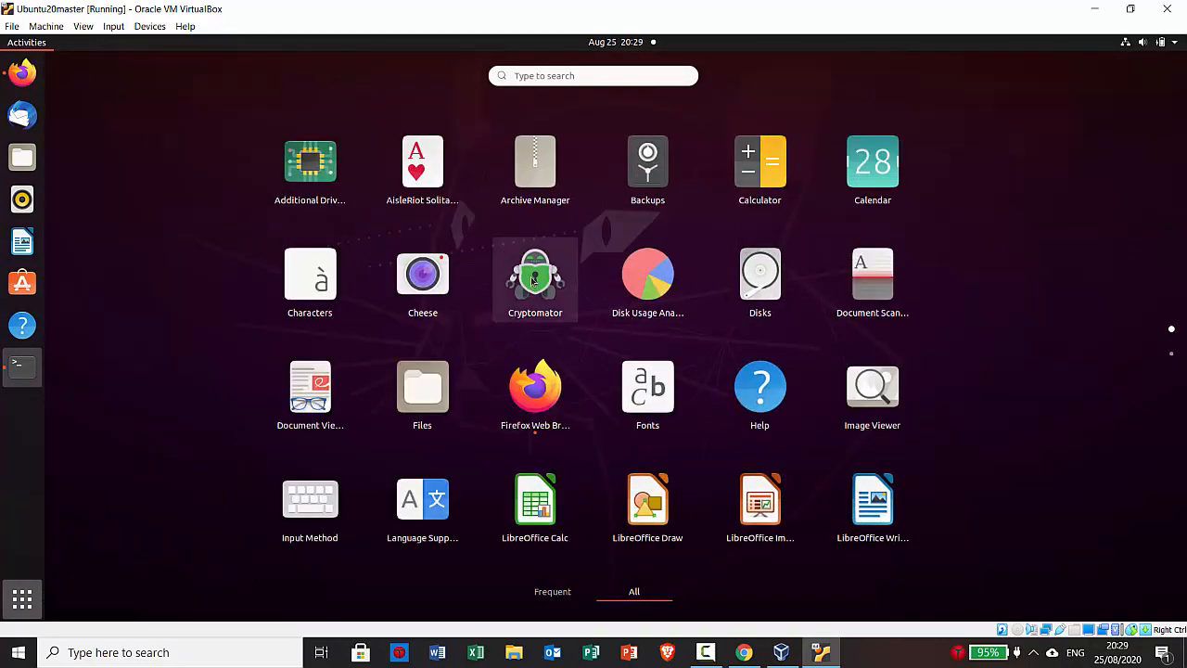
# Add the Cryptomator app to the dock favourites
pyautogui.rightClick(533, 280)
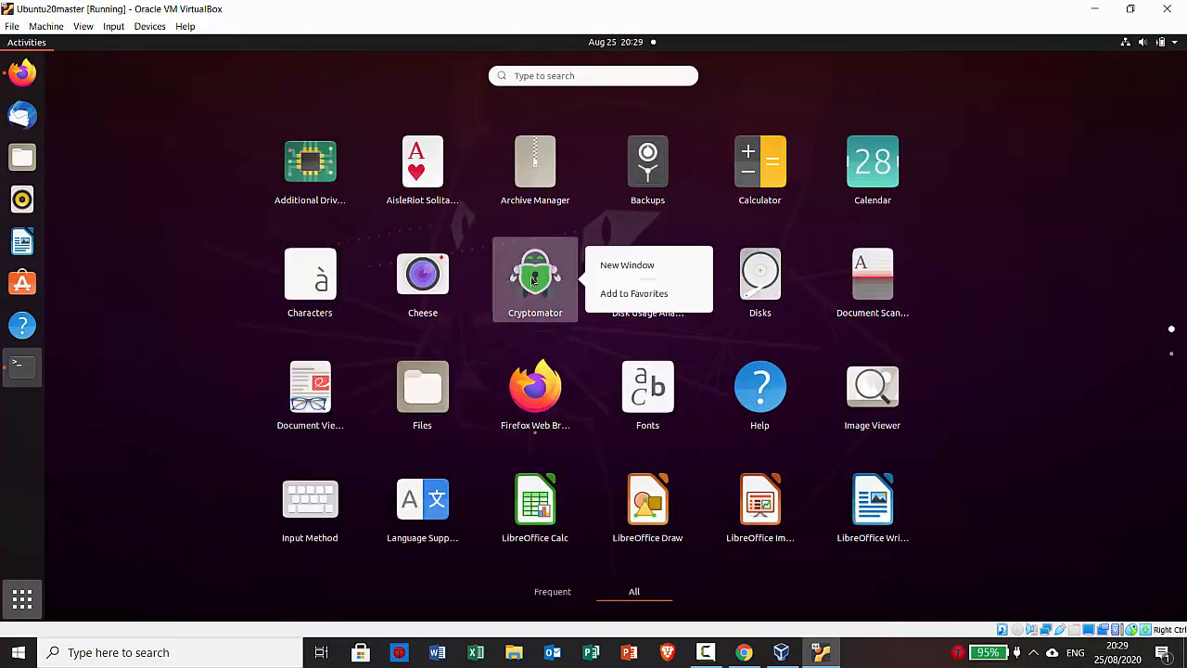
pyautogui.click(601, 294)
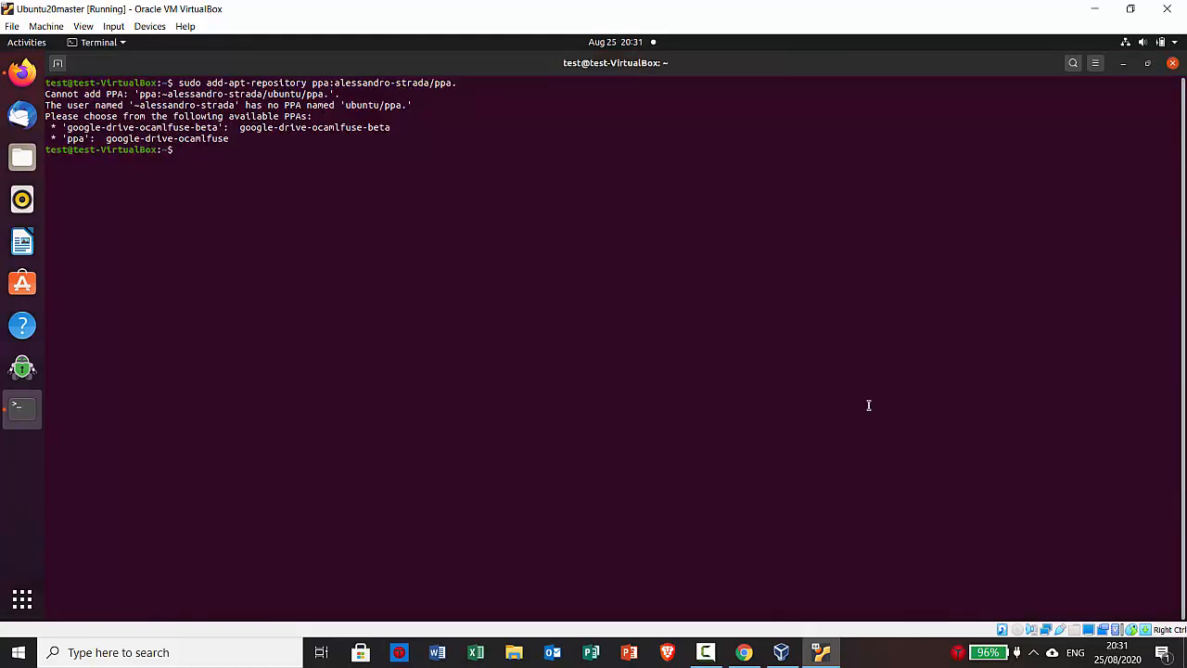
# Correct and rerun the add-apt-repository command to add the google-drive-ocamlfuse PPA
pyautogui.press('Up')
pyautogui.press('BackSpace')
pyautogui.press('Return')
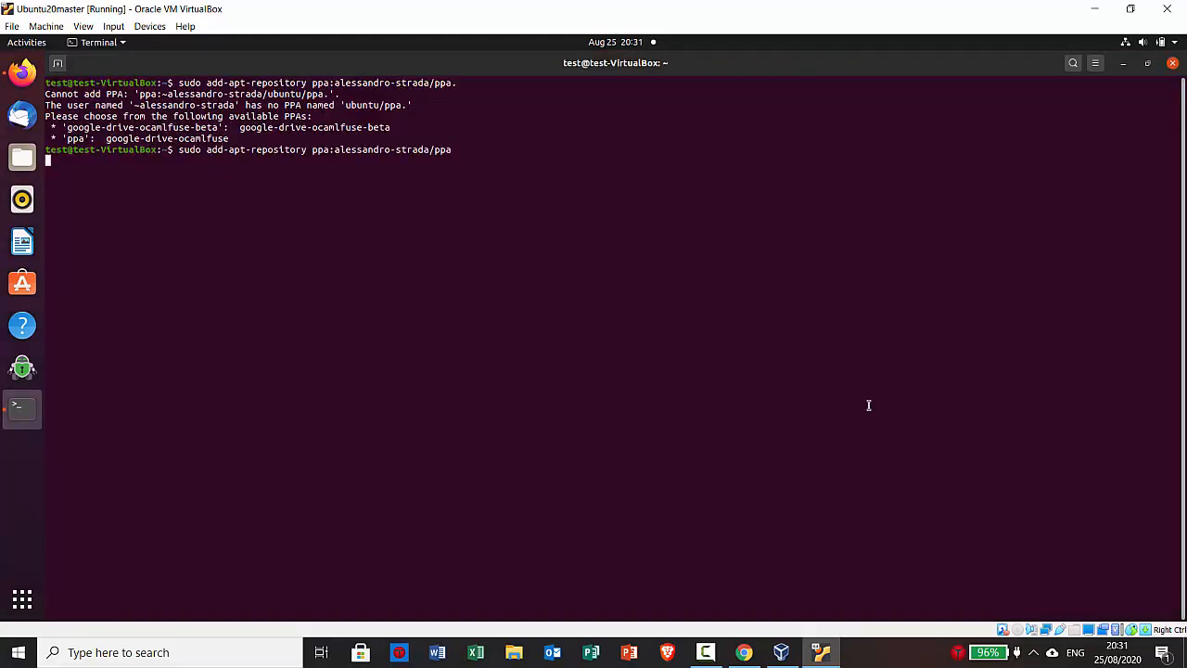
pyautogui.press('Return')
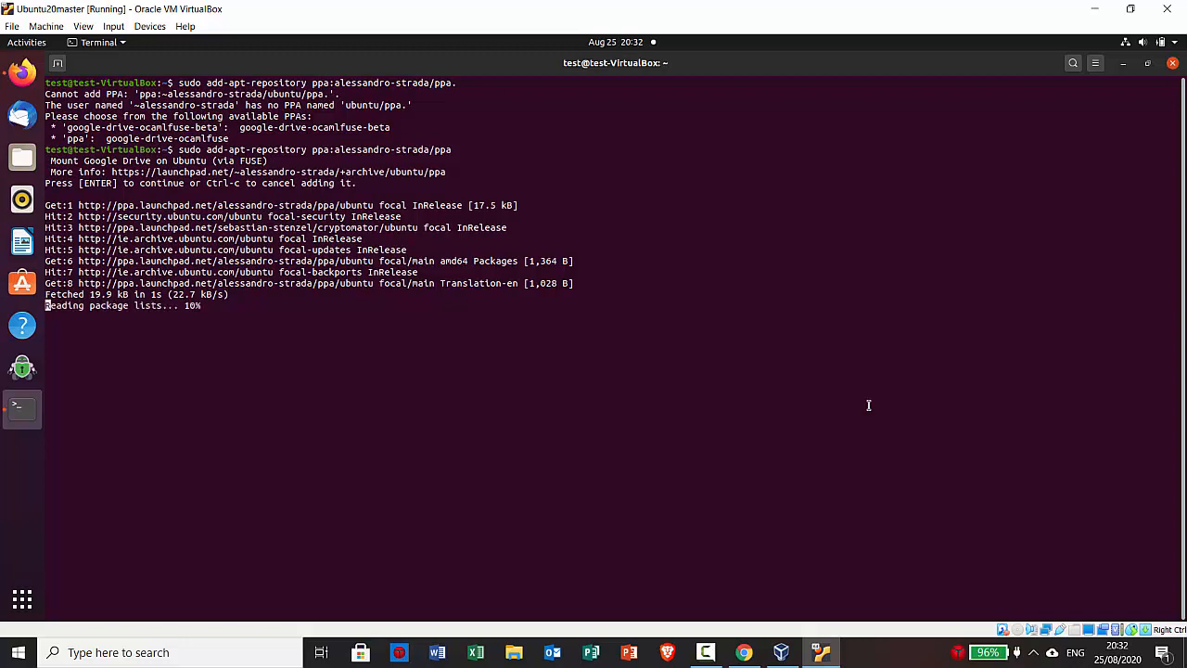
# Run 'sudo apt-get update', then install the google-drive-ocamlfuse package
pyautogui.write('sudo ')
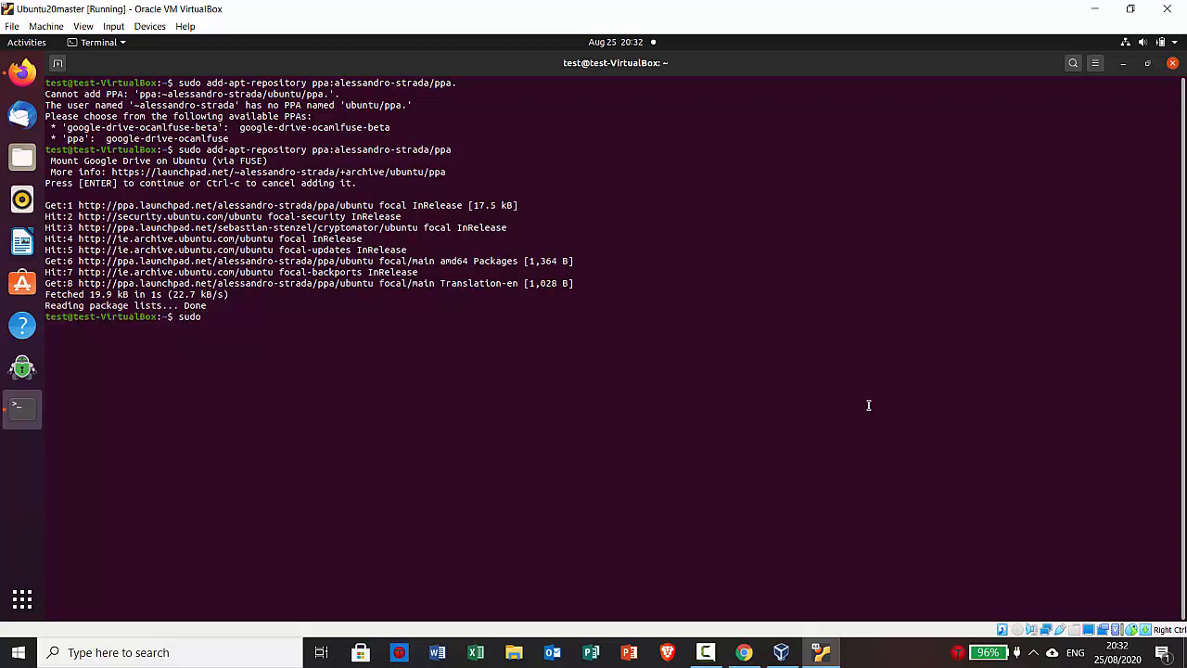
pyautogui.write('apt-get update')
pyautogui.press('Return')
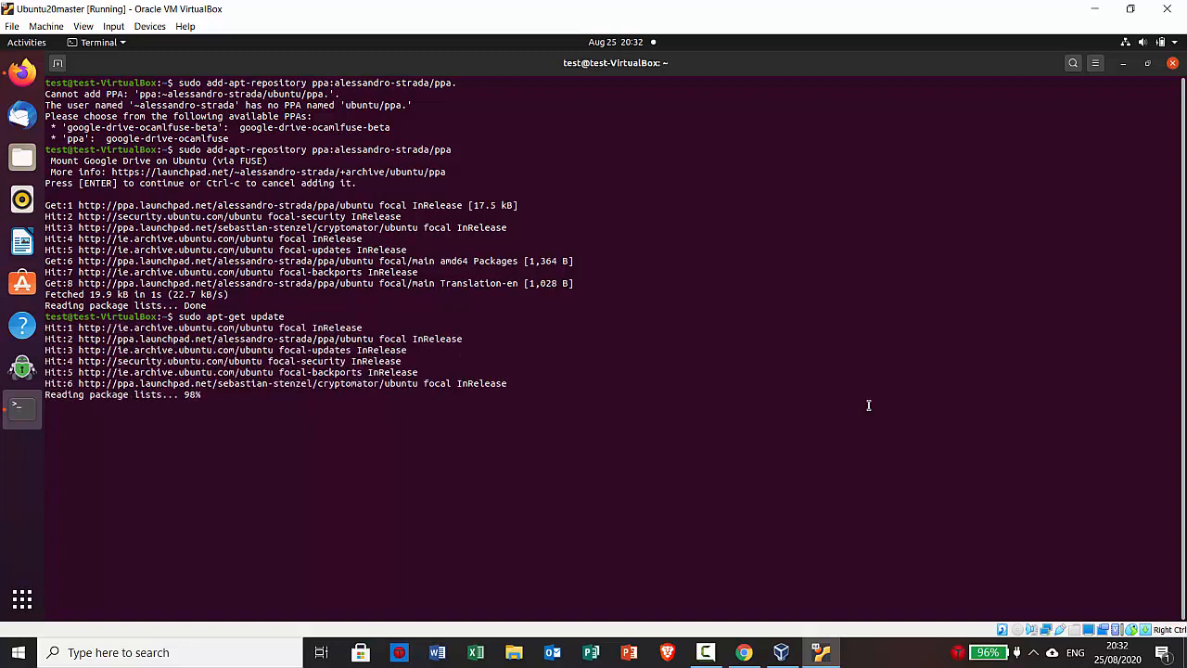
pyautogui.rightClick(869, 406)
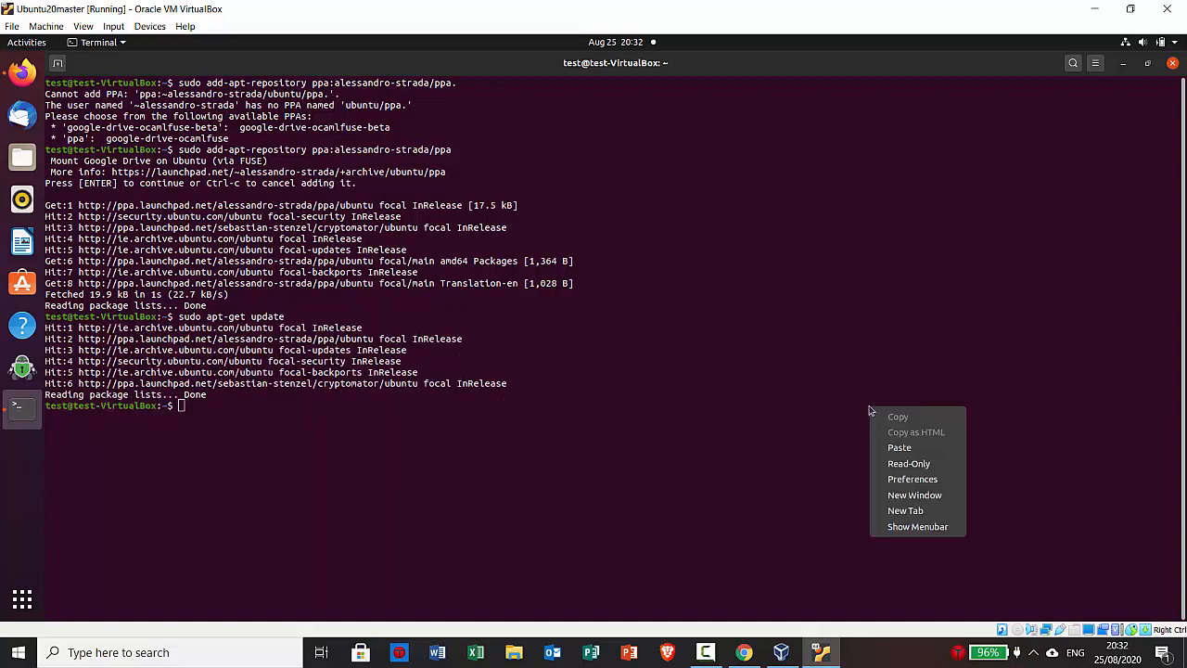
pyautogui.click(898, 448)
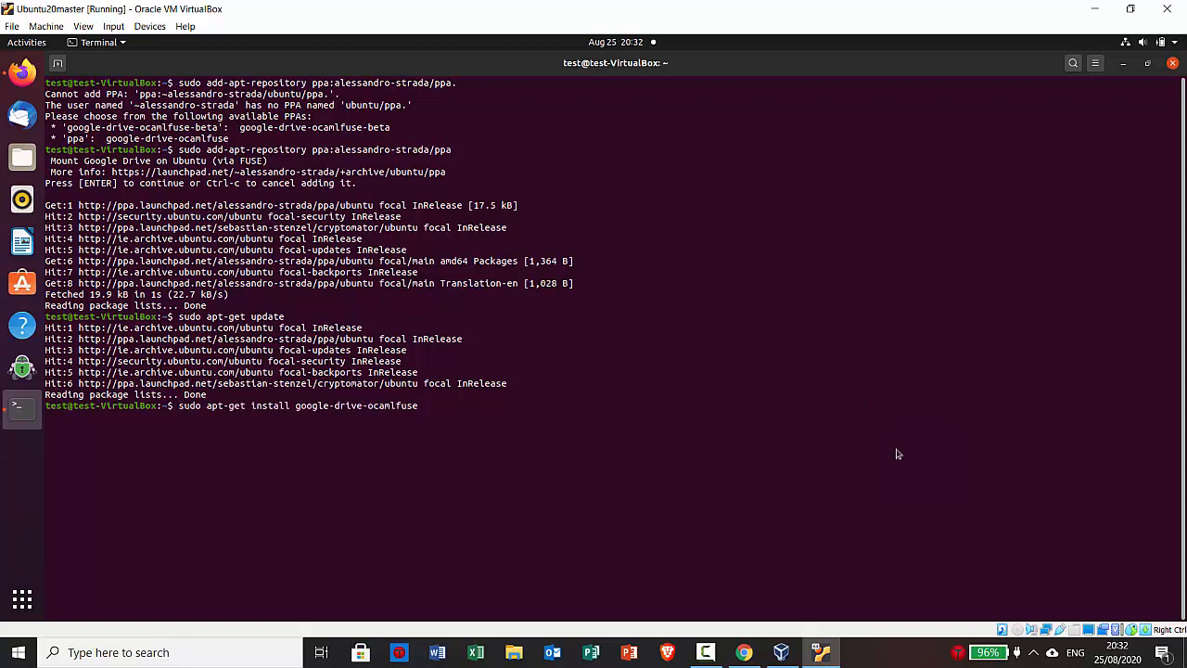
pyautogui.press('Return')
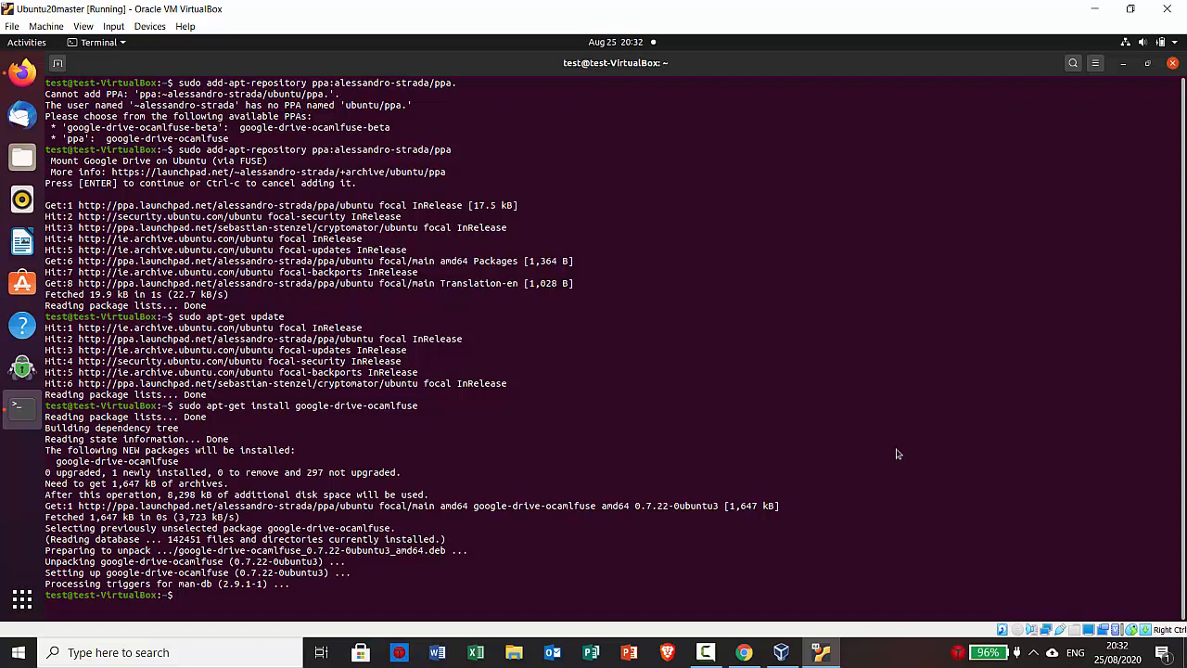
# Check the current directory with pwd, create a google-drive folder, and paste the google-drive-ocamlfuse command
pyautogui.write('pwd')
pyautogui.press('Return')
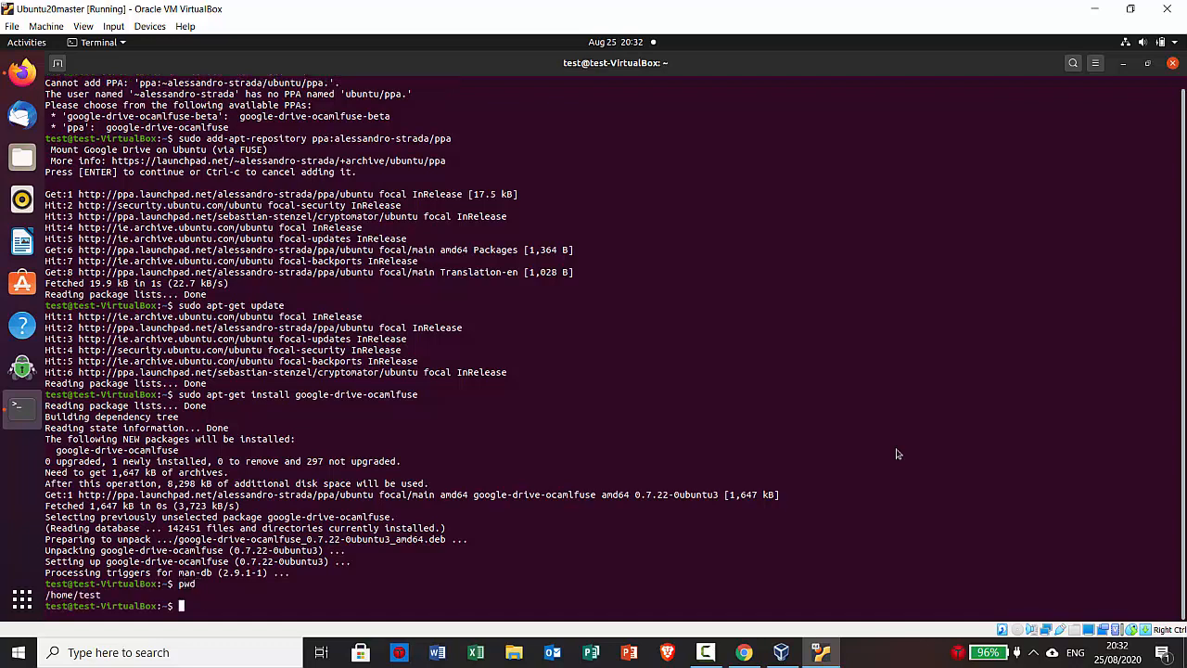
pyautogui.write('mkdir google-dr')
pyautogui.write('ive')
pyautogui.press('Return')
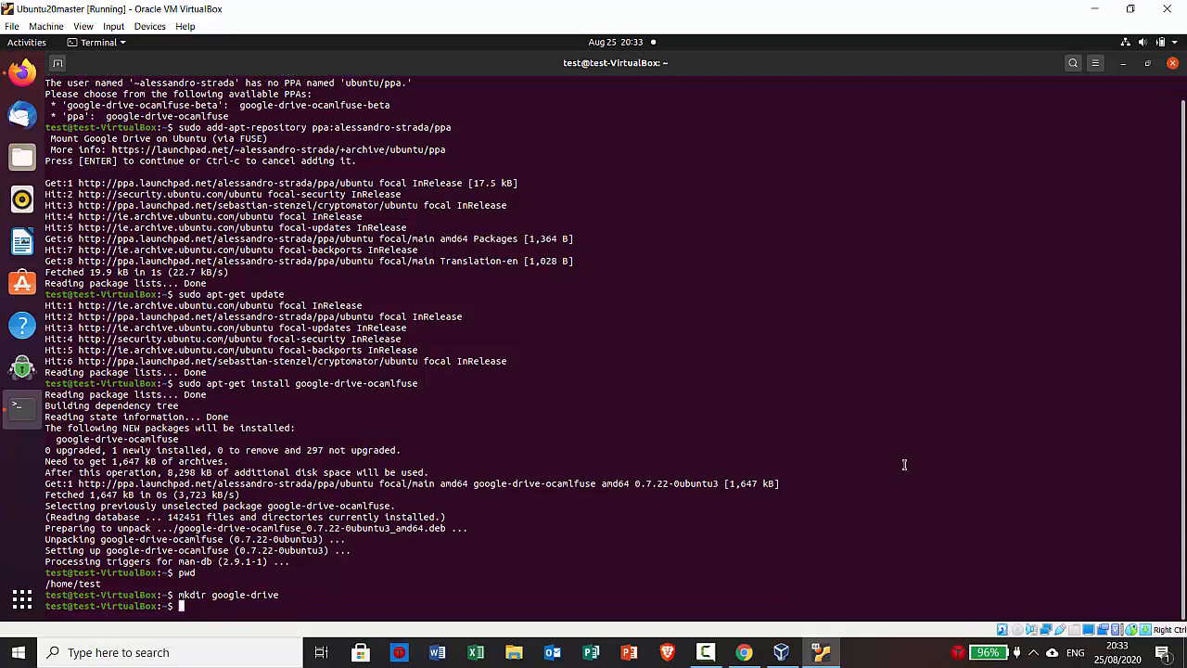
pyautogui.rightClick(775, 462)
pyautogui.click(789, 502)
# Run google-drive-ocamlfuse and sign in to Google with the account e-mail and password
pyautogui.press('Return')
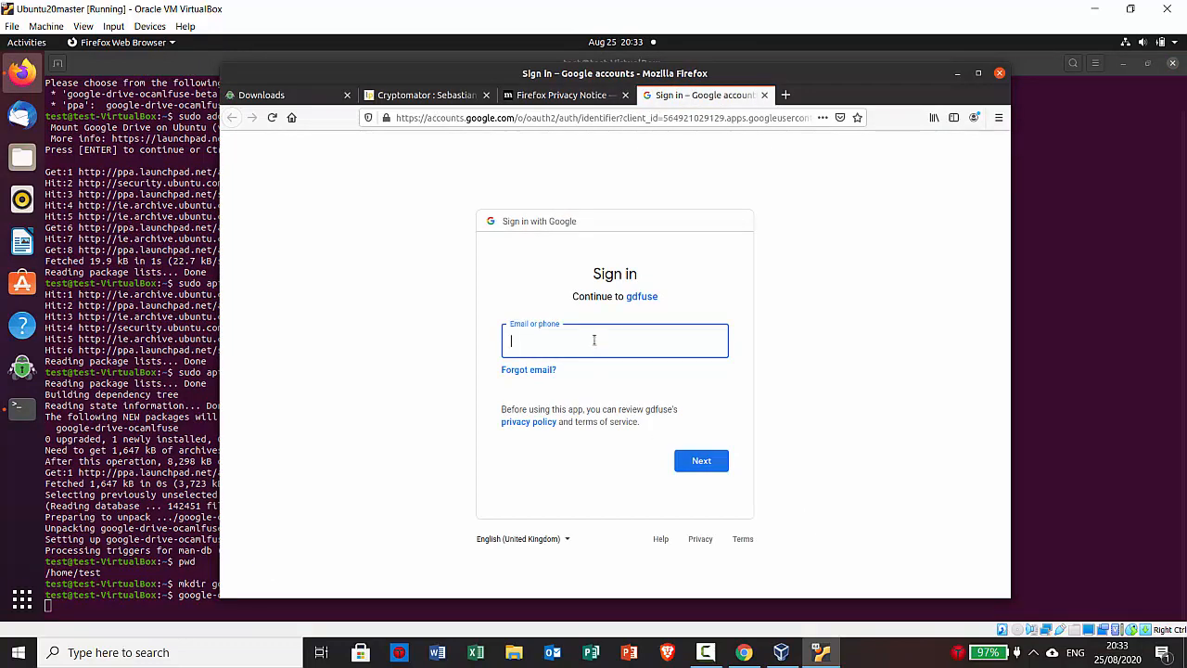
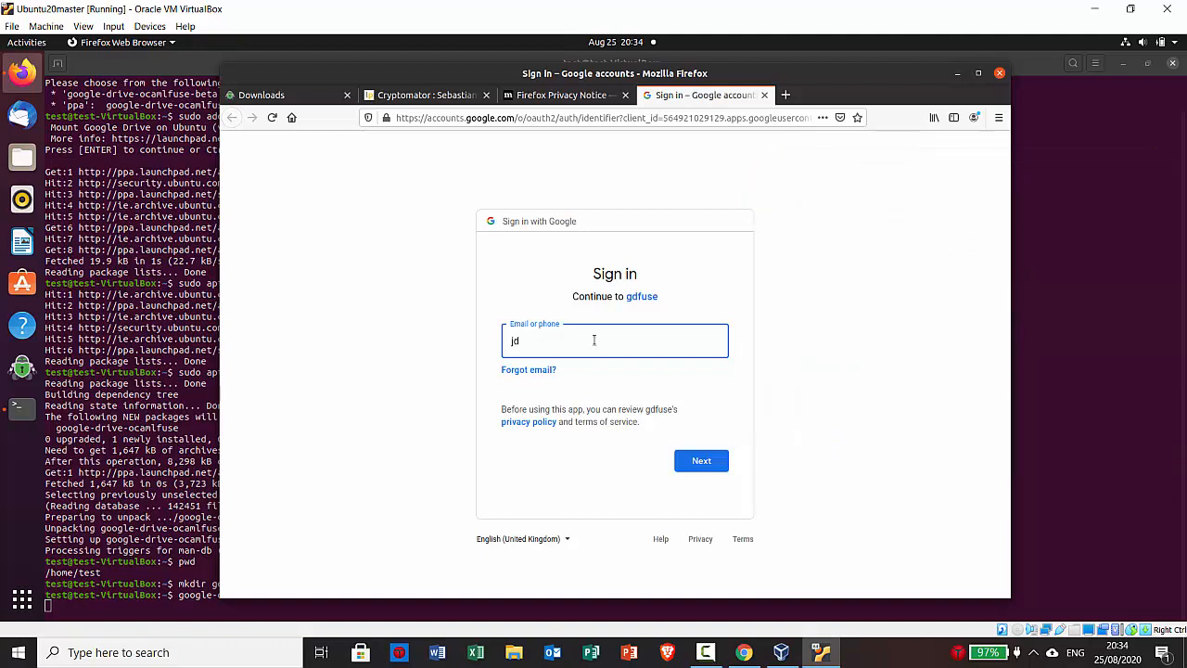
pyautogui.press('Return')
pyautogui.write('•••••••••••')
pyautogui.press('Return')
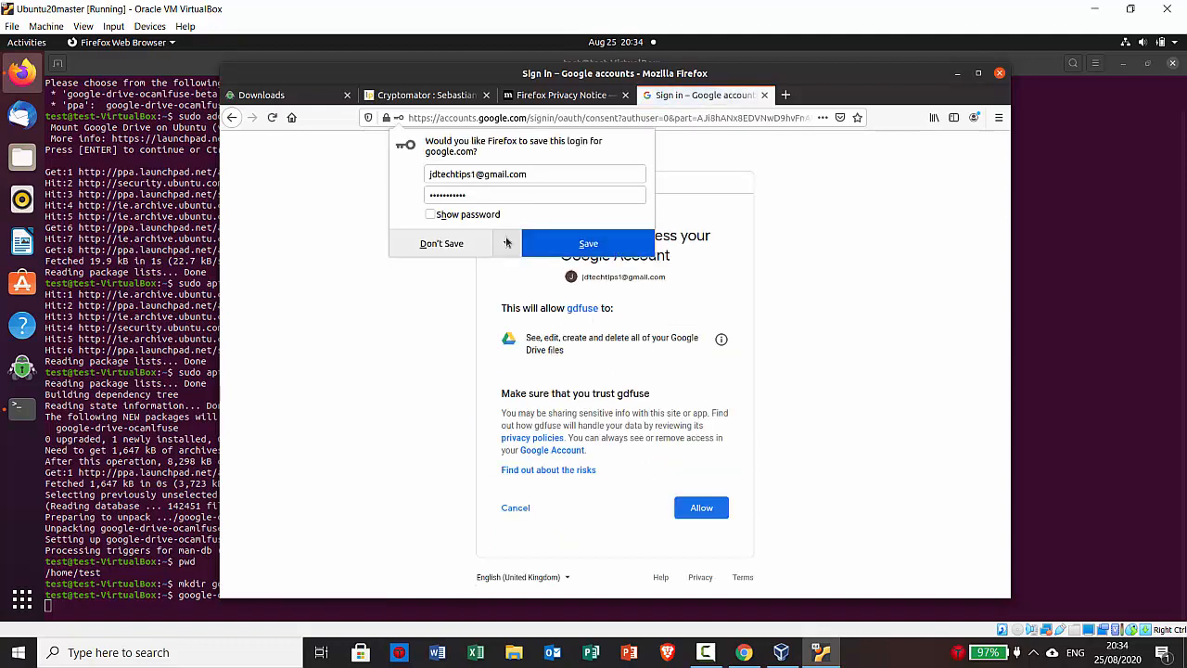
# Allow gdfuse access to Google Drive and confirm the terminal reports the access token retrieved
pyautogui.click(449, 243)
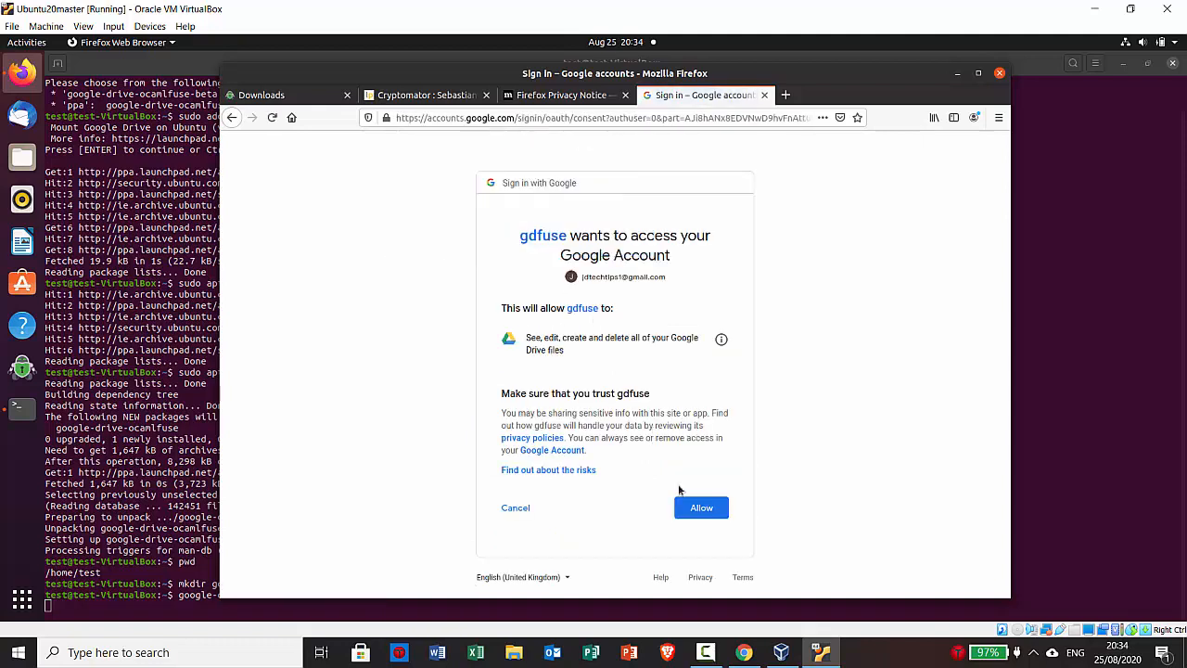
pyautogui.click(701, 510)
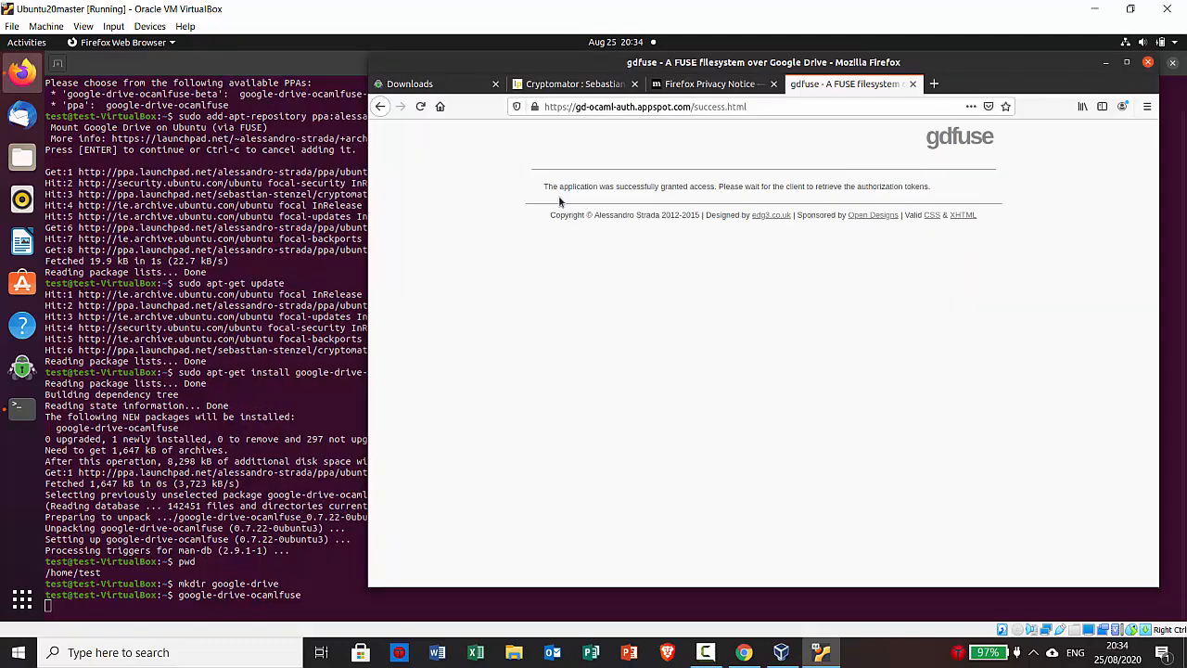
pyautogui.moveTo(545, 186); pyautogui.dragTo(726, 196)
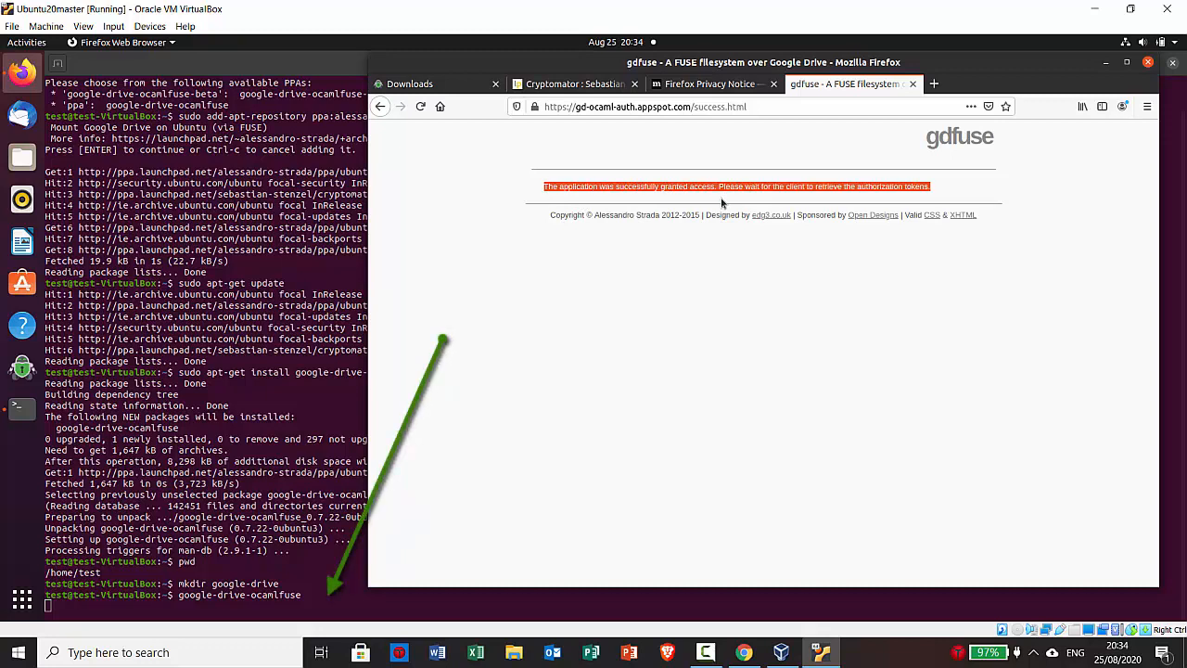
pyautogui.click(723, 202)
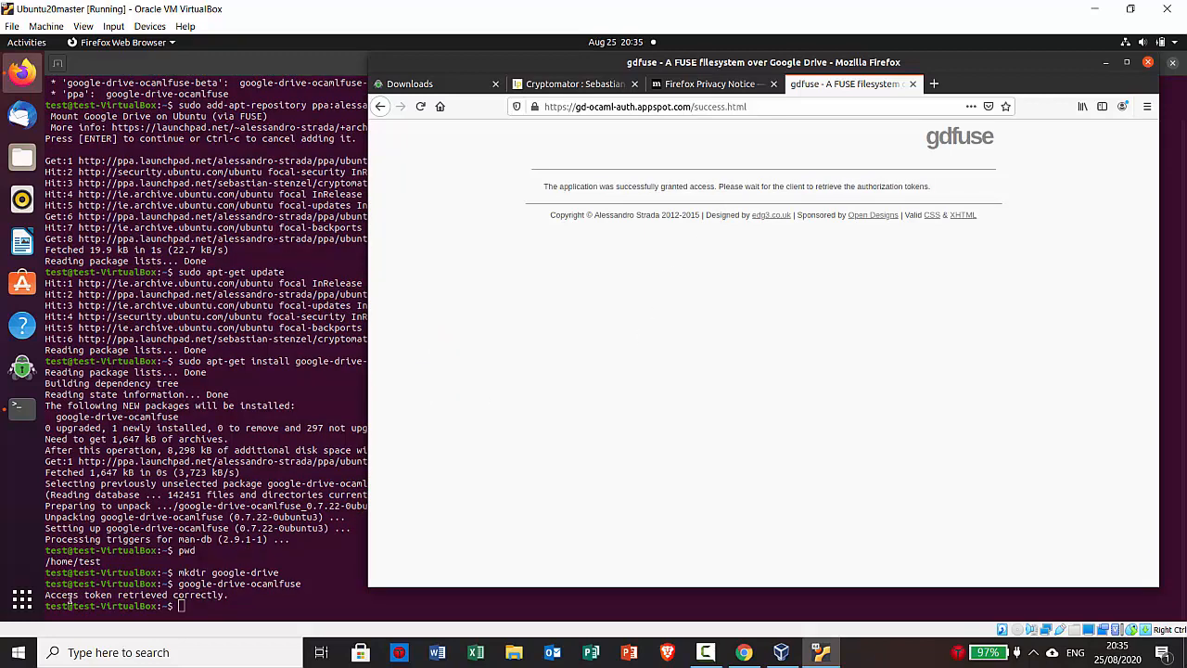
pyautogui.moveTo(44, 595); pyautogui.dragTo(227, 594)
# List the google-drive folder's contents, then go back and list the home folder
pyautogui.click(232, 592)
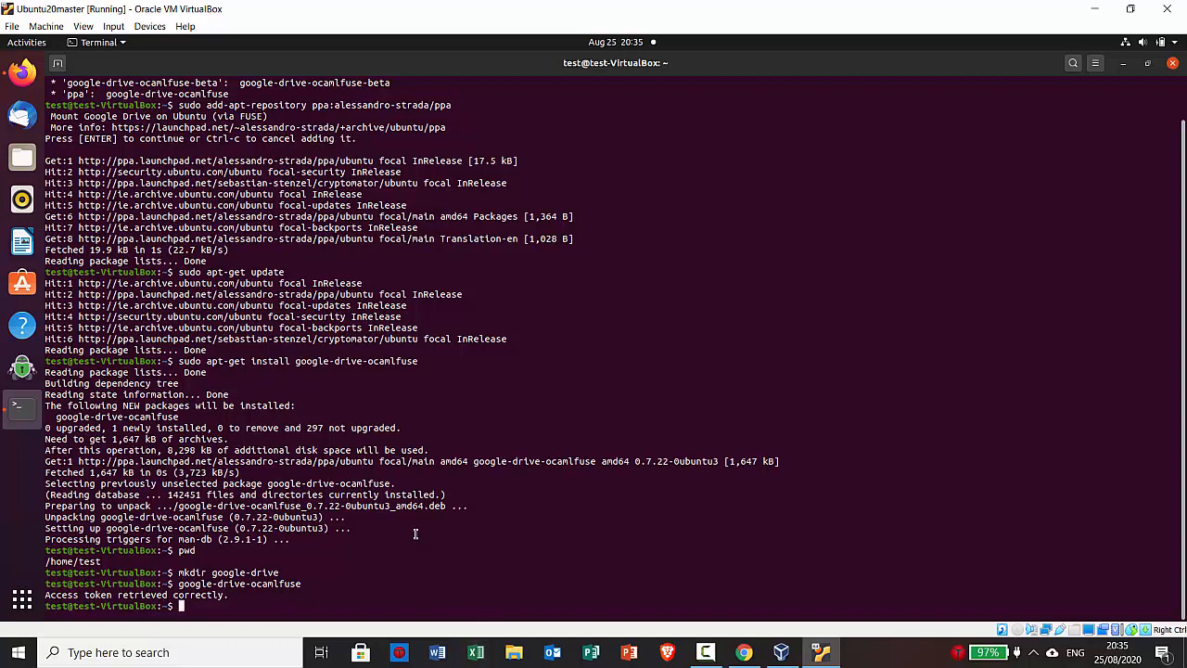
pyautogui.write('cd go')
pyautogui.press('Tab')
pyautogui.press('Return')
pyautogui.write('ls')
pyautogui.press('Return')
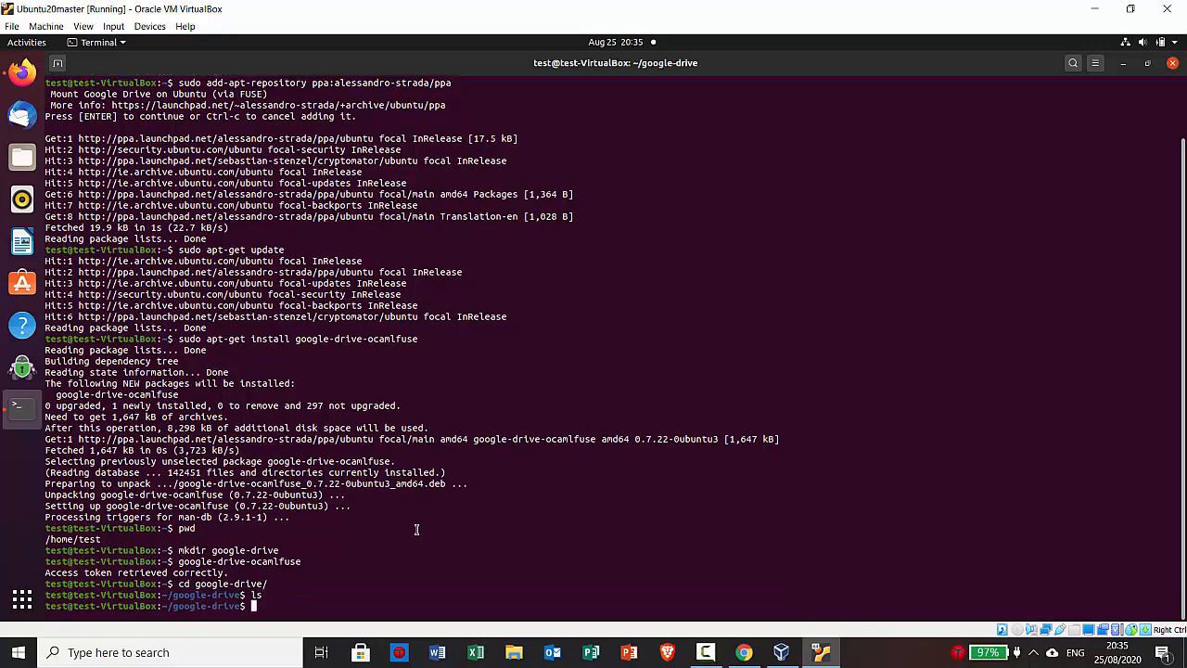
pyautogui.write('cd ..')
pyautogui.press('Return')
pyautogui.write('ls')
pyautogui.press('Return')
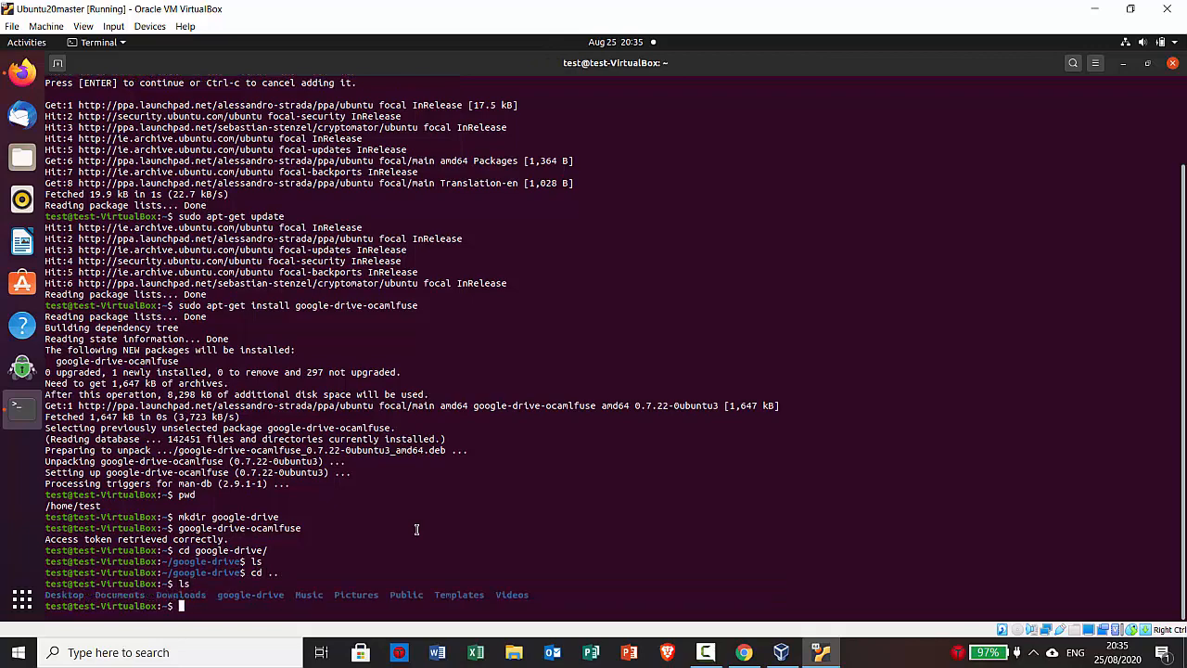
# Confirm the google-drive folder is still empty and return to the home folder
pyautogui.write('cd google-drive/')
pyautogui.press('Return')
pyautogui.write('ls')
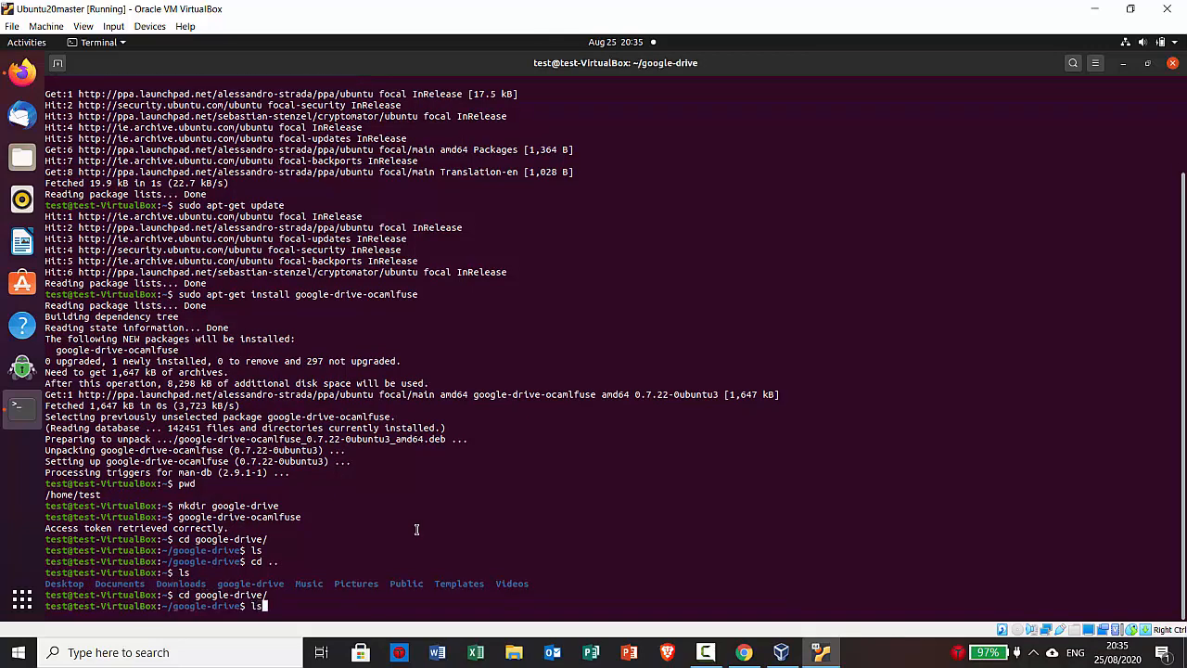
pyautogui.press('Return')
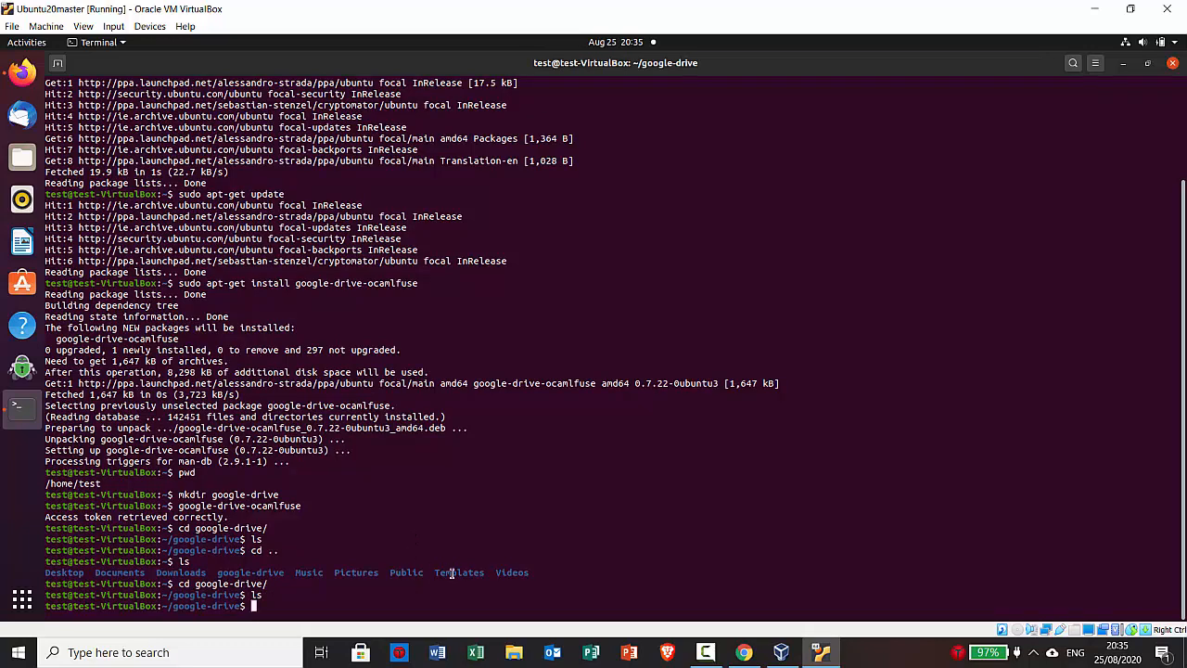
pyautogui.write('cd ..')
pyautogui.press('Return')
# Mount Google Drive at ~/google-drive and list it, showing test123 and testgooglevault
pyautogui.rightClick(856, 489)
pyautogui.click(883, 528)
pyautogui.press('Return')
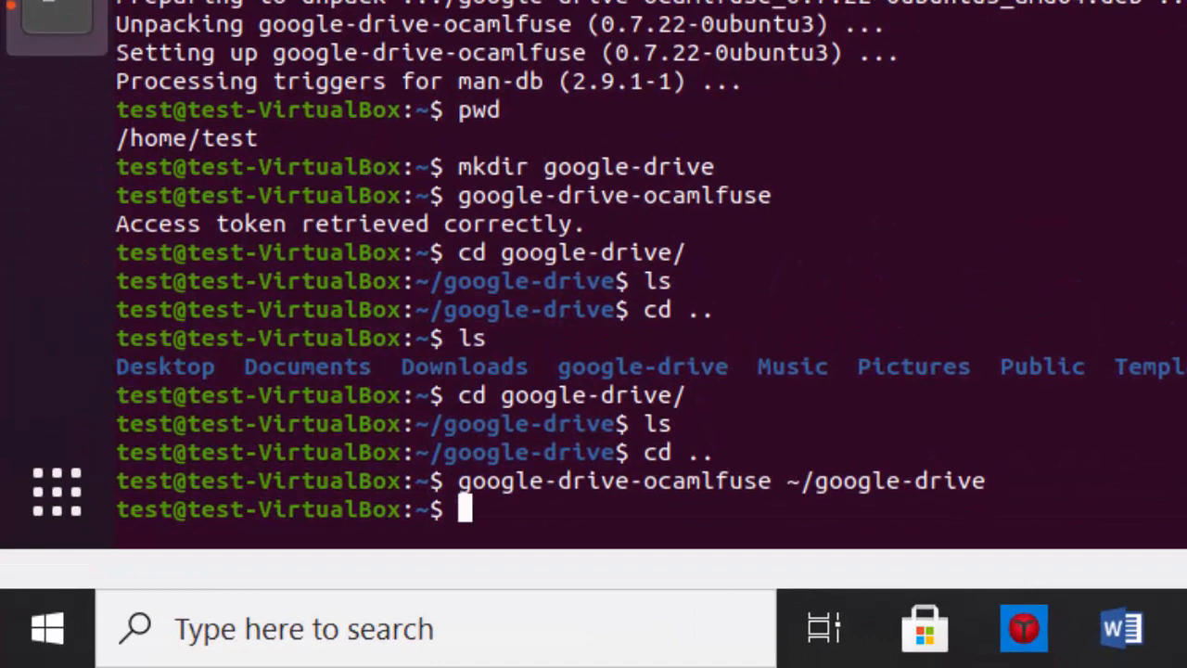
pyautogui.write('cd g')
pyautogui.press('Tab')
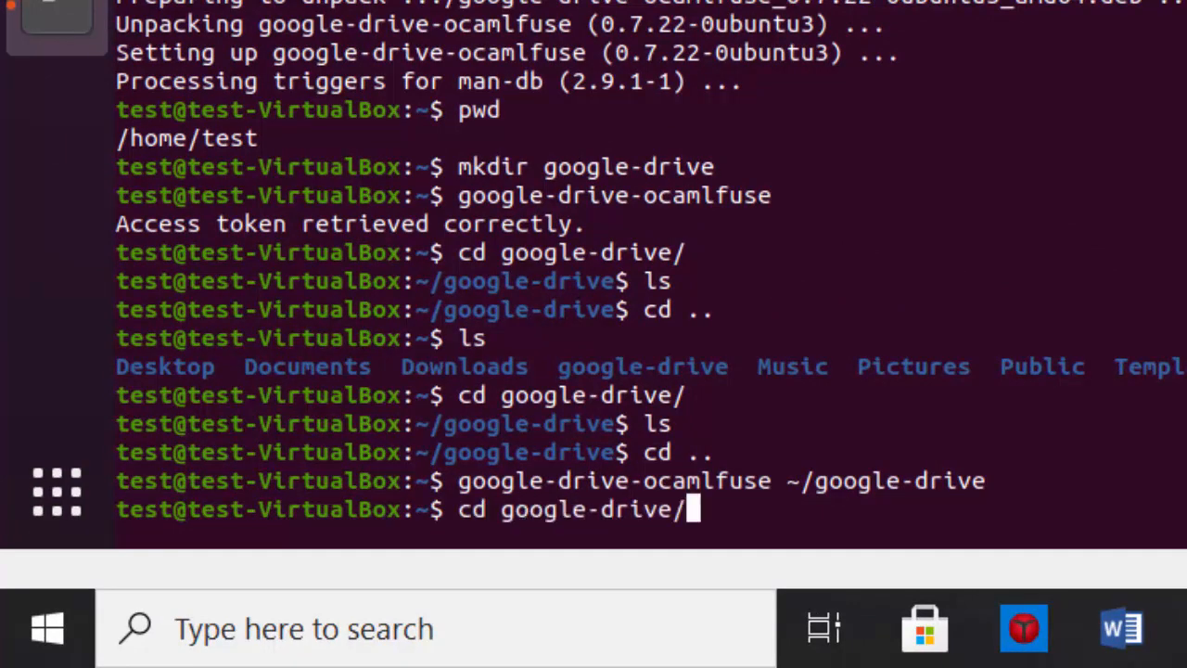
pyautogui.press('Return')
pyautogui.write('ls')
pyautogui.press('Return')
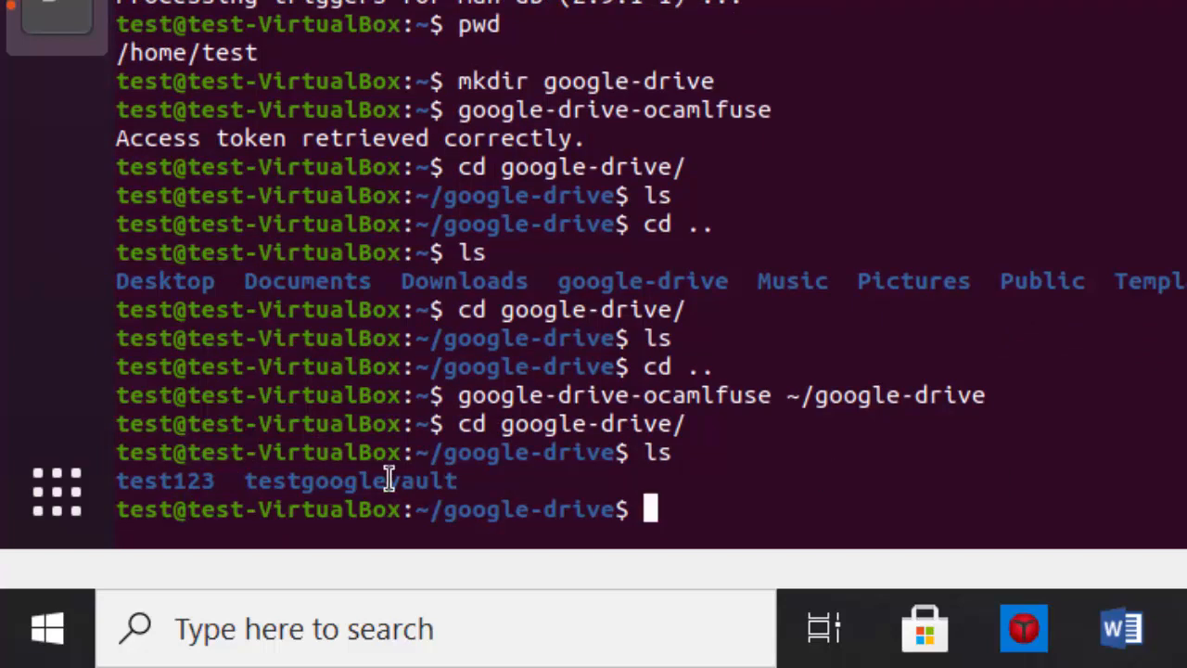
pyautogui.moveTo(458, 480)
pyautogui.mouseDown()
pyautogui.moveTo(238, 479)
pyautogui.moveTo(463, 485)
pyautogui.mouseUp()
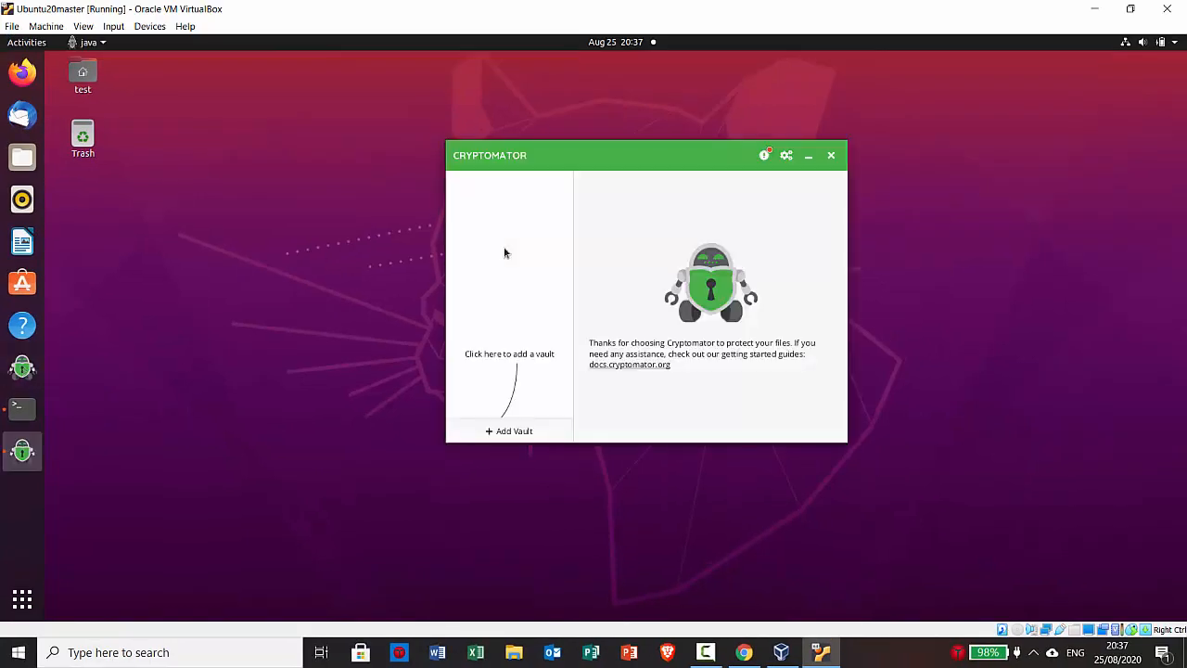
# Add the existing vault from google-drive/testgooglevault using its masterkey.cryptomator file
pyautogui.click(506, 432)
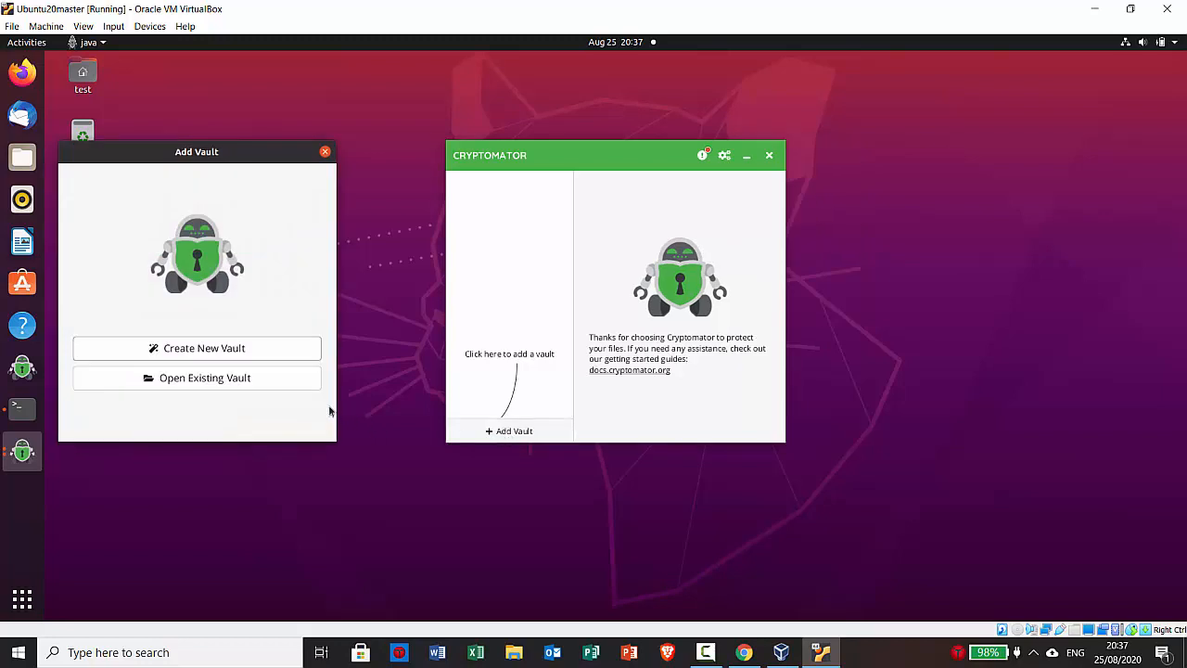
pyautogui.click(287, 382)
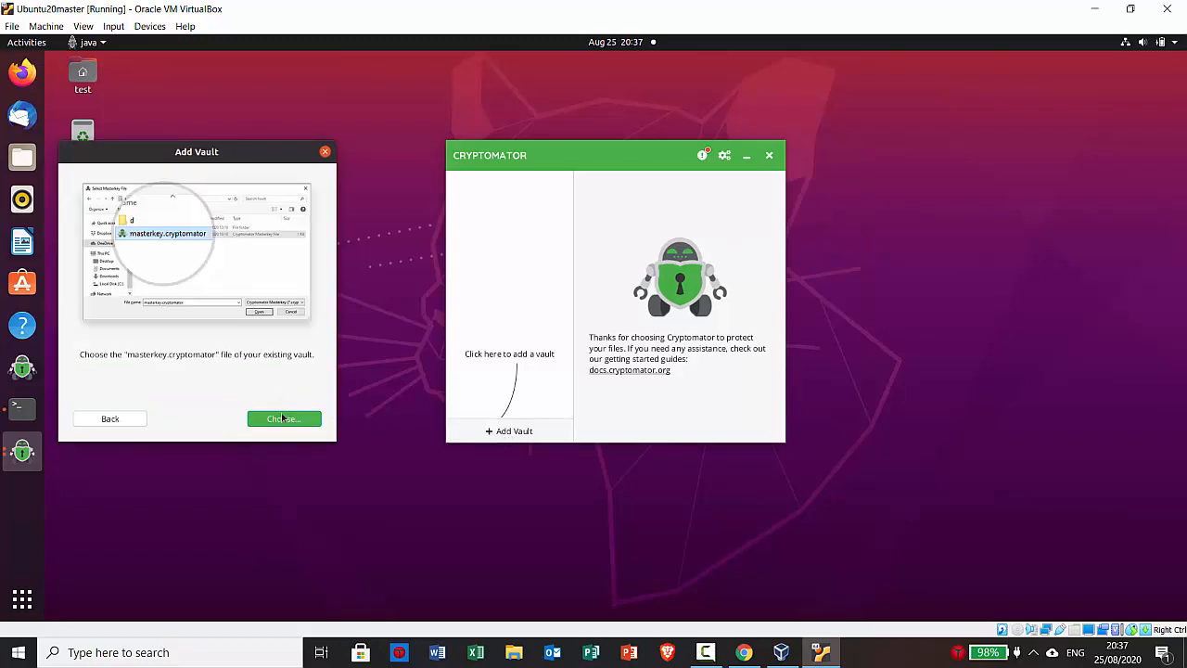
pyautogui.click(284, 423)
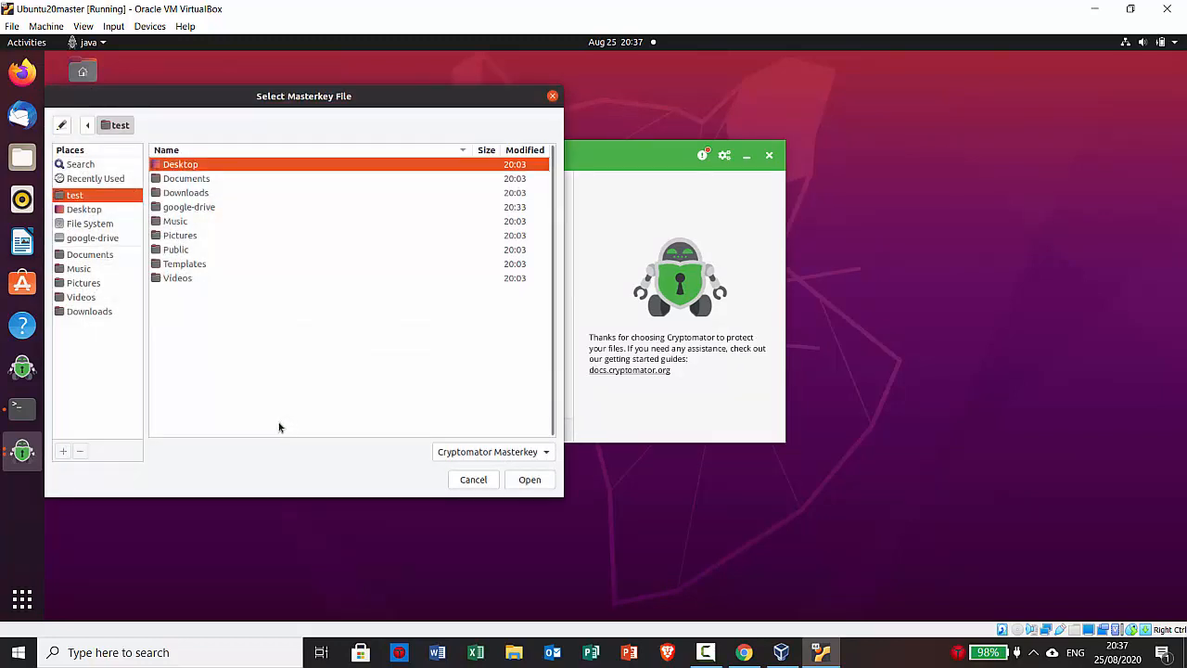
pyautogui.click(109, 240)
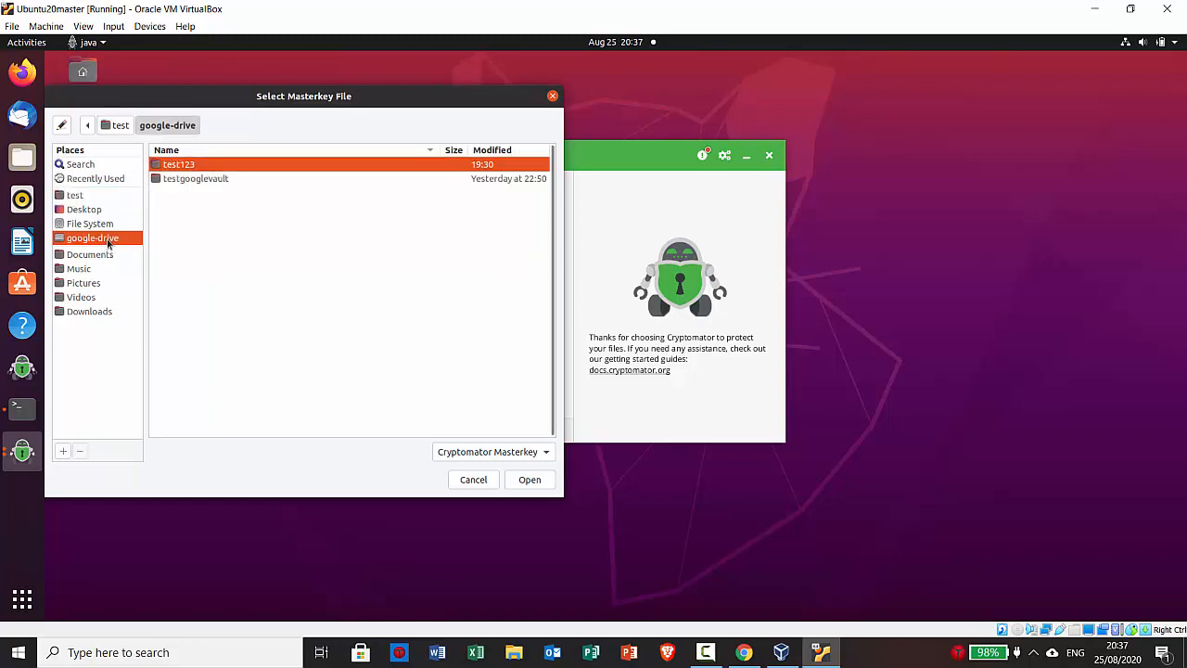
pyautogui.doubleClick(181, 181)
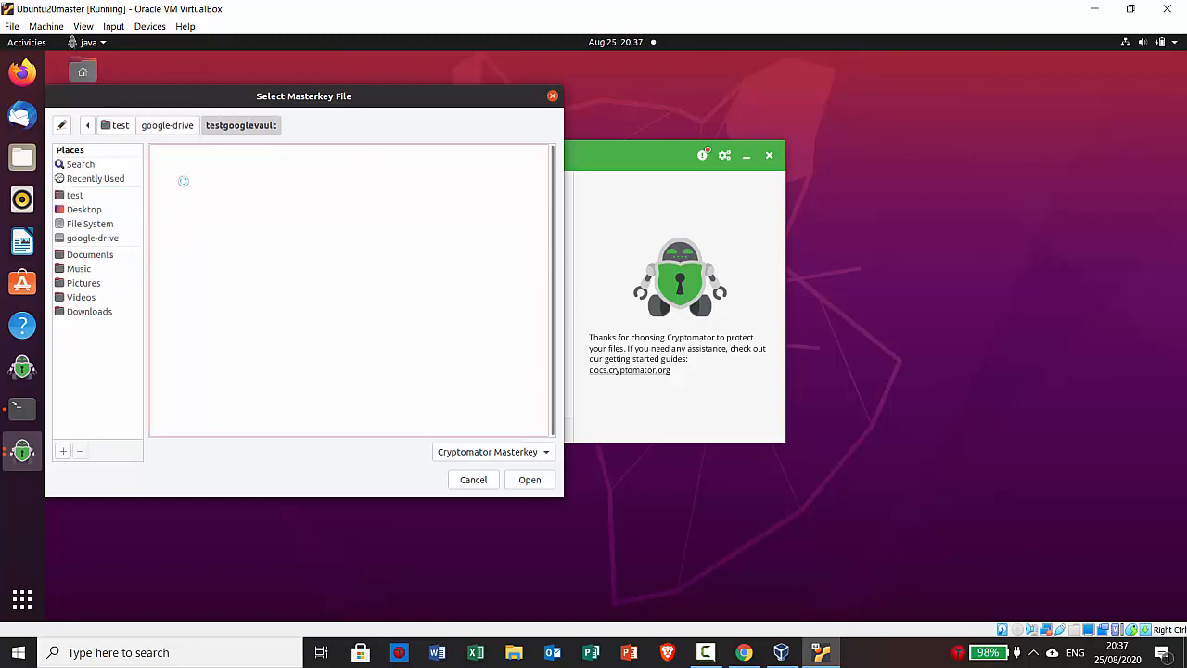
pyautogui.click(183, 181)
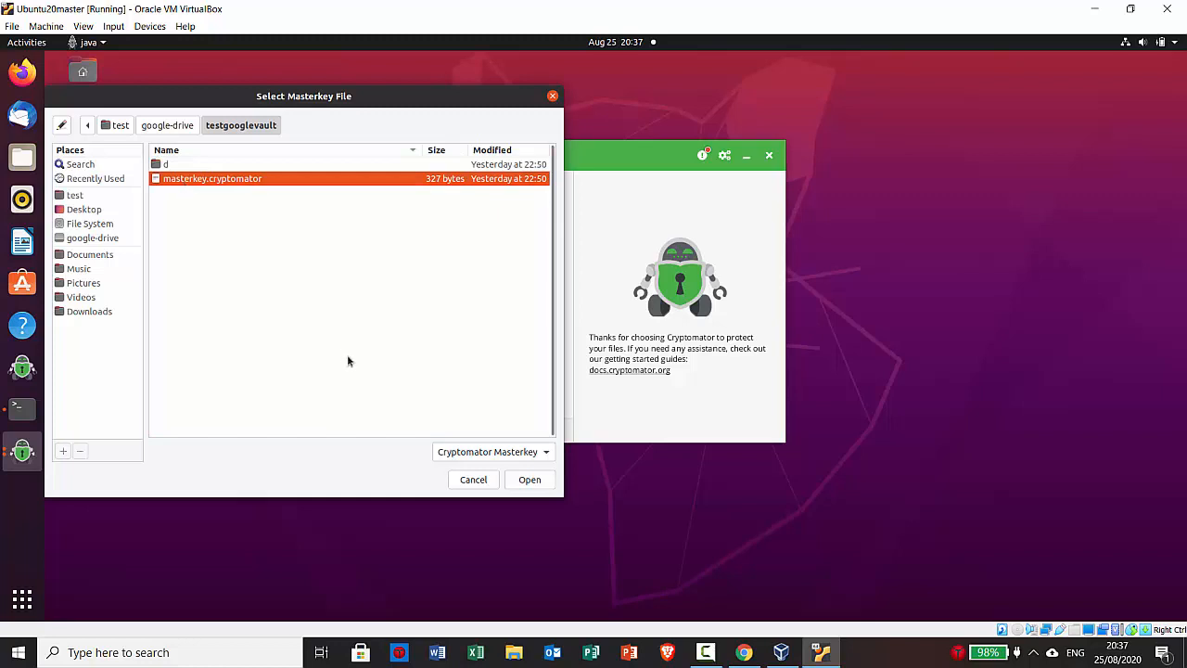
pyautogui.click(527, 480)
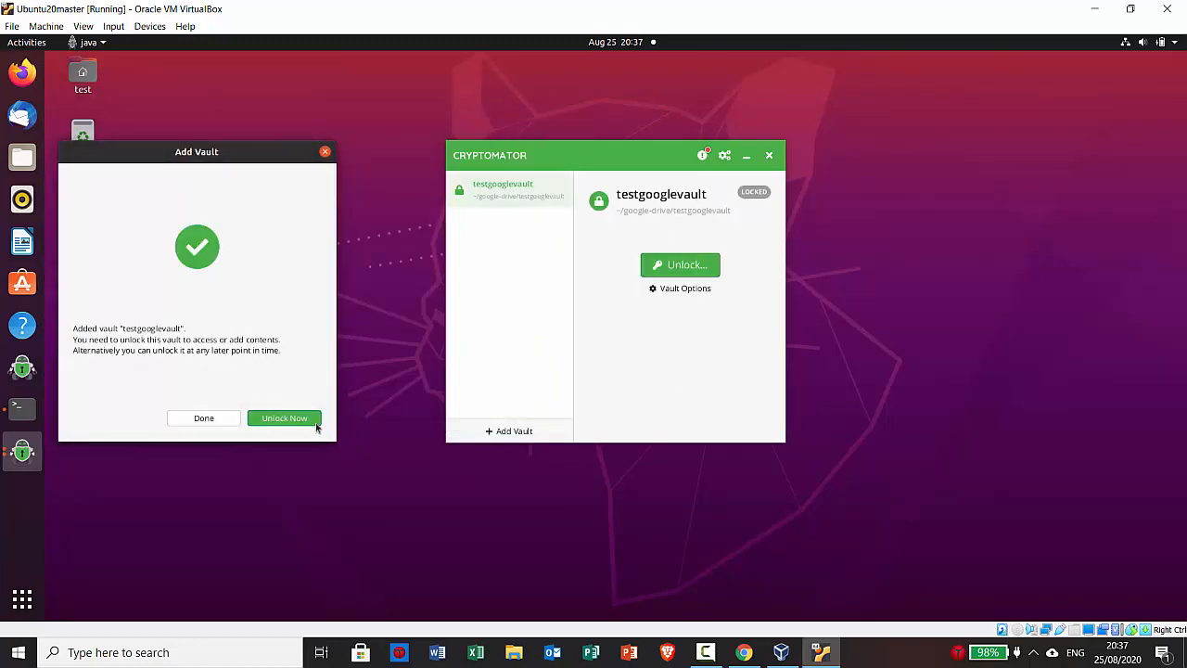
# Unlock the newly added testgooglevault by entering the vault password
pyautogui.click(303, 420)
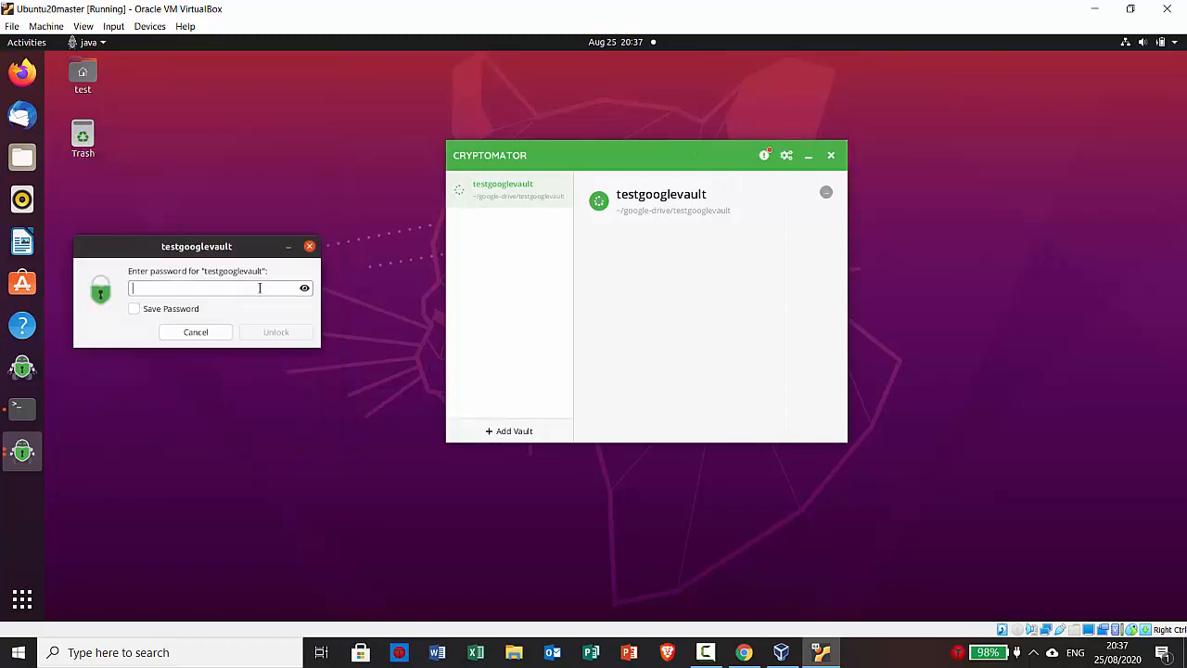
pyautogui.press('capslock')
pyautogui.write('•')
pyautogui.press('capslock')
pyautogui.write('•••••••••')
pyautogui.press('Return')
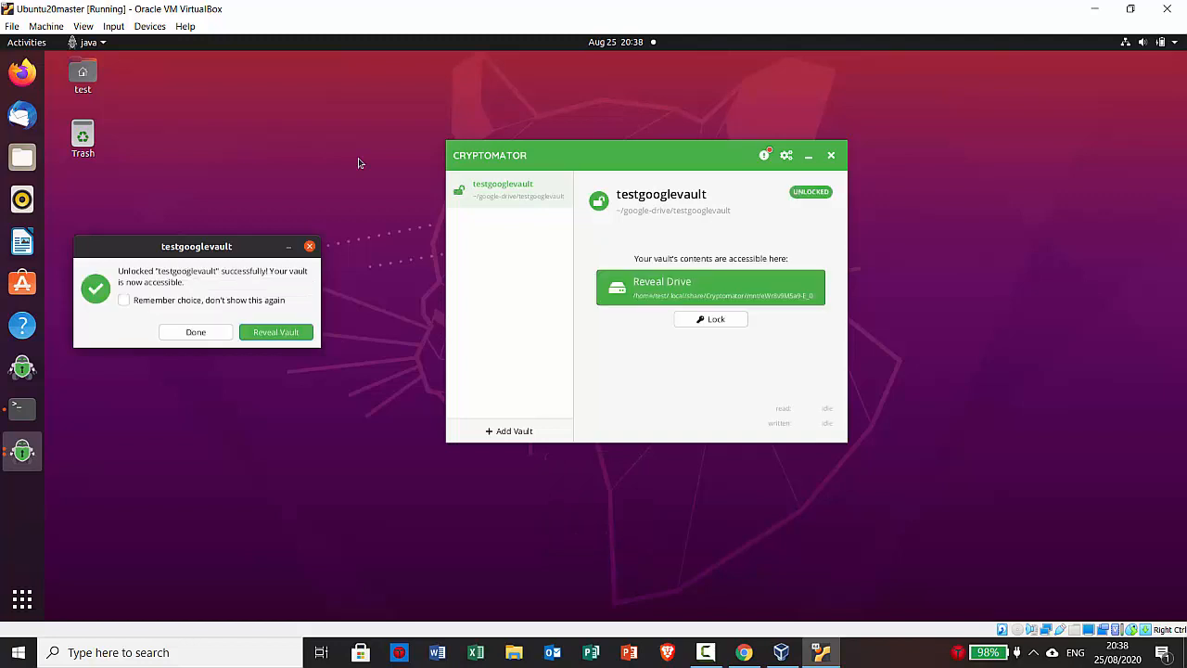
# Reveal the unlocked vault's drive and view test2.txt, then close it
pyautogui.click(661, 289)
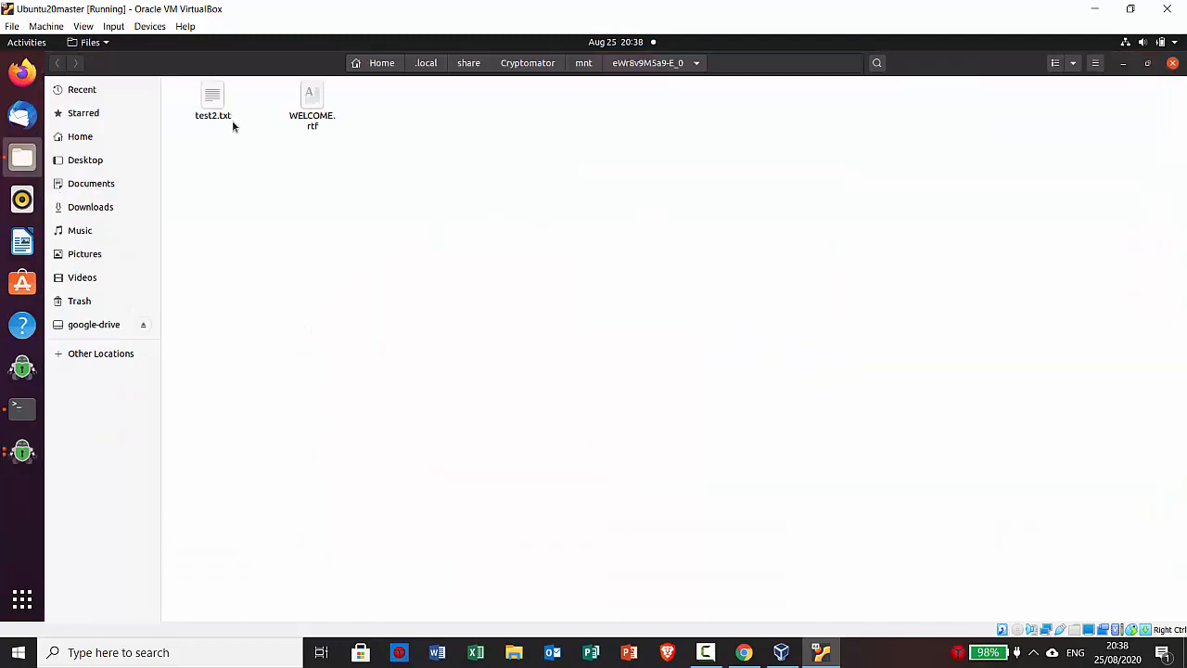
pyautogui.doubleClick(214, 102)
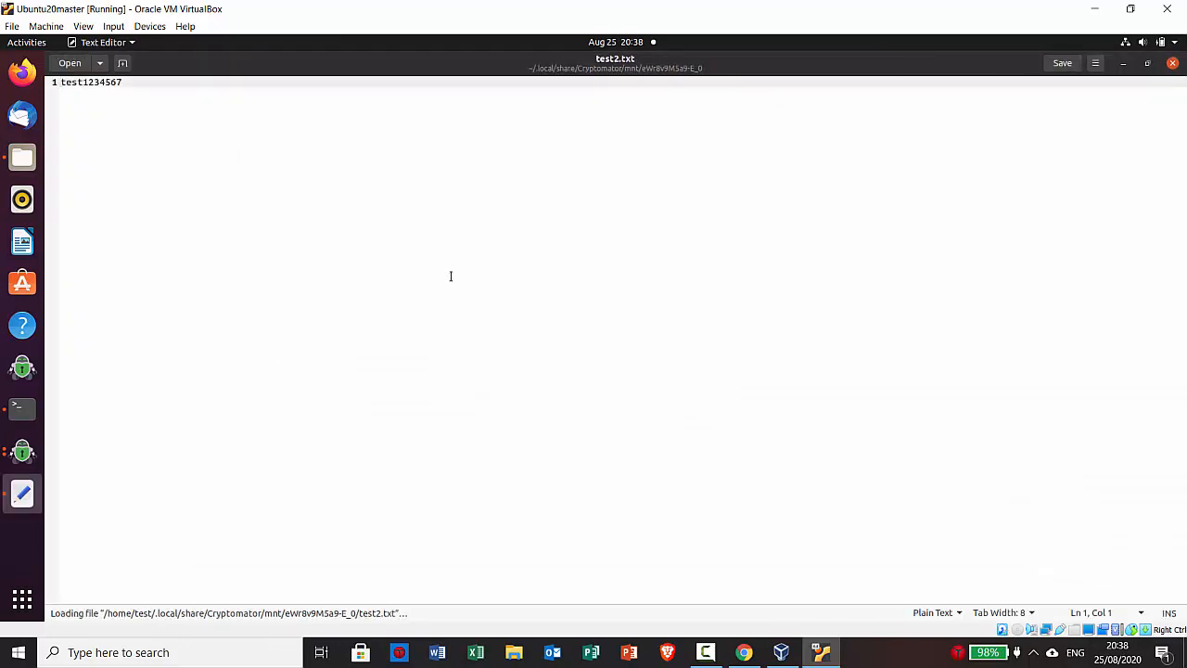
pyautogui.click(1172, 62)
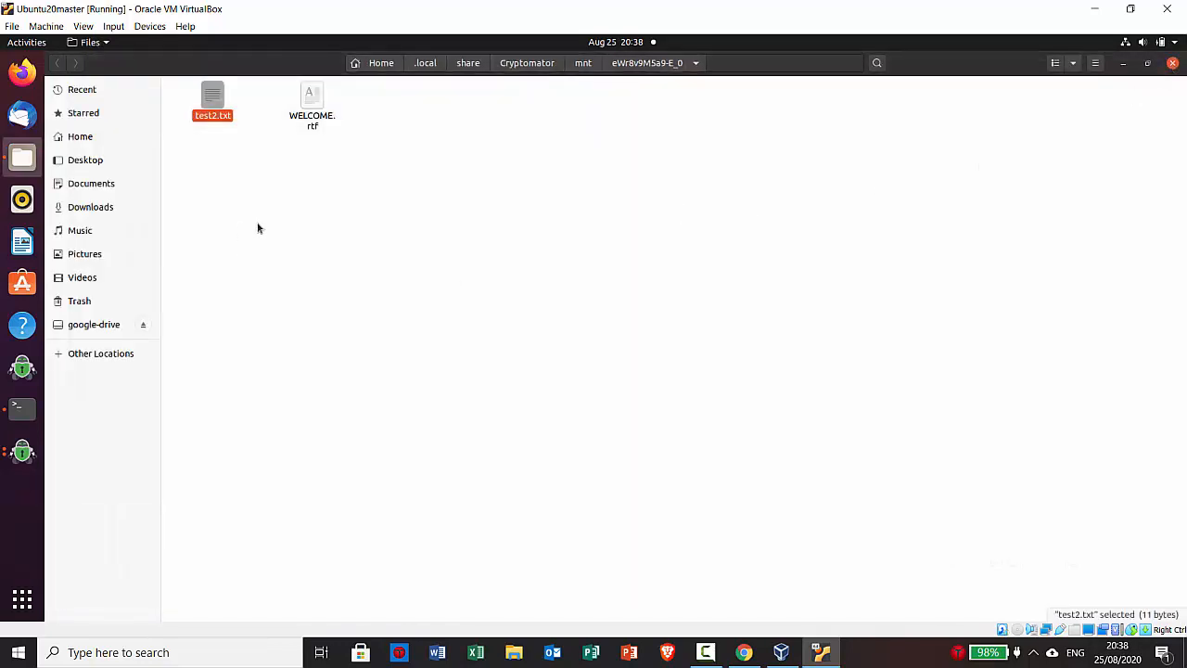
# Create a new folder named 'test folder' in the vault and launch LibreOffice Writer
pyautogui.rightClick(283, 227)
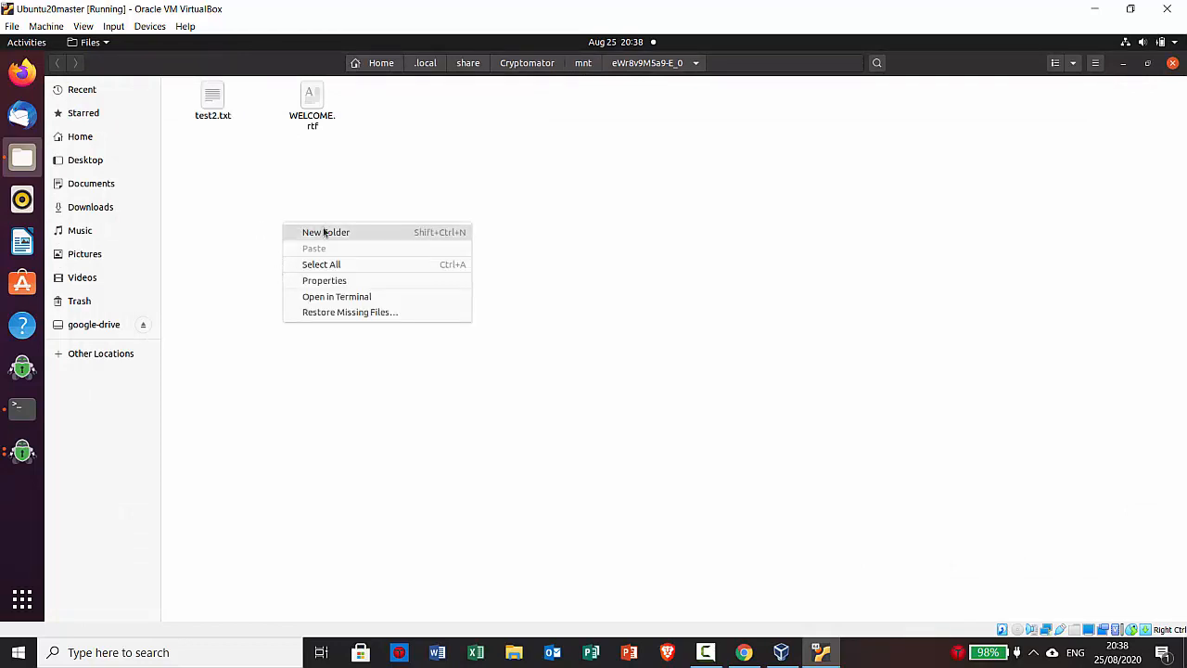
pyautogui.click(325, 233)
pyautogui.write('test folder')
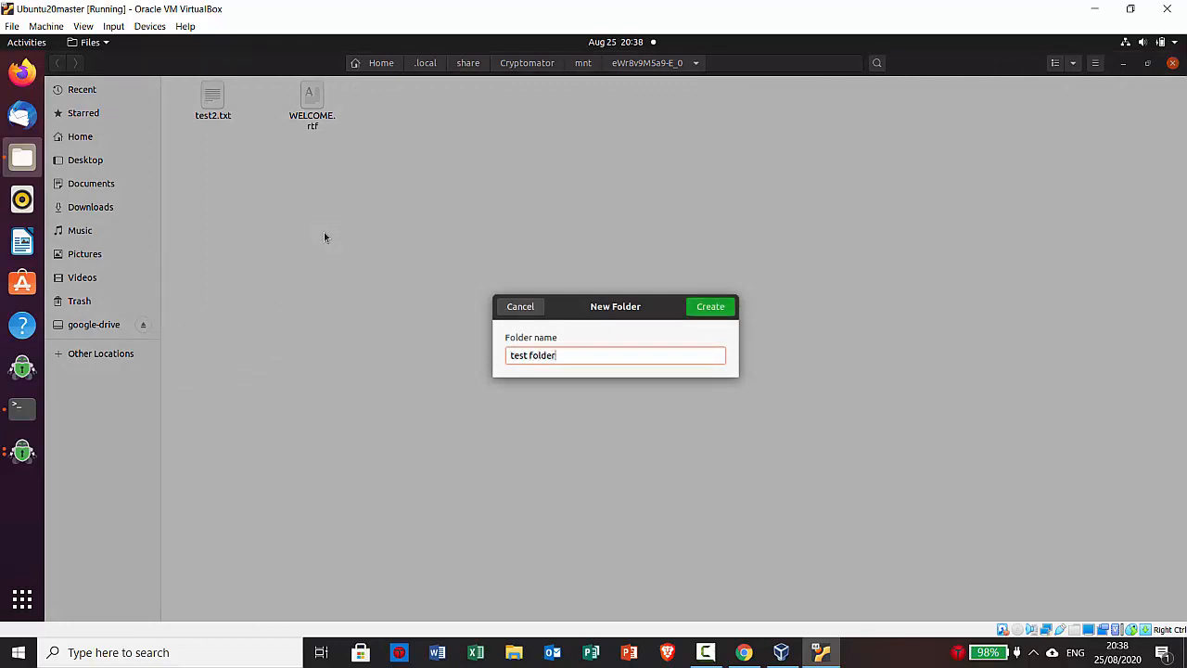
pyautogui.press('Return')
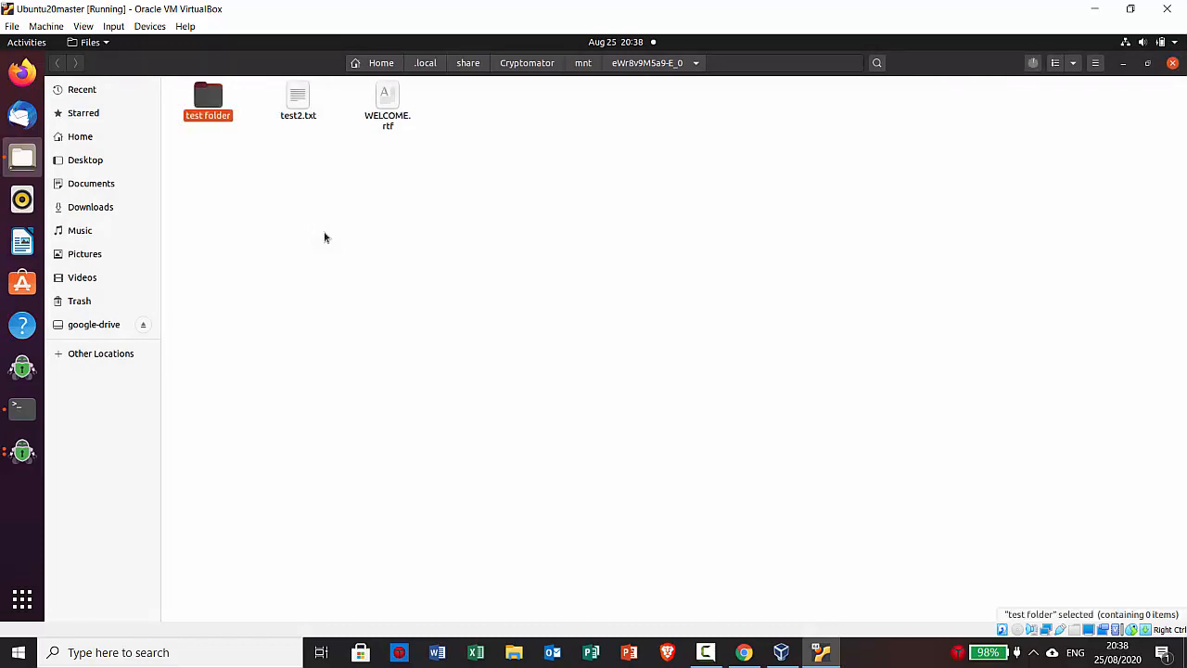
pyautogui.click(324, 239)
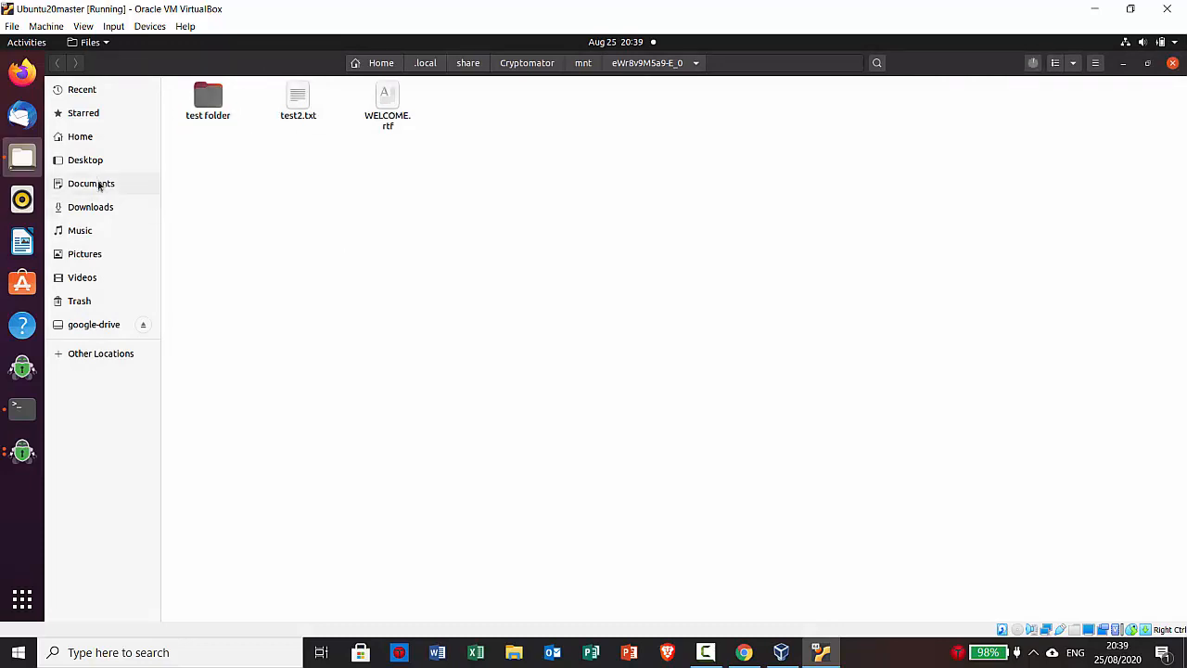
pyautogui.click(23, 243)
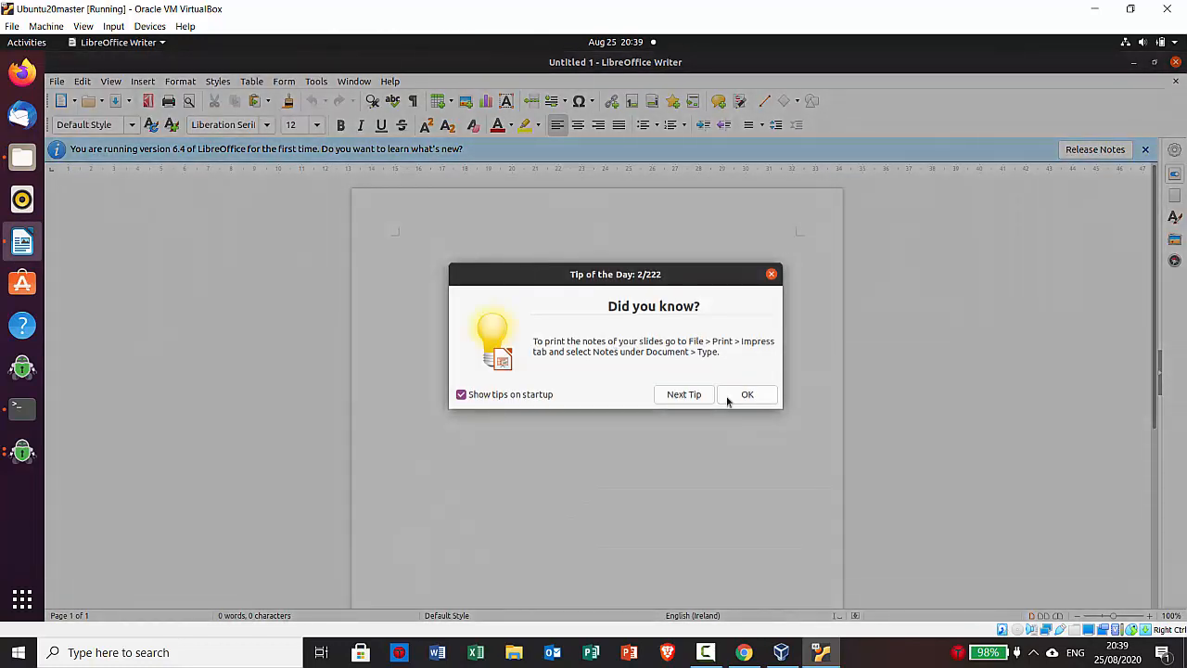
# Dismiss the startup tip, type 'this is a tye' in the new document, and open Save As
pyautogui.click(732, 396)
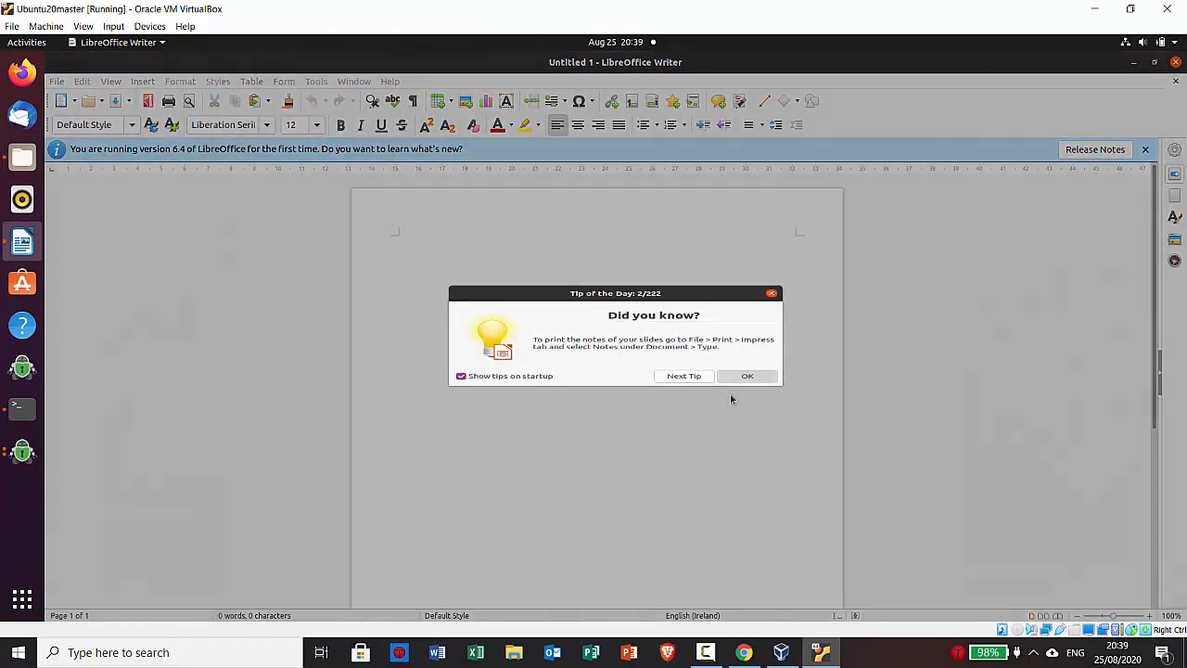
pyautogui.write('this is a tye')
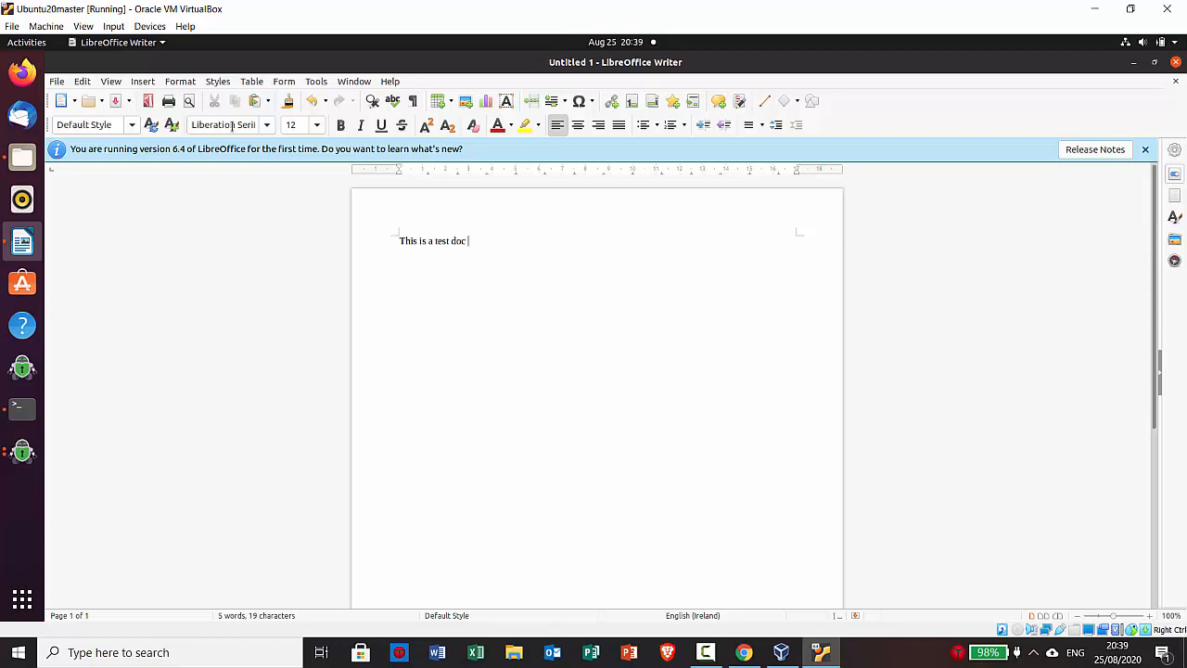
pyautogui.click(59, 83)
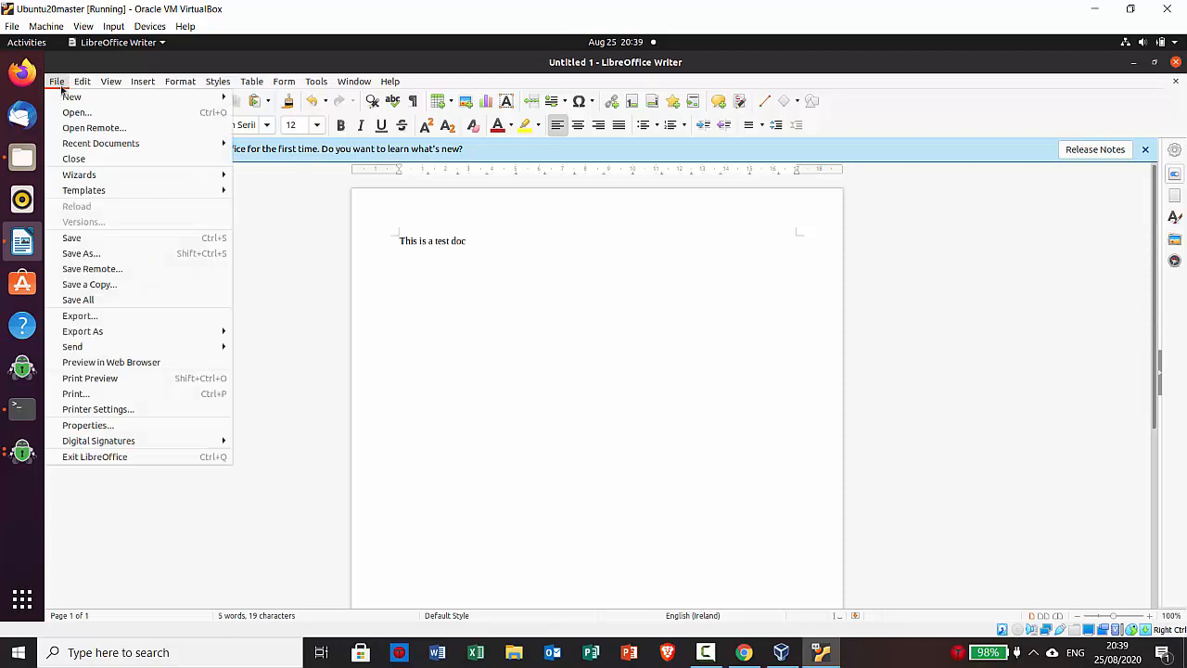
pyautogui.click(88, 254)
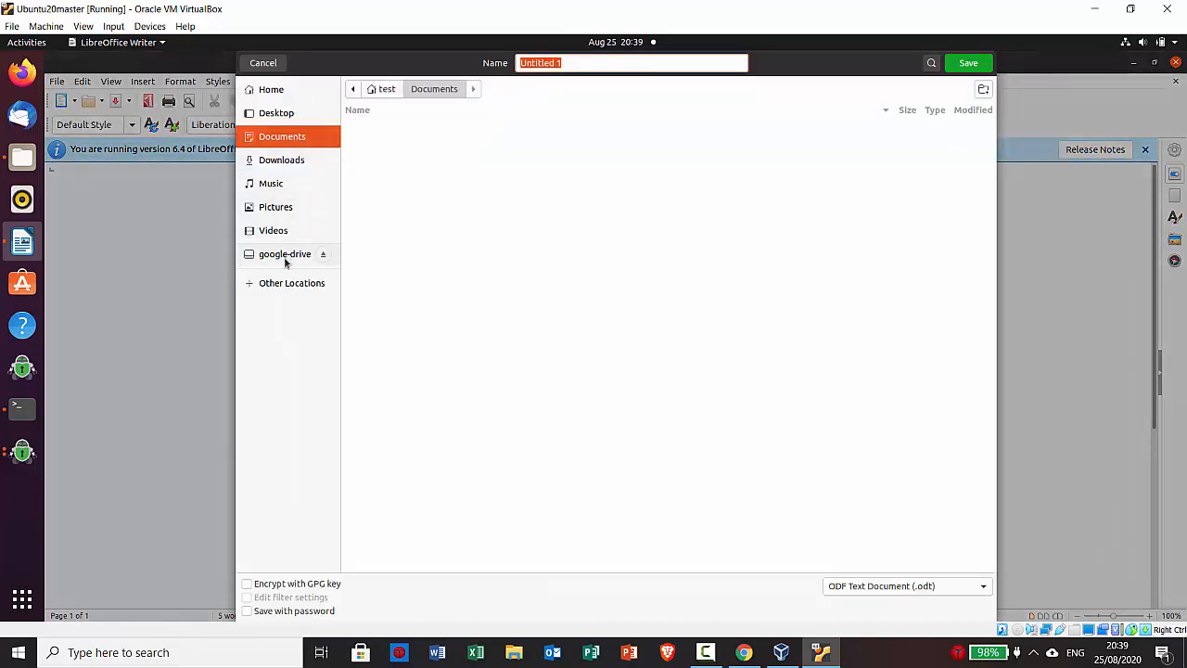
# Browse google-drive > testgooglevault > d in the Save dialog, then return to testgooglevault
pyautogui.click(284, 256)
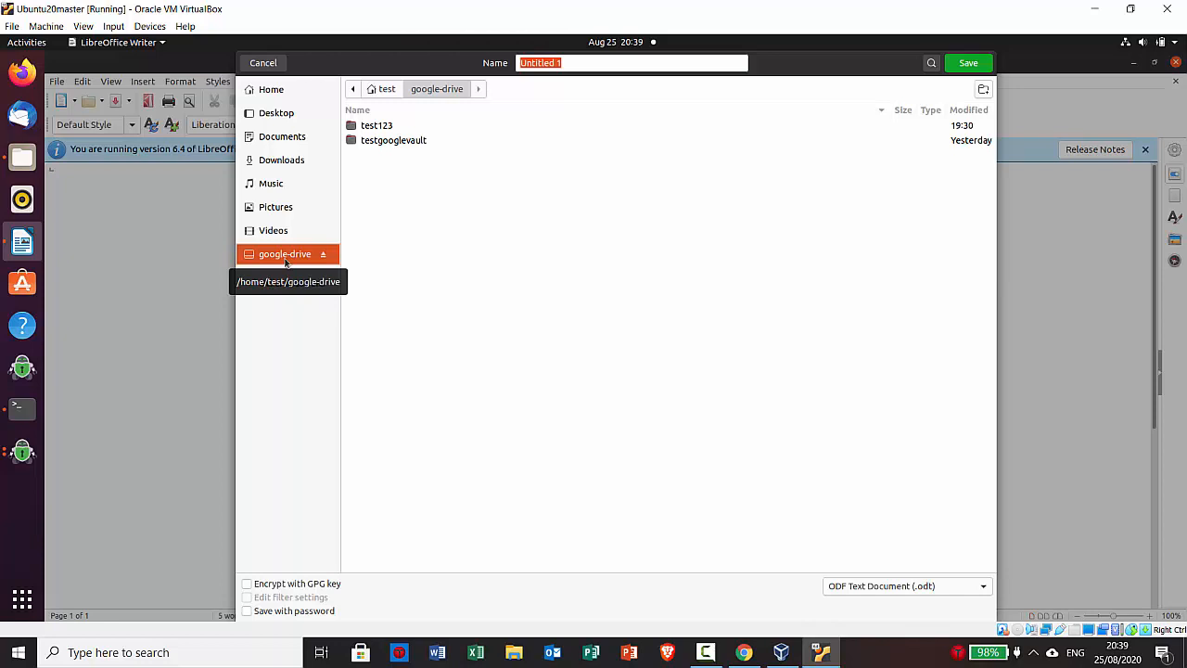
pyautogui.doubleClick(378, 140)
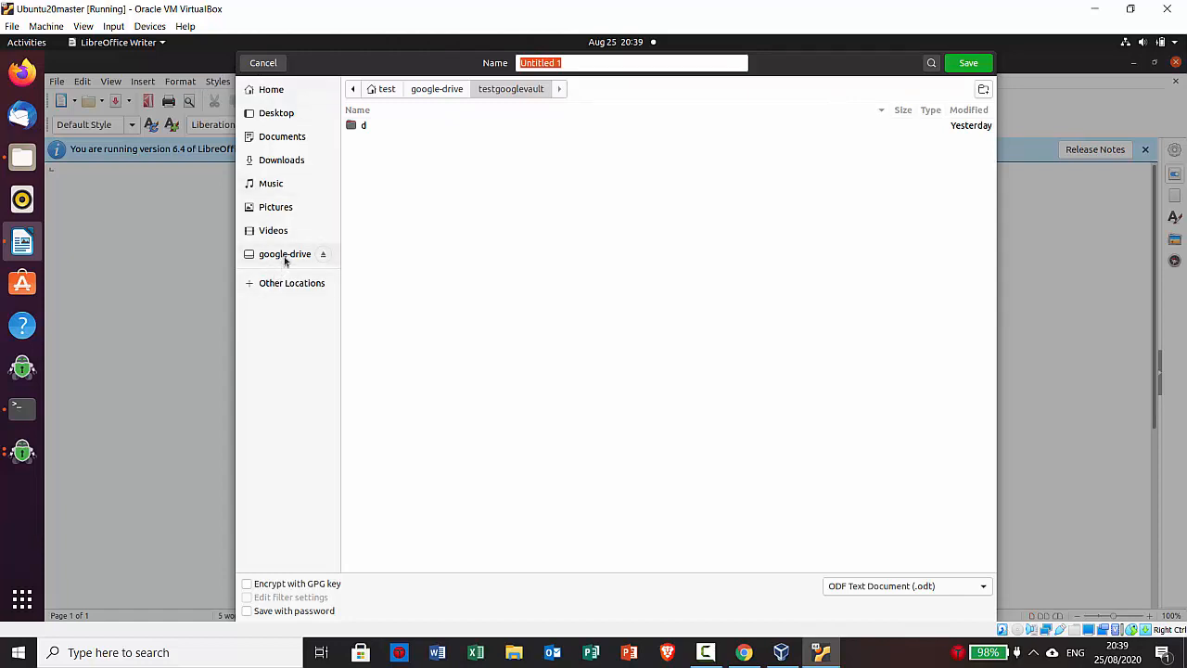
pyautogui.click(360, 127)
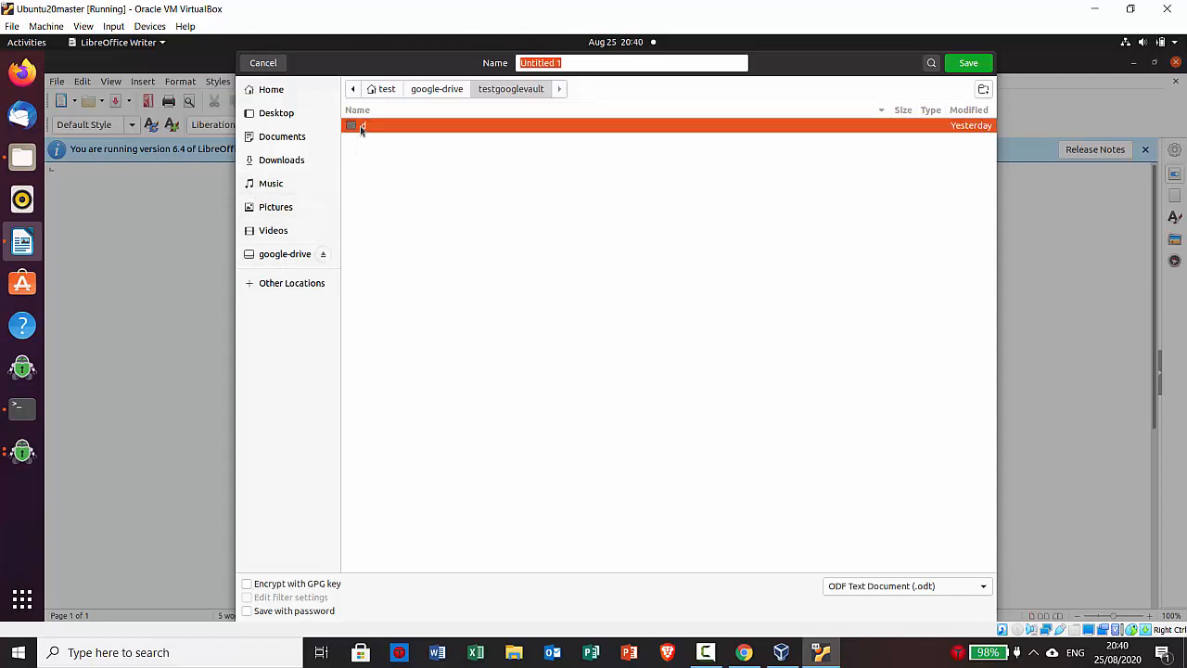
pyautogui.doubleClick(361, 127)
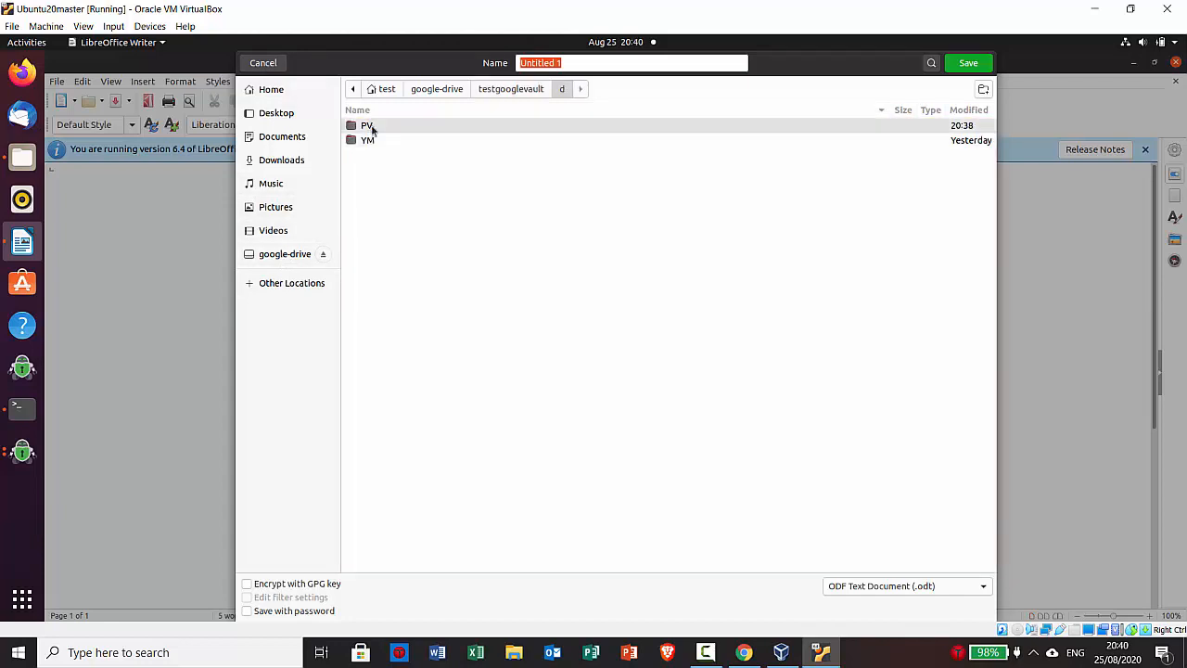
pyautogui.click(435, 90)
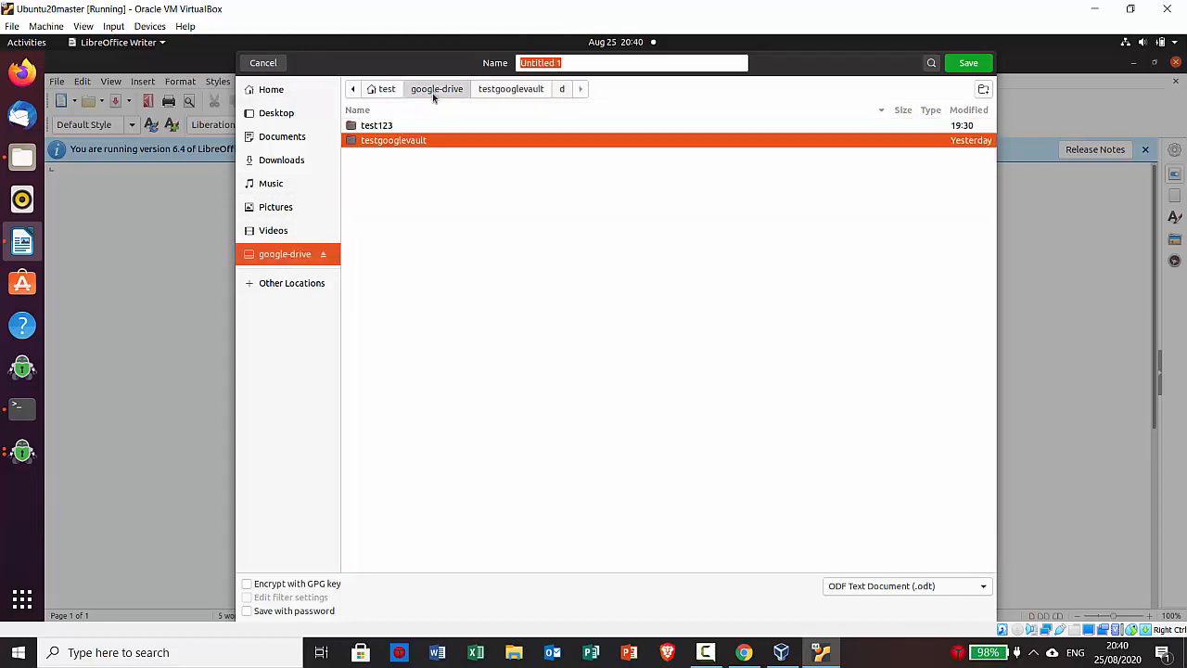
pyautogui.doubleClick(396, 139)
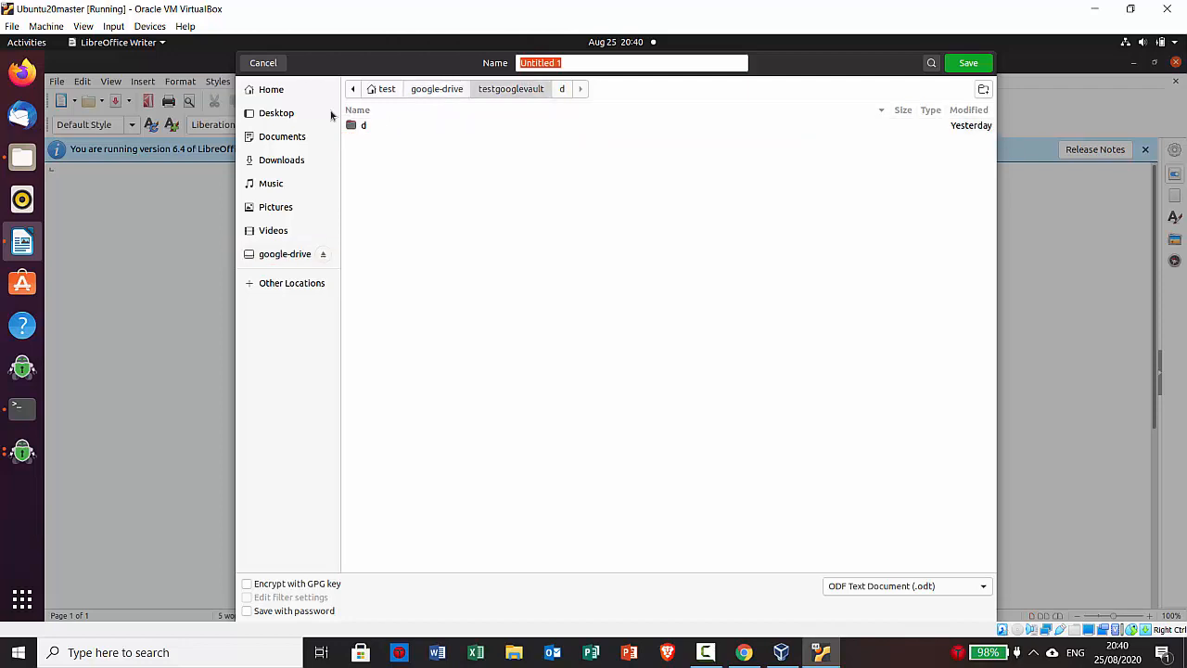
# Switch the Save dialog to the home folder and bring Cryptomator's window to the front
pyautogui.click(286, 90)
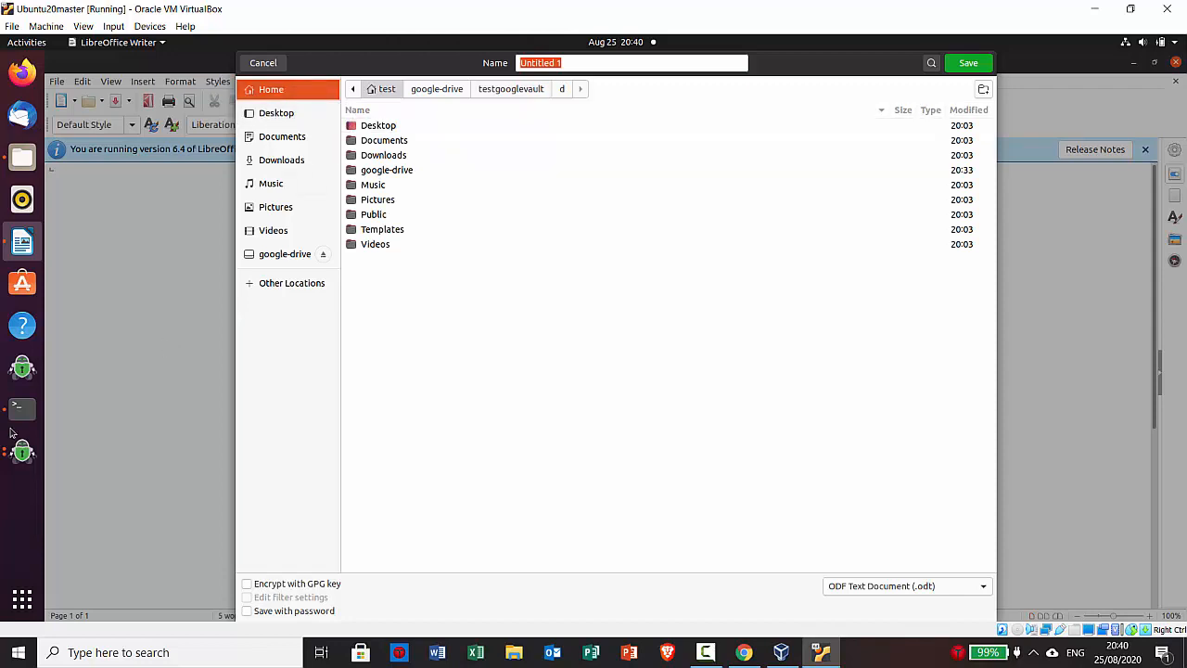
pyautogui.rightClick(24, 452)
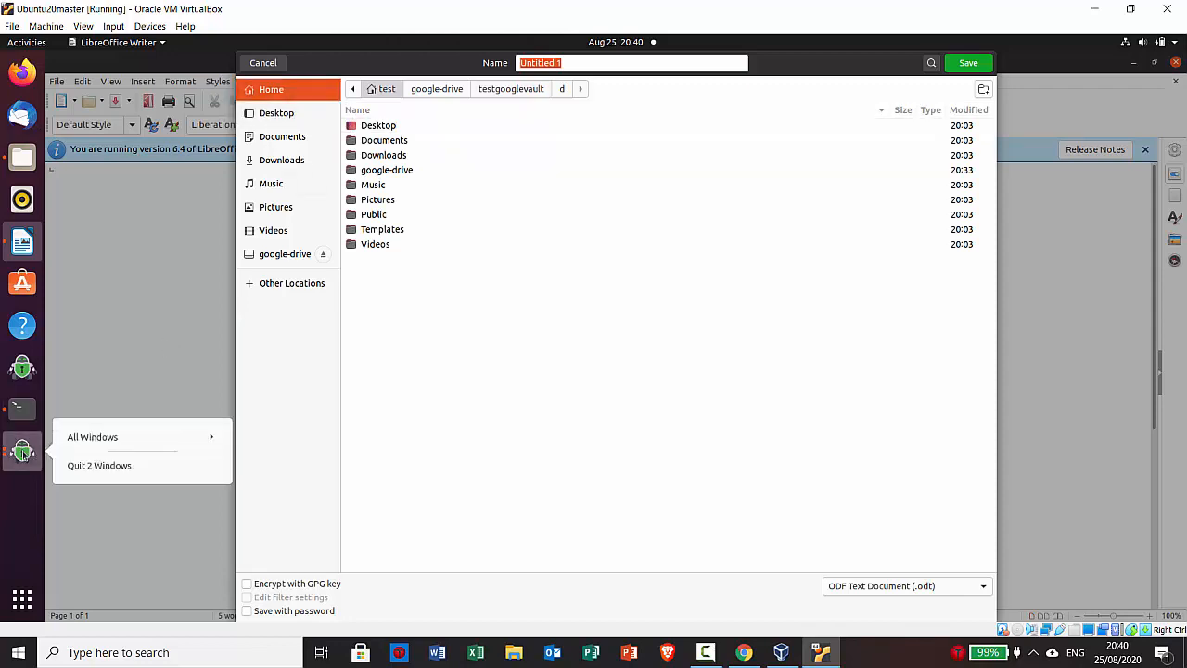
pyautogui.click(31, 451)
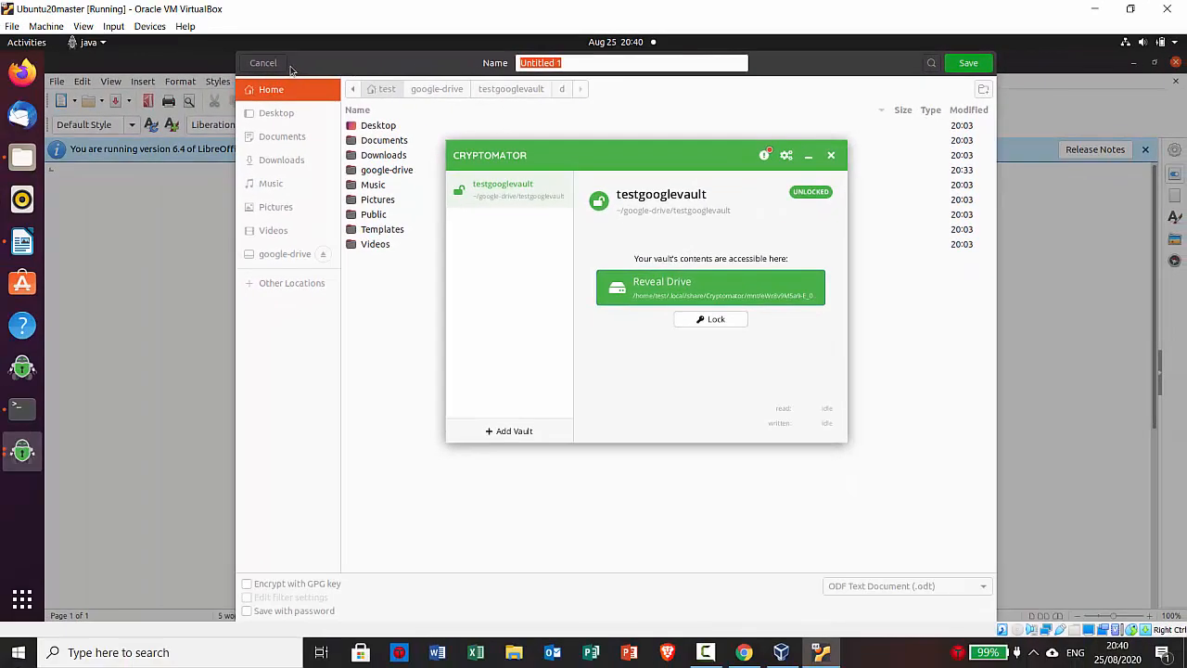
# Change into /home/test/.local and then share, listing each folder's contents
pyautogui.click(286, 91)
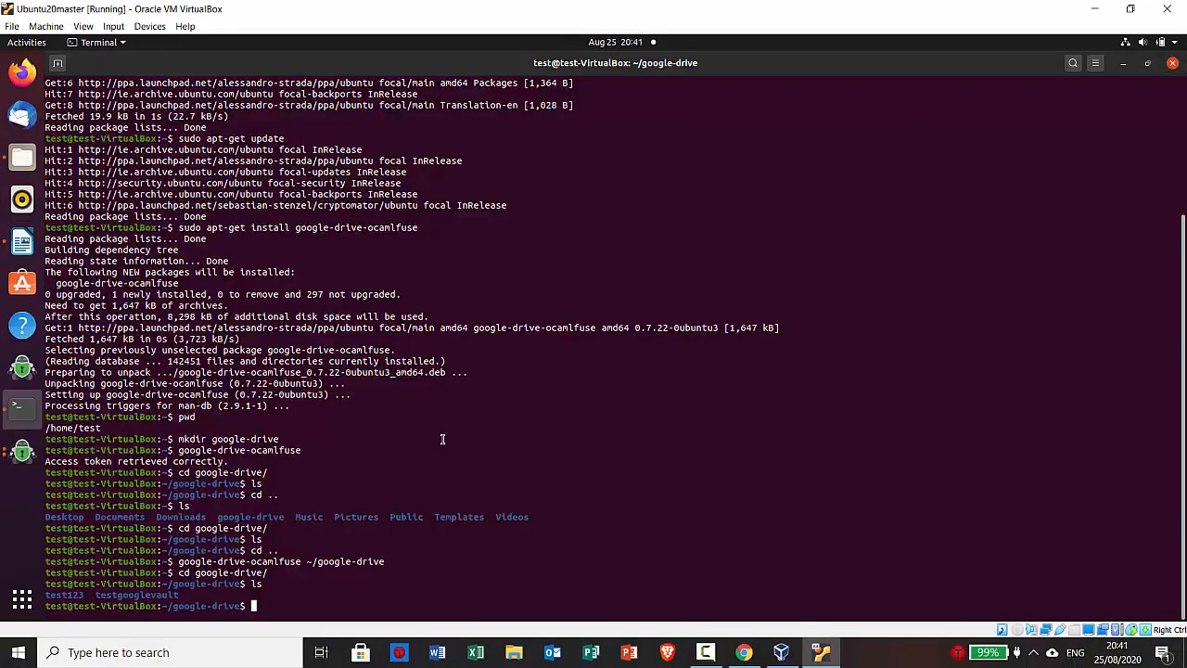
pyautogui.write('cd /home/test/.local/')
pyautogui.press('Return')
pyautogui.write('ls')
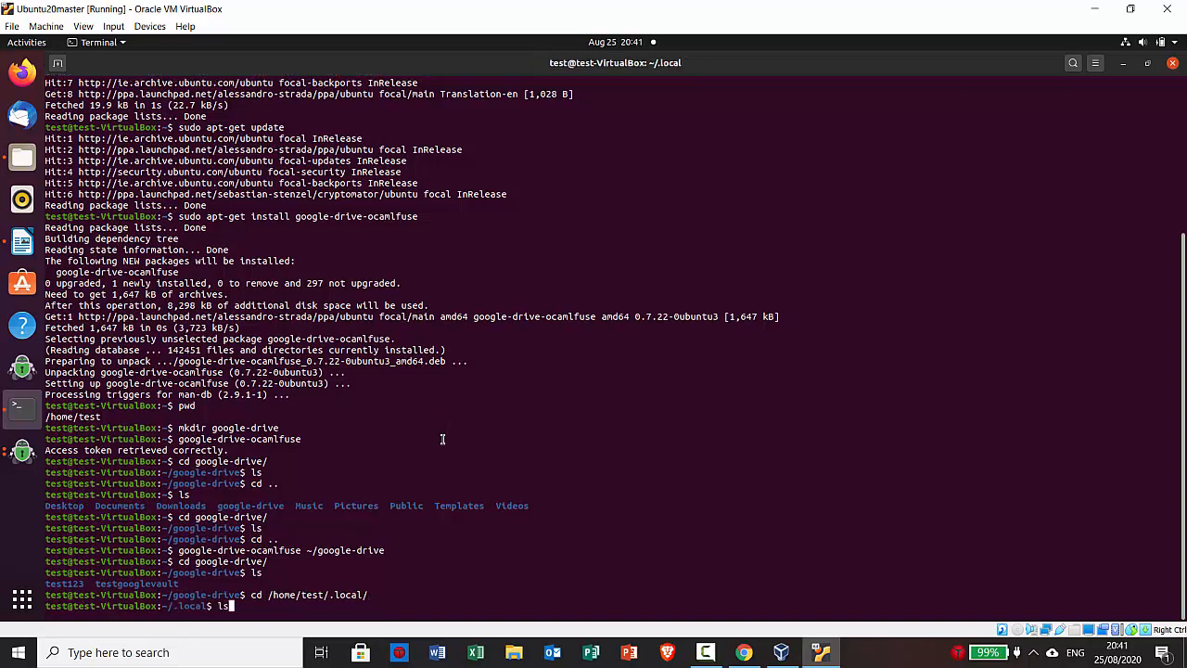
pyautogui.press('Return')
pyautogui.write('cd sh')
pyautogui.press('Tab')
pyautogui.press('Return')
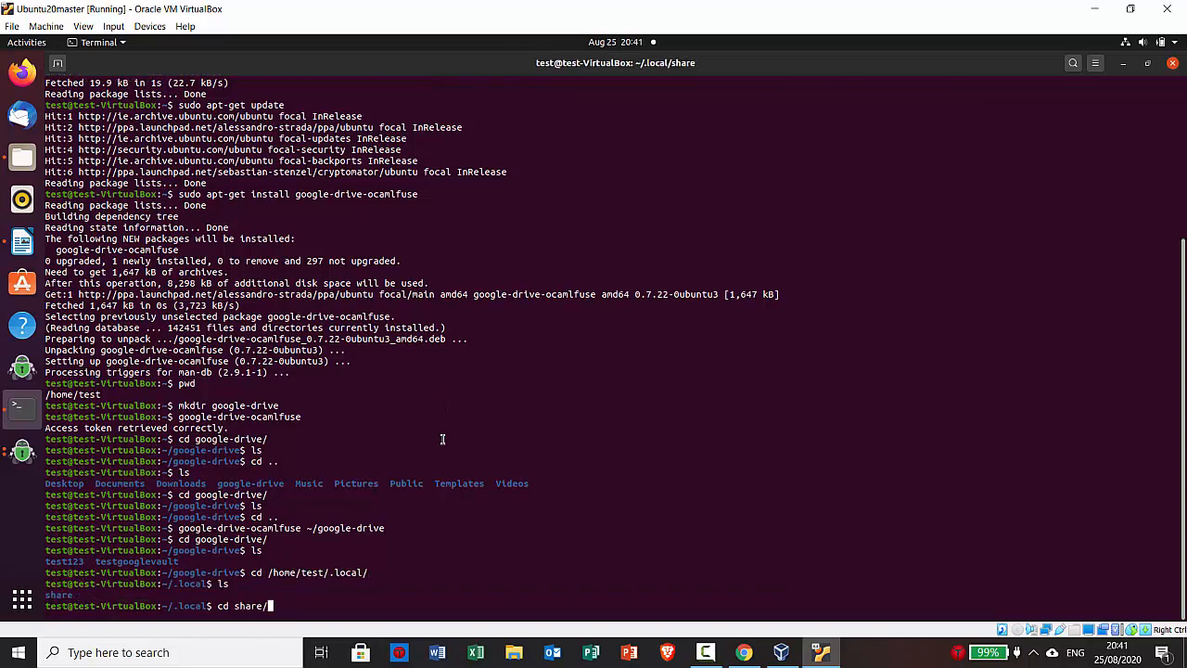
pyautogui.write('ls')
pyautogui.press('Return')
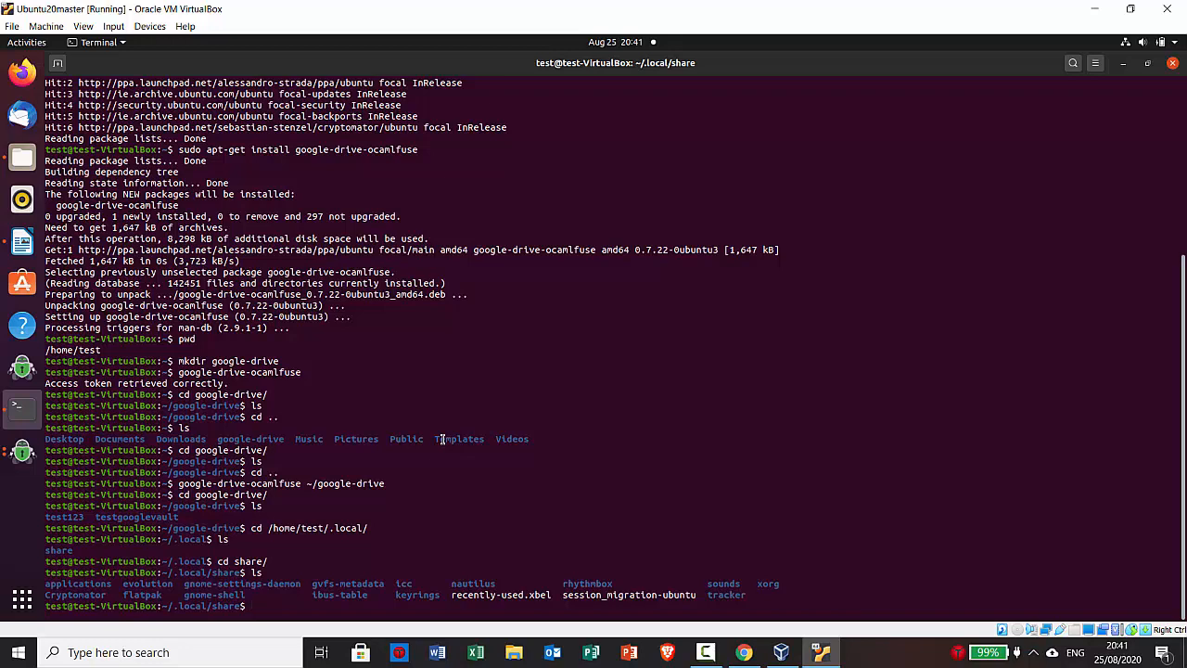
# Descend into the Cryptomator and mnt folders, listing each one's contents
pyautogui.write('cd')
pyautogui.press('capslock')
pyautogui.write('C')
pyautogui.press('capslock')
pyautogui.press('Tab')
pyautogui.press('Return')
pyautogui.write('ls')
pyautogui.press('Return')
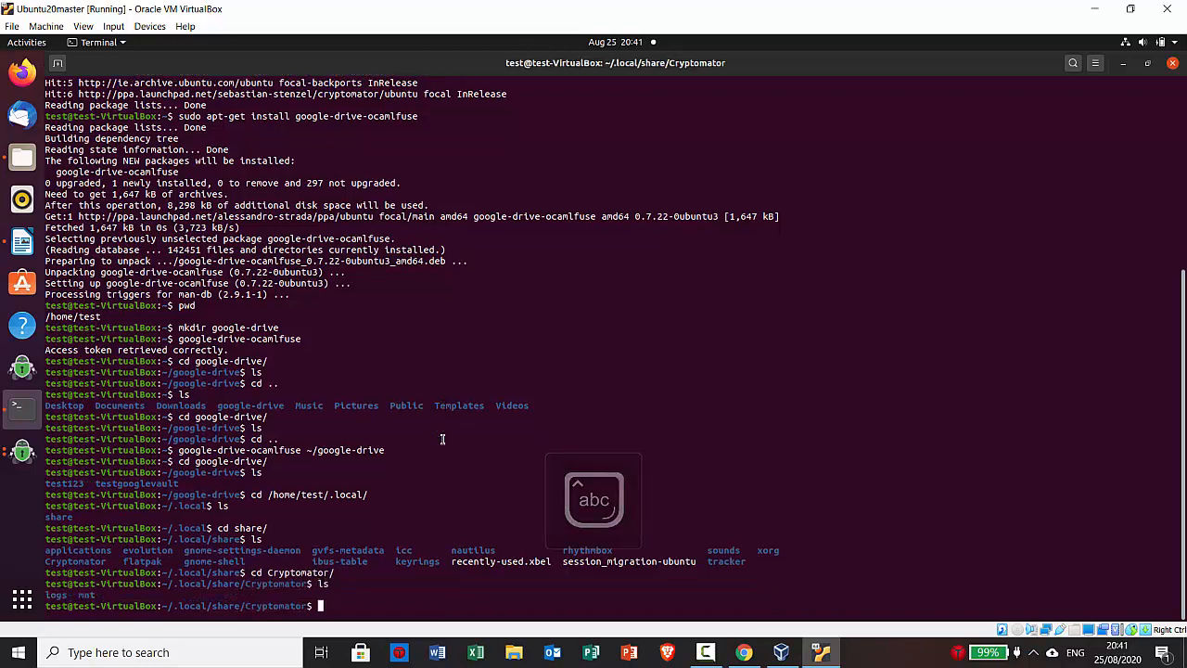
pyautogui.write('cd m')
pyautogui.press('Tab')
pyautogui.press('Return')
pyautogui.write('ls')
pyautogui.press('Return')
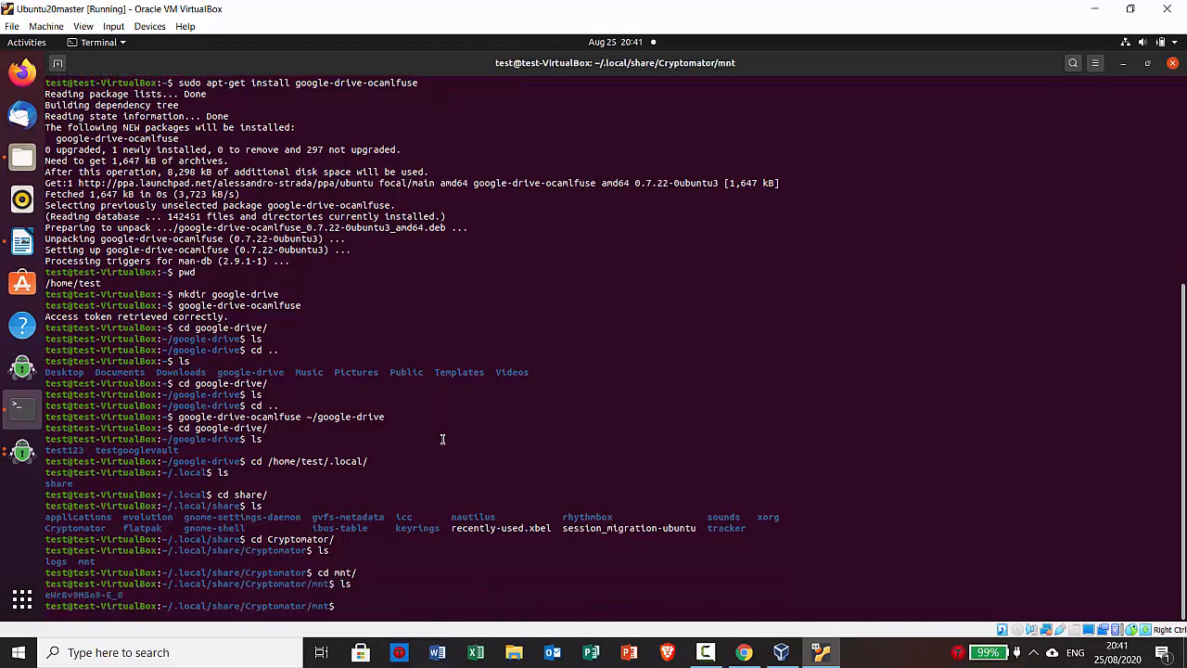
# Enter the vault mount folder, list its decrypted files, print its path with pwd, and exit
pyautogui.write('cd e')
pyautogui.press('Tab')
pyautogui.press('Return')
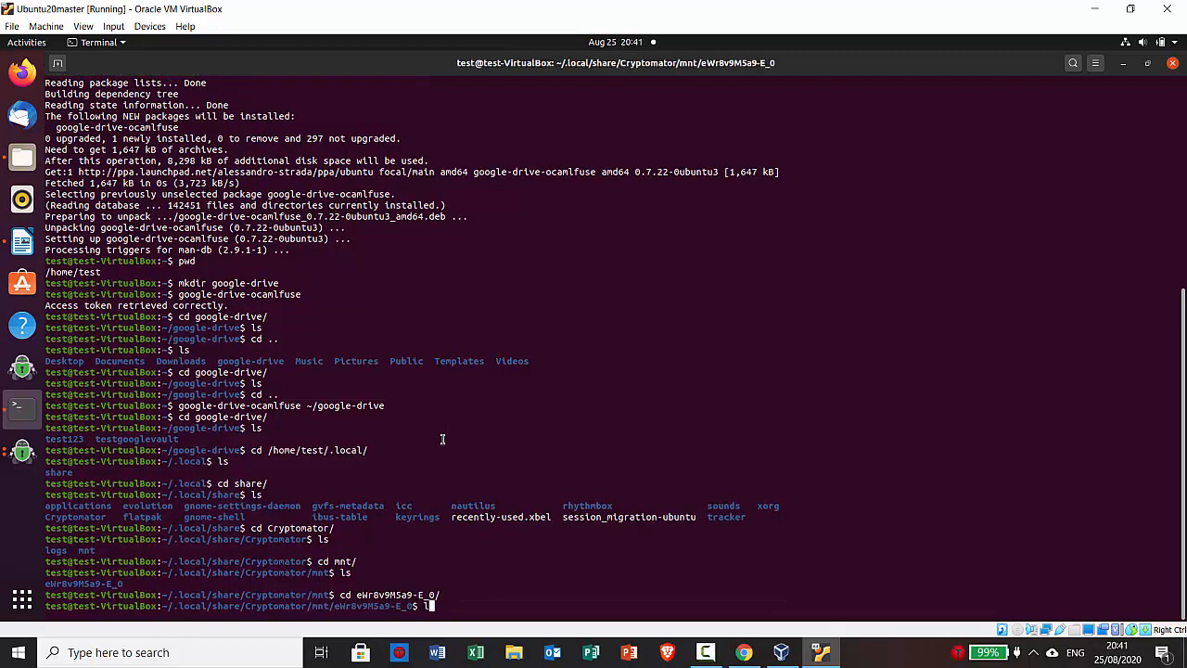
pyautogui.write('ls')
pyautogui.press('Return')
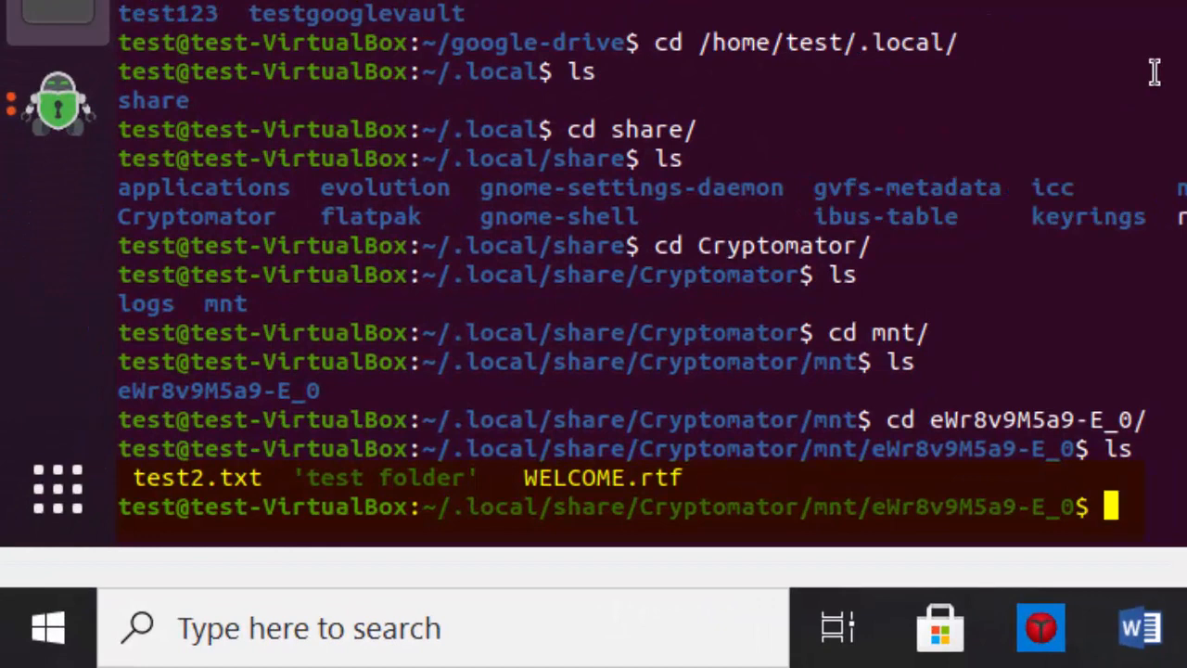
pyautogui.write('pwd')
pyautogui.press('Return')
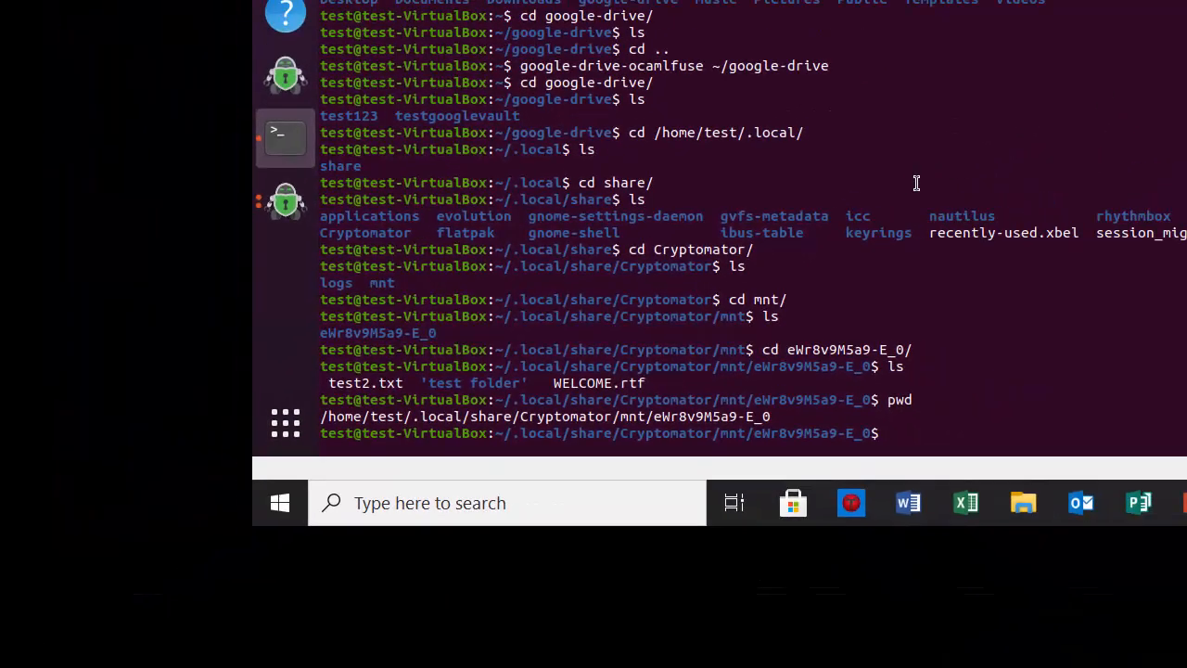
pyautogui.write('exit')
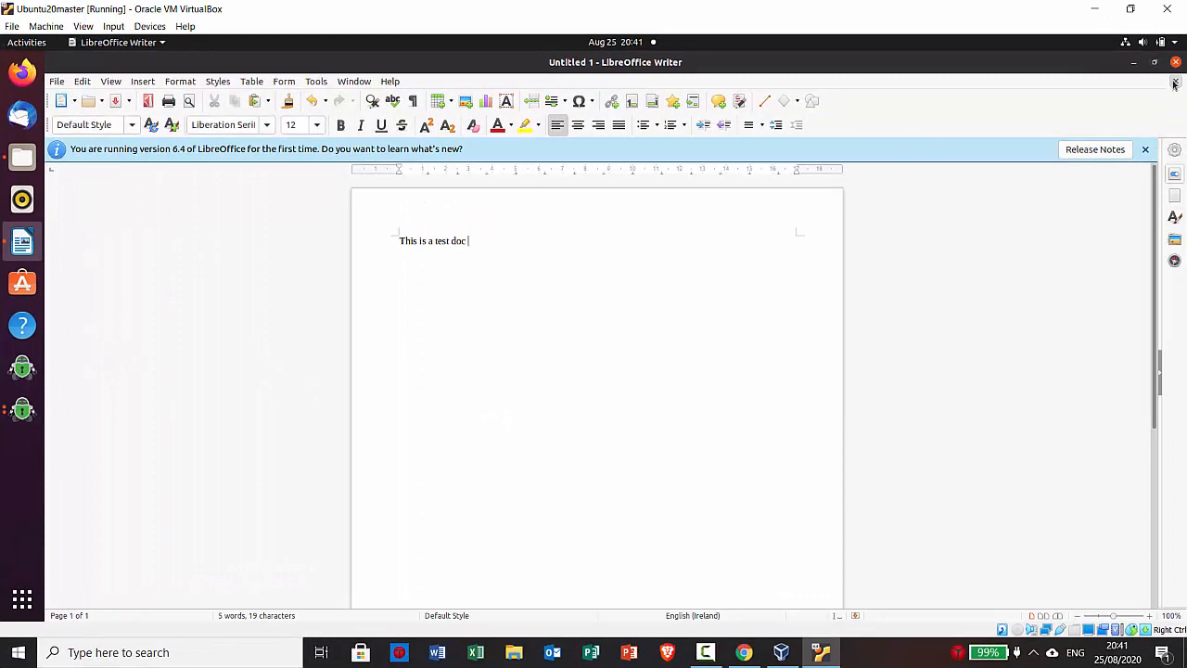
# Close the untitled document and choose a custom mount path in the vault's Mounting settings
pyautogui.click(1174, 85)
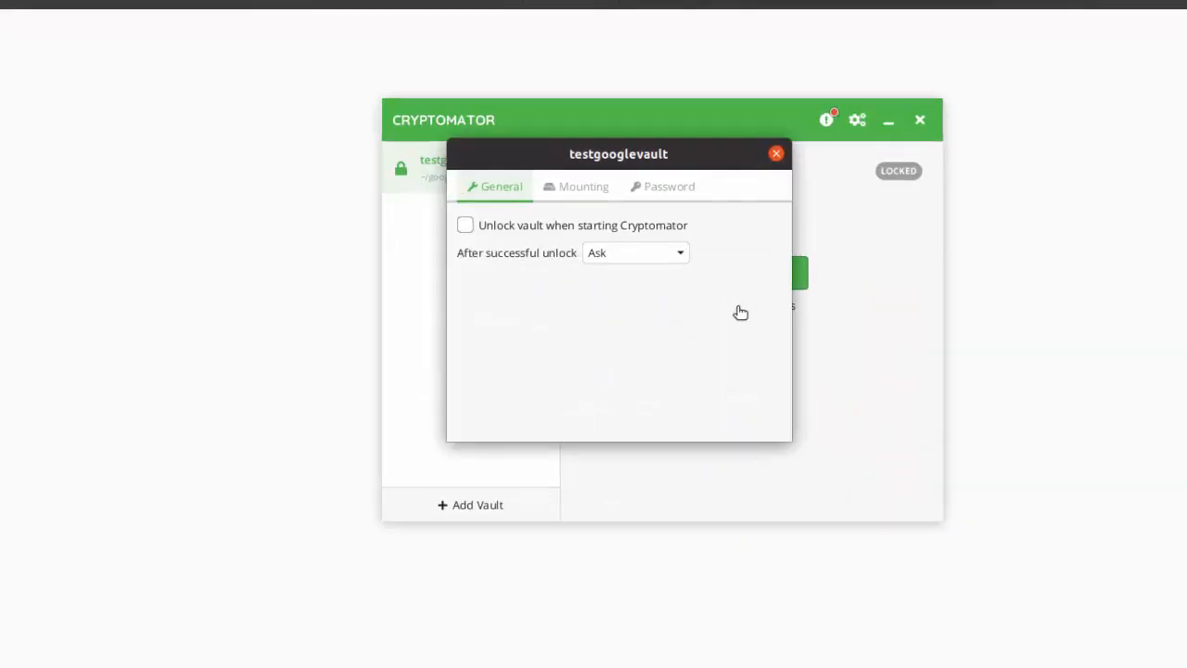
pyautogui.click(586, 189)
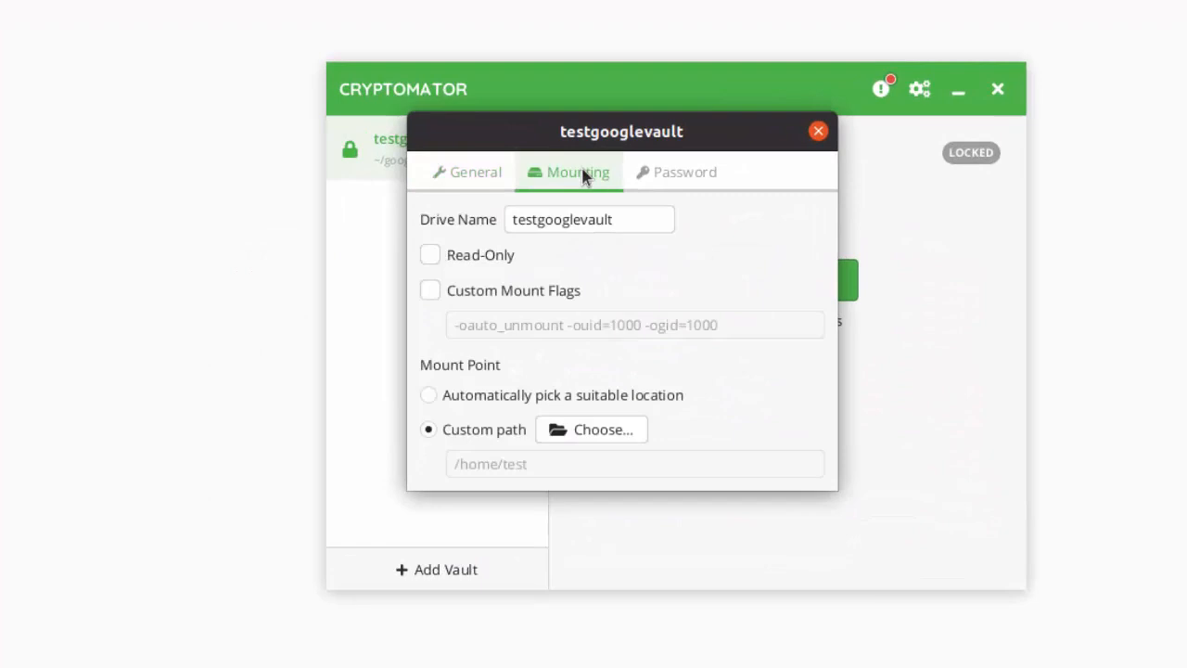
pyautogui.click(598, 432)
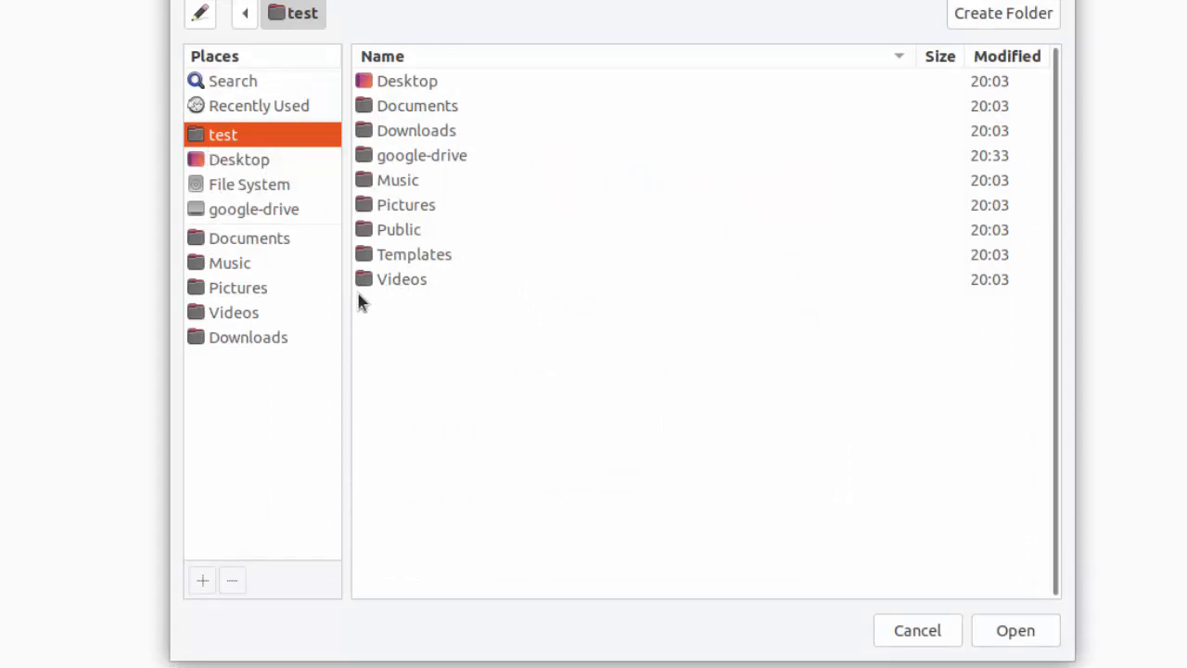
pyautogui.rightClick(476, 416)
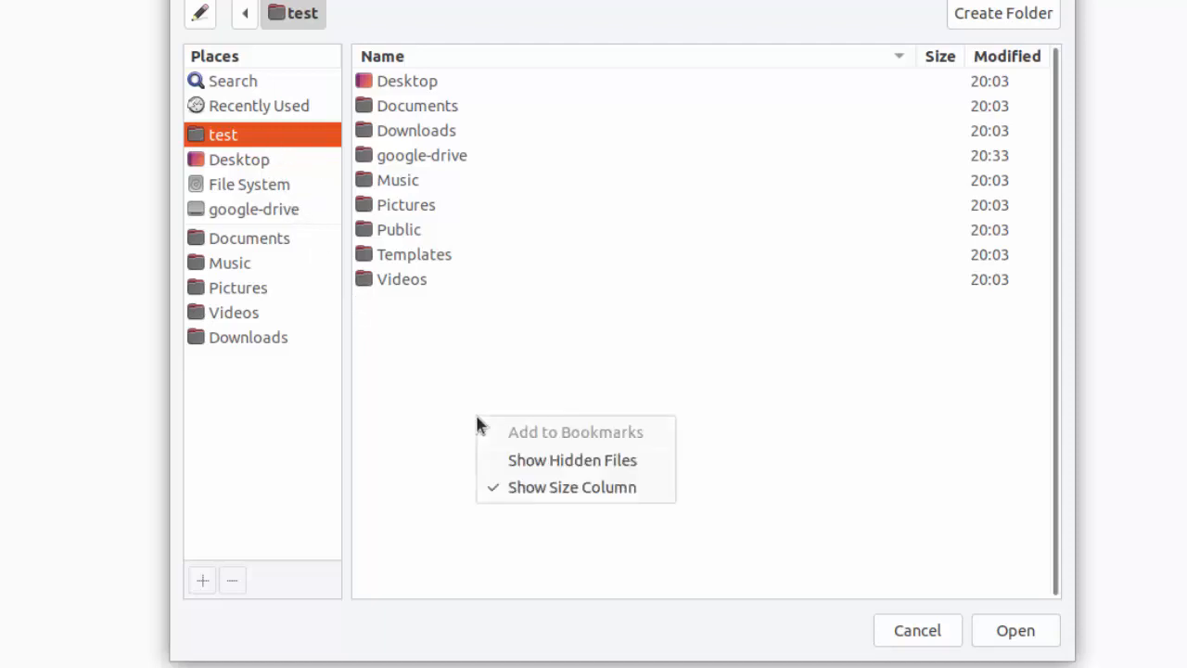
pyautogui.click(1020, 31)
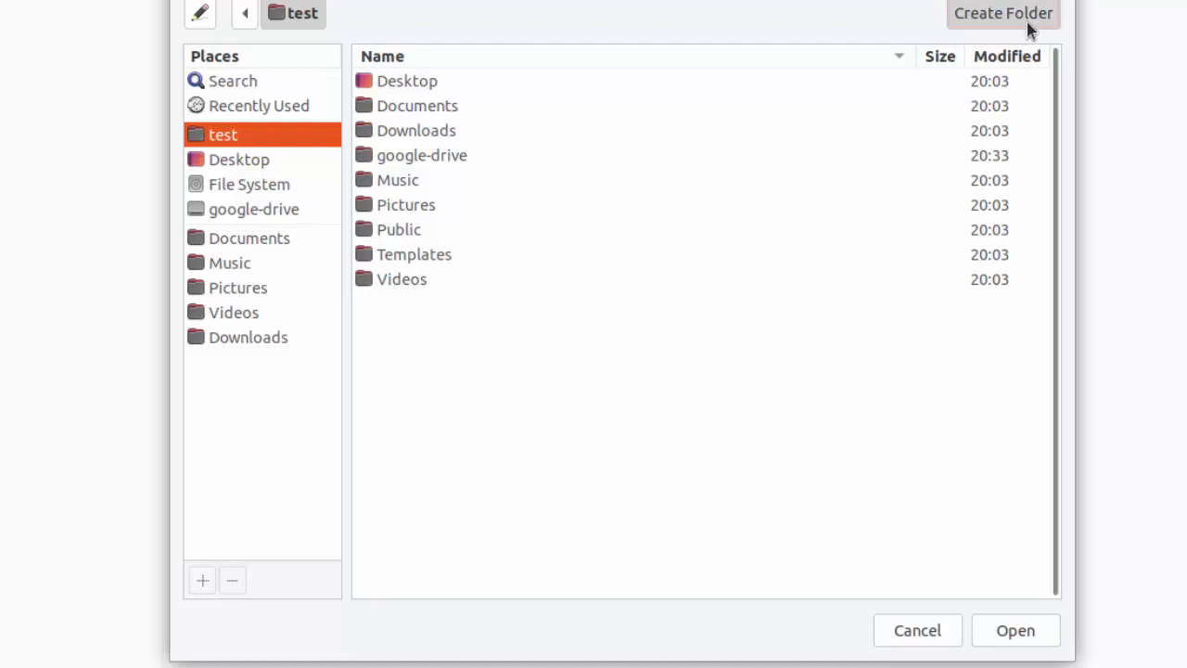
# Create a 'Cryptomator Files' folder in home, set it as the mount point, and close options
pyautogui.click(1029, 31)
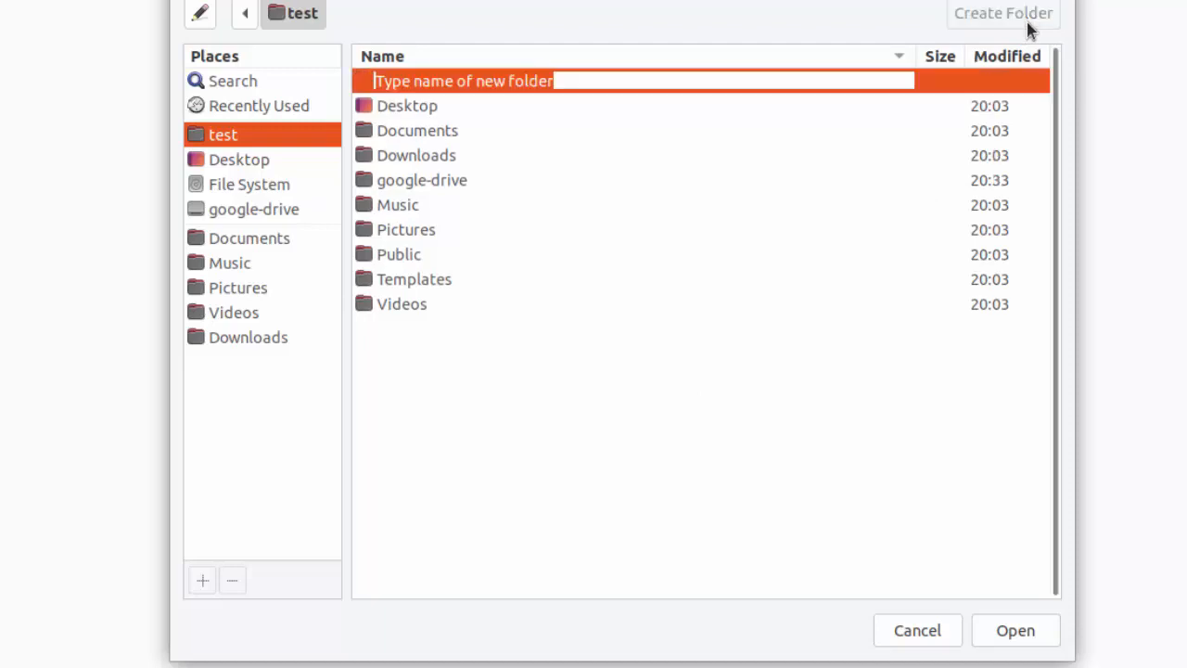
pyautogui.click(800, 80)
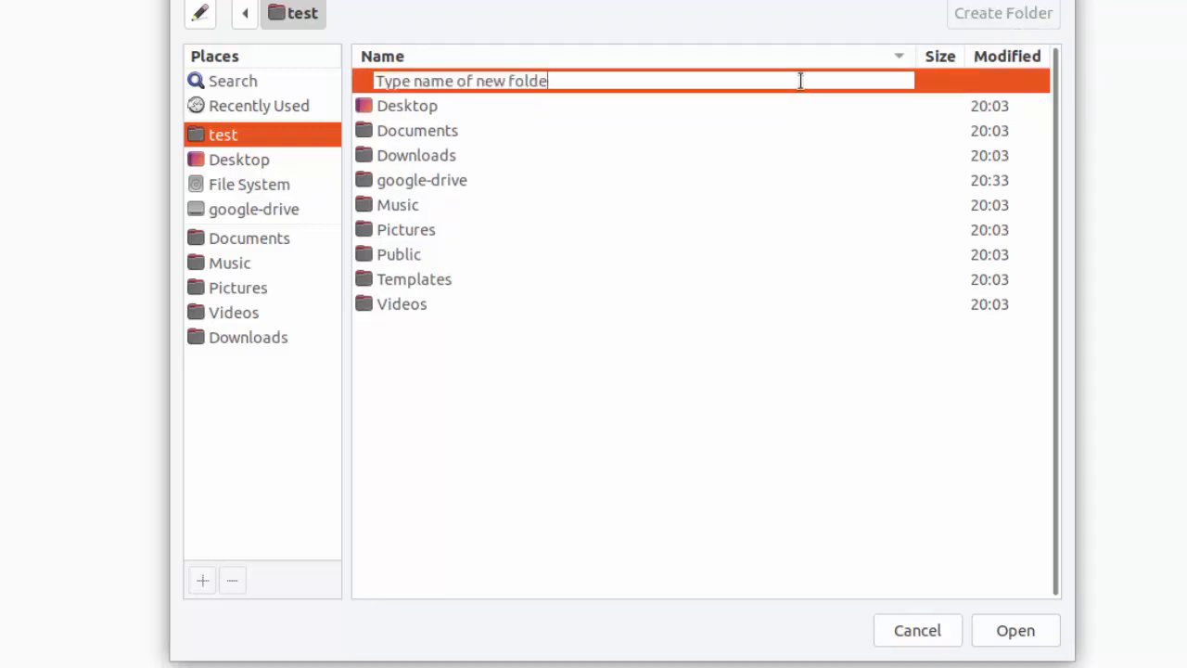
pyautogui.press('BackSpace')
pyautogui.press('BackSpace')
pyautogui.press('BackSpace')
pyautogui.press('BackSpace')
pyautogui.press('BackSpace')
pyautogui.press('BackSpace')
pyautogui.press('BackSpace')
pyautogui.press('BackSpace')
pyautogui.press('BackSpace')
pyautogui.press('BackSpace')
pyautogui.press('BackSpace')
pyautogui.press('BackSpace')
pyautogui.press('BackSpace')
pyautogui.press('BackSpace')
pyautogui.press('BackSpace')
pyautogui.press('BackSpace')
pyautogui.press('BackSpace')
pyautogui.press('BackSpace')
pyautogui.press('BackSpace')
pyautogui.press('BackSpace')
pyautogui.write('Cryptomator Files')
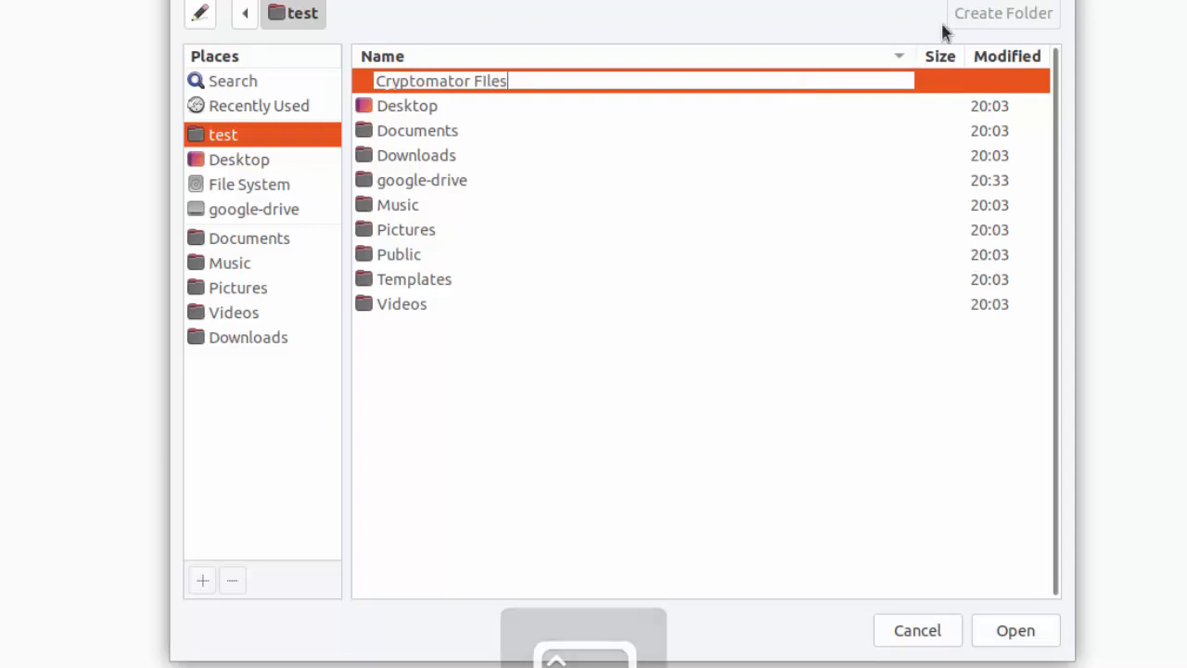
pyautogui.press('Return')
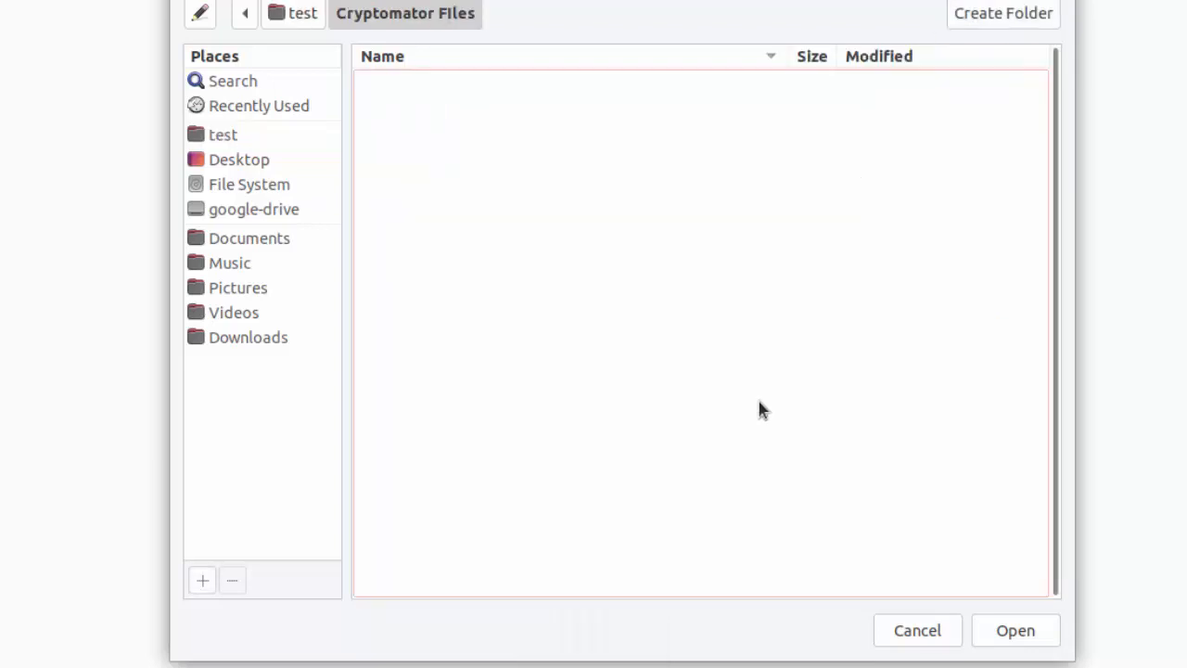
pyautogui.click(1025, 633)
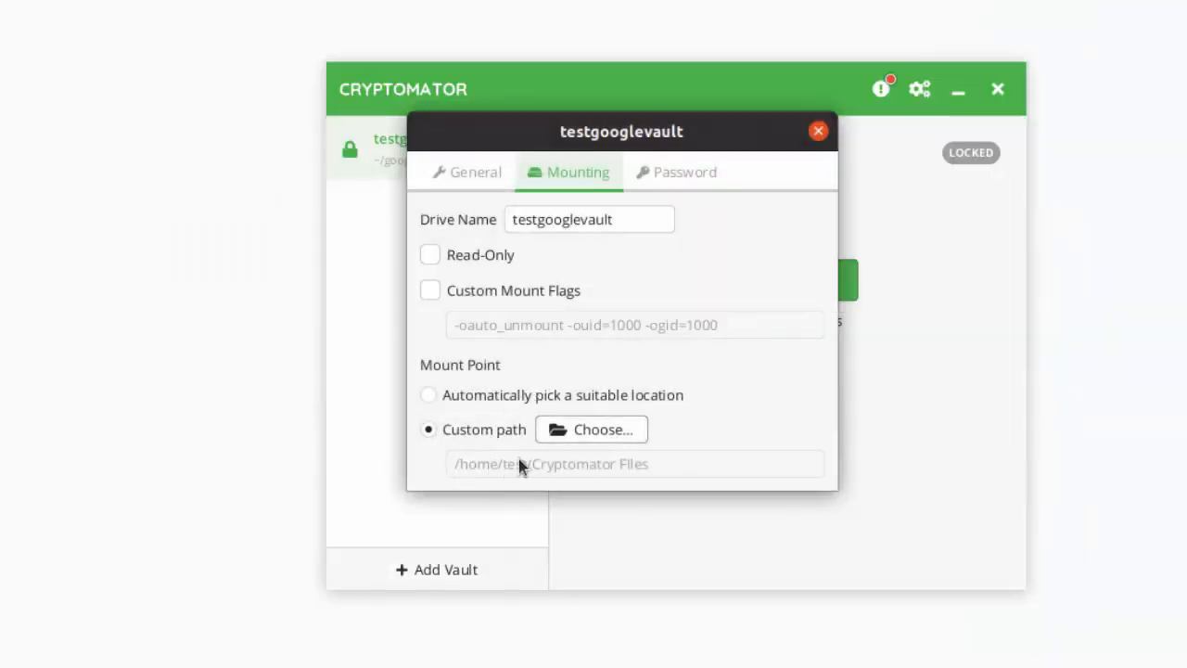
pyautogui.click(817, 130)
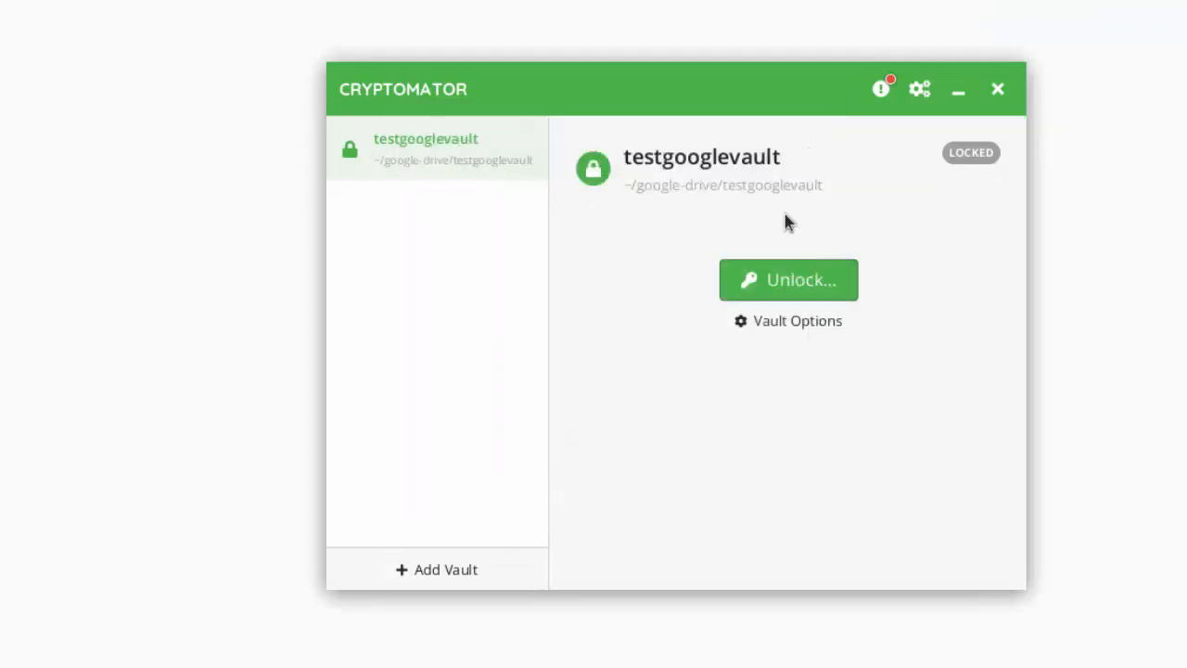
# Unlock testgooglevault with the vault password and reveal its contents at Cryptomator Files
pyautogui.click(785, 286)
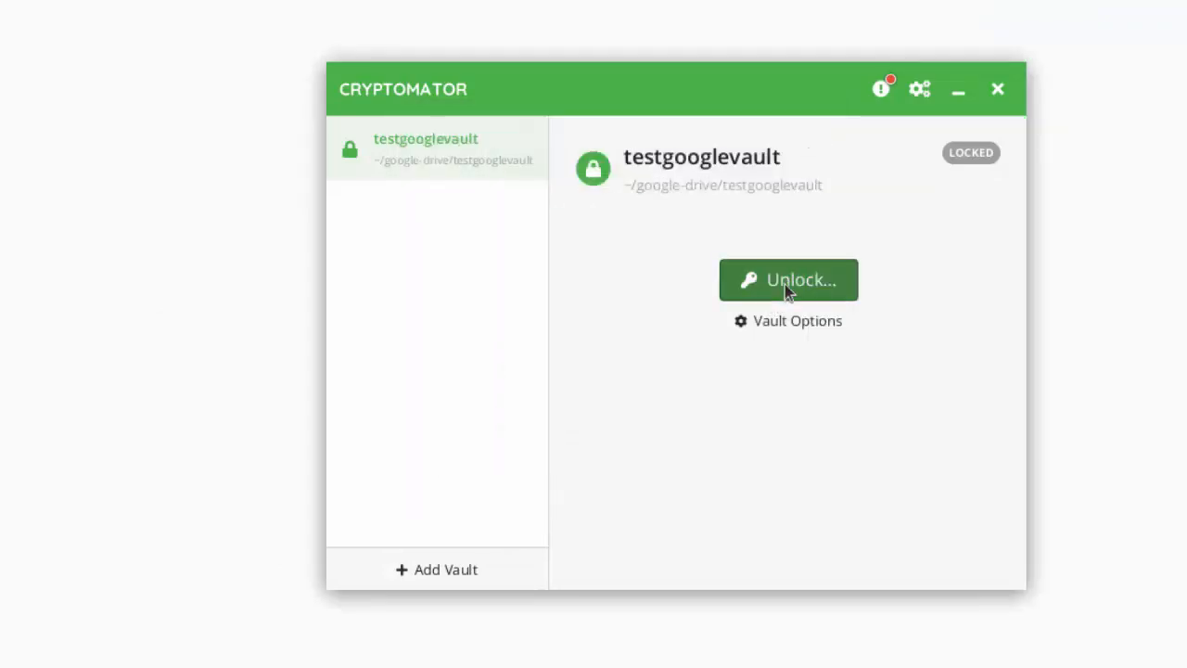
pyautogui.write('Password1234')
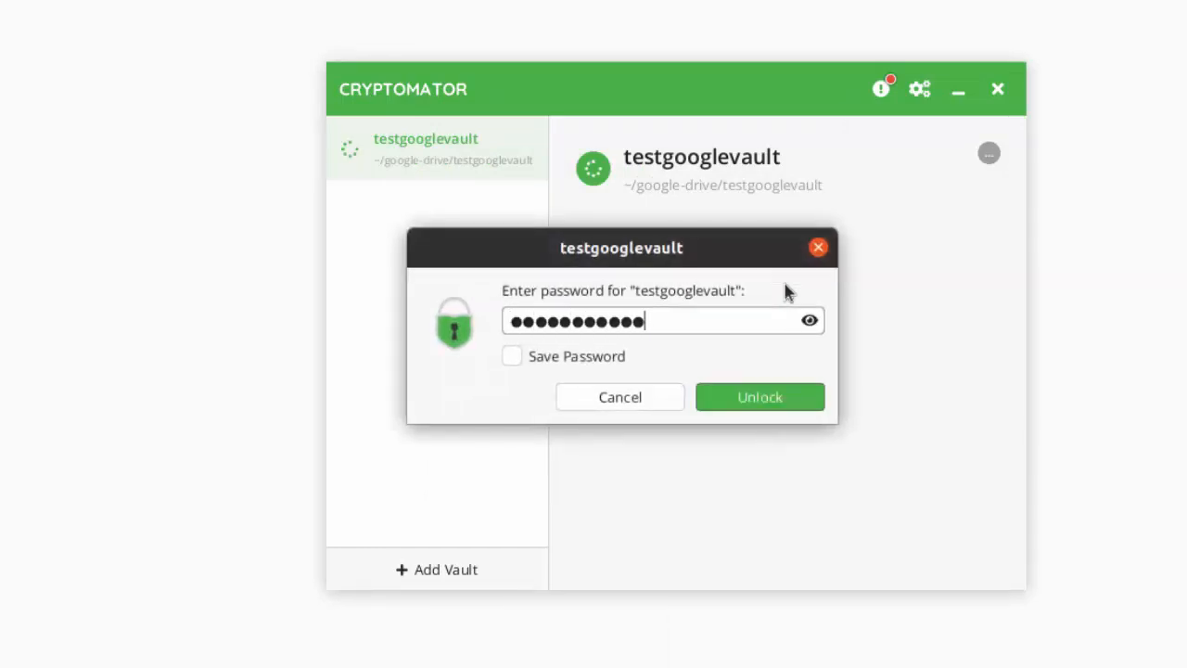
pyautogui.press('Return')
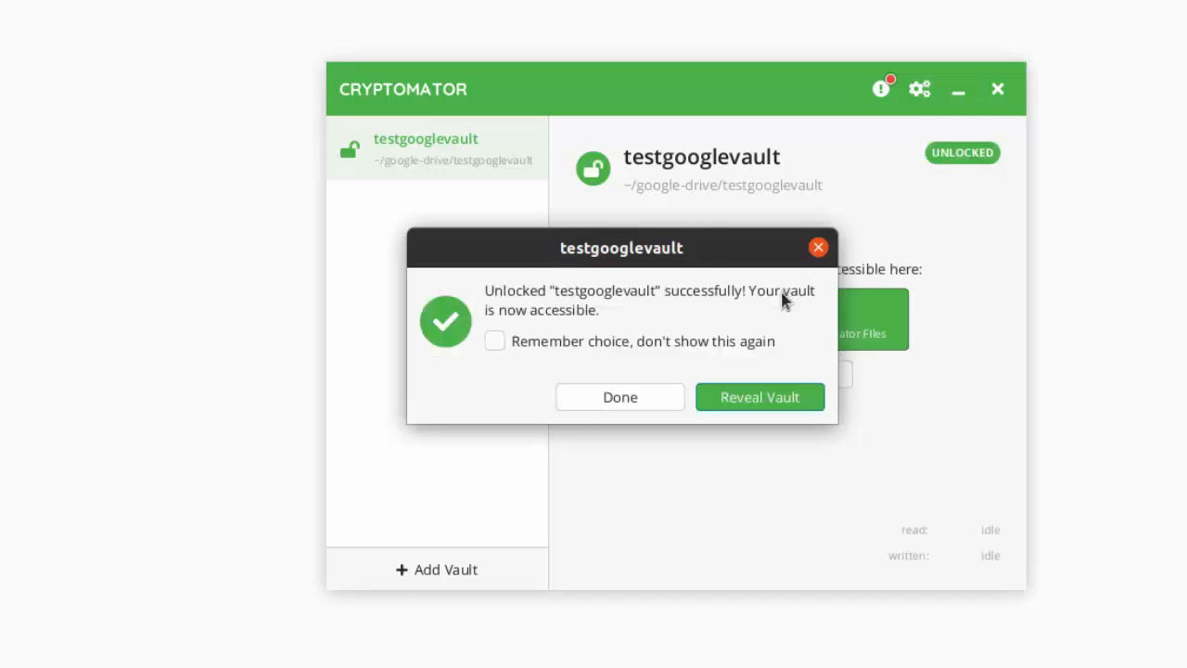
pyautogui.click(755, 396)
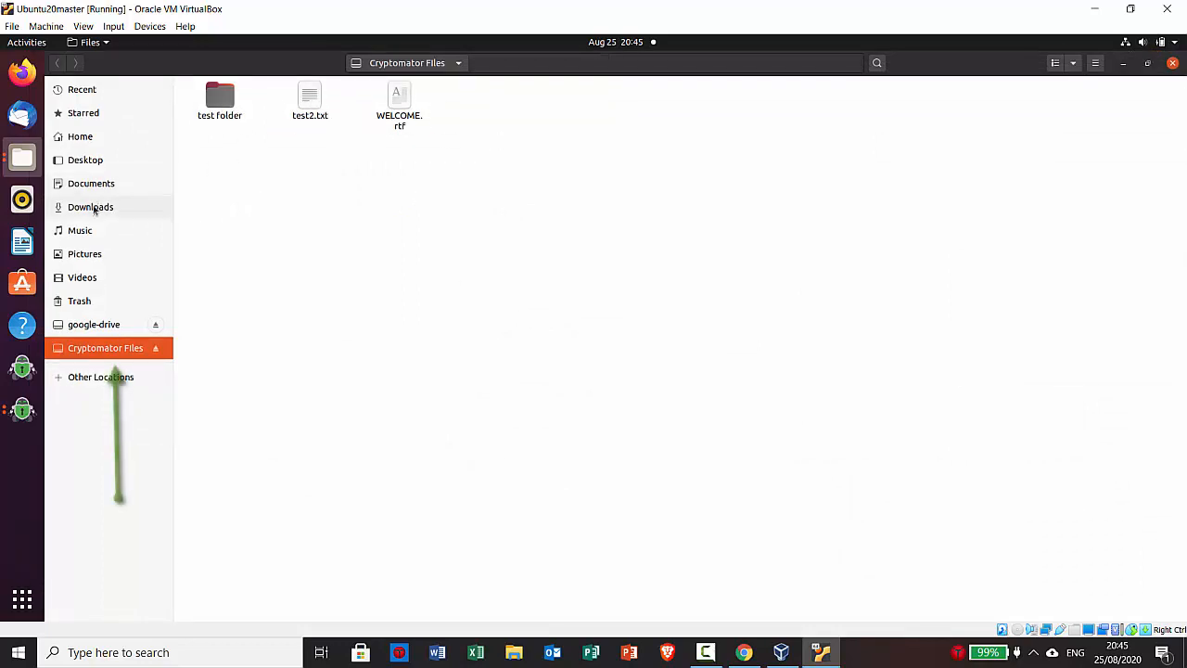
# Launch LibreOffice Writer and type 'this is a test' into a new document
pyautogui.click(23, 245)
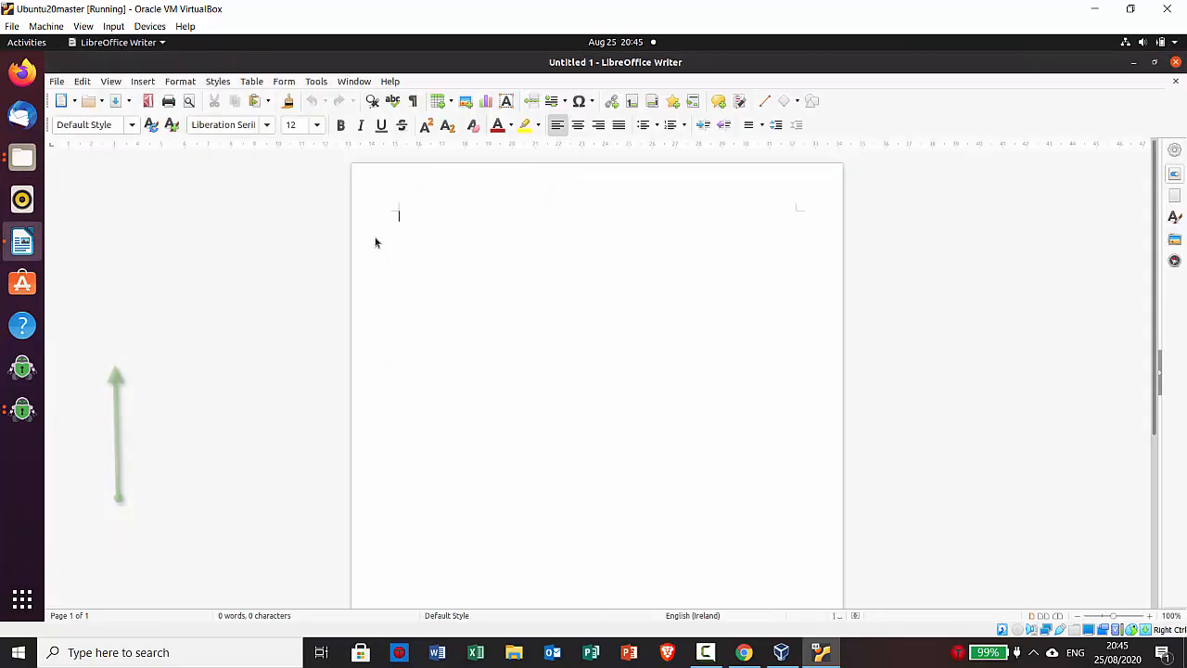
pyautogui.write('this is a test doc')
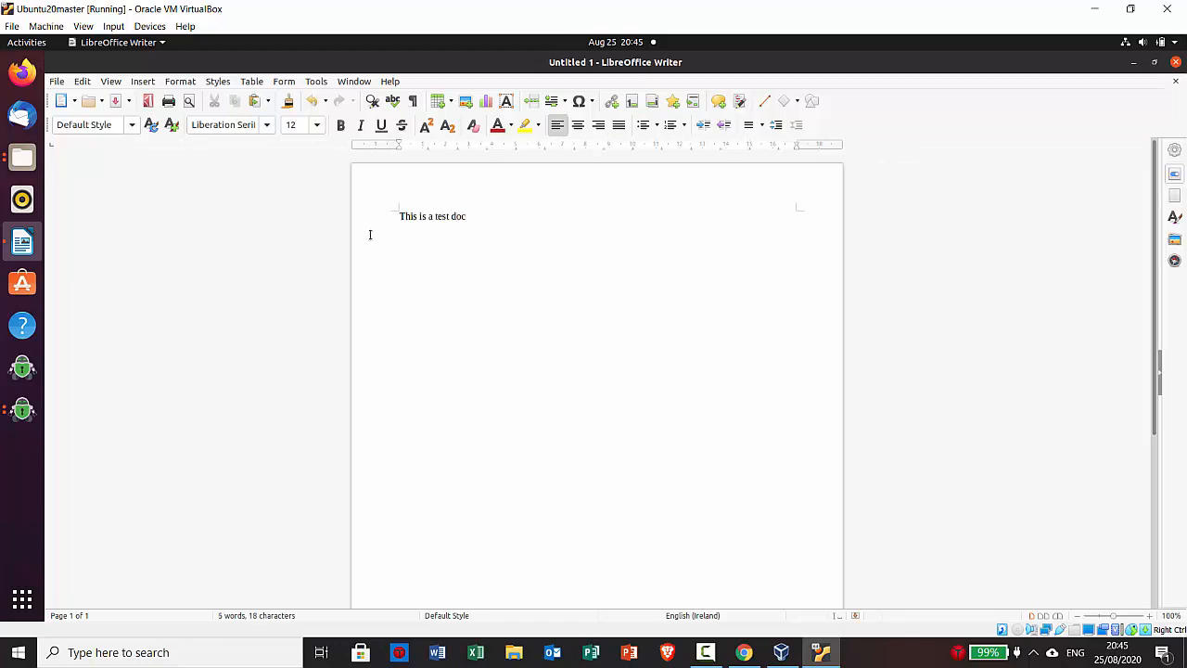
pyautogui.click(57, 82)
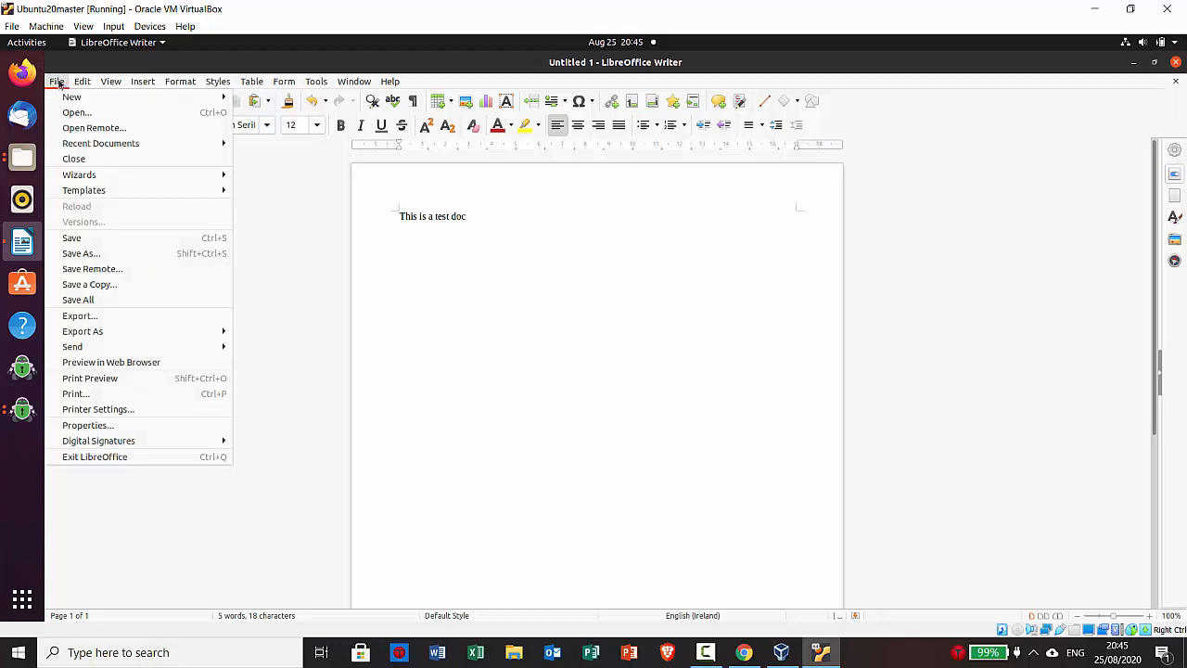
# Save the document as testlibredoc in the Cryptomator Files location via Save As
pyautogui.click(77, 251)
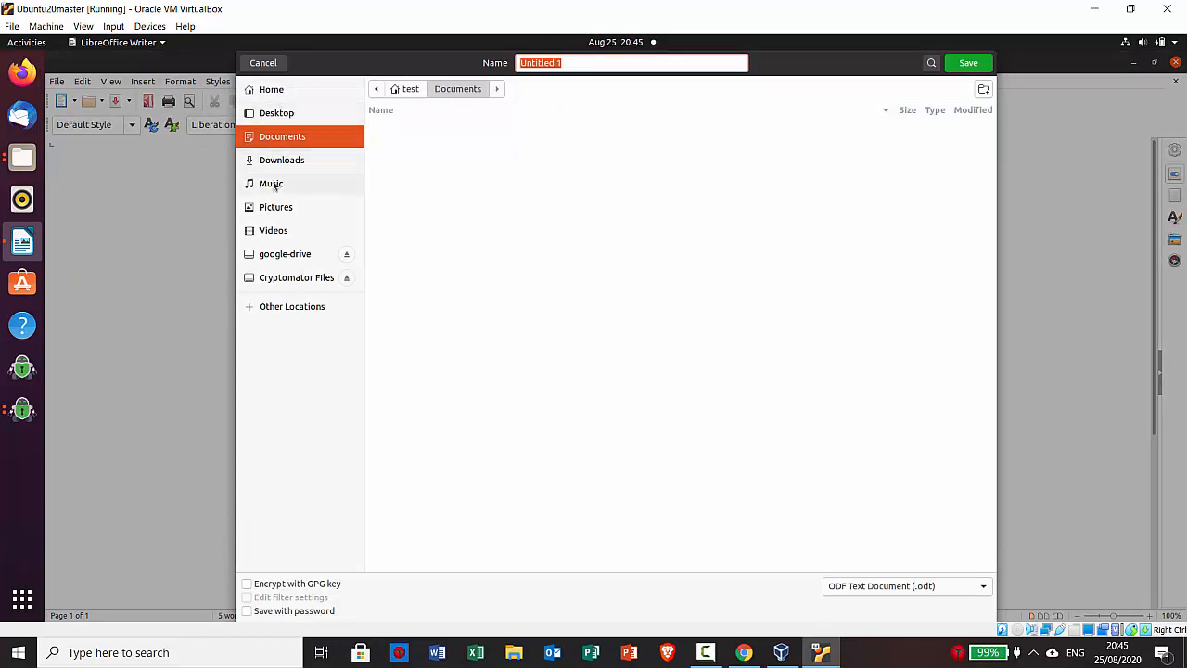
pyautogui.click(287, 283)
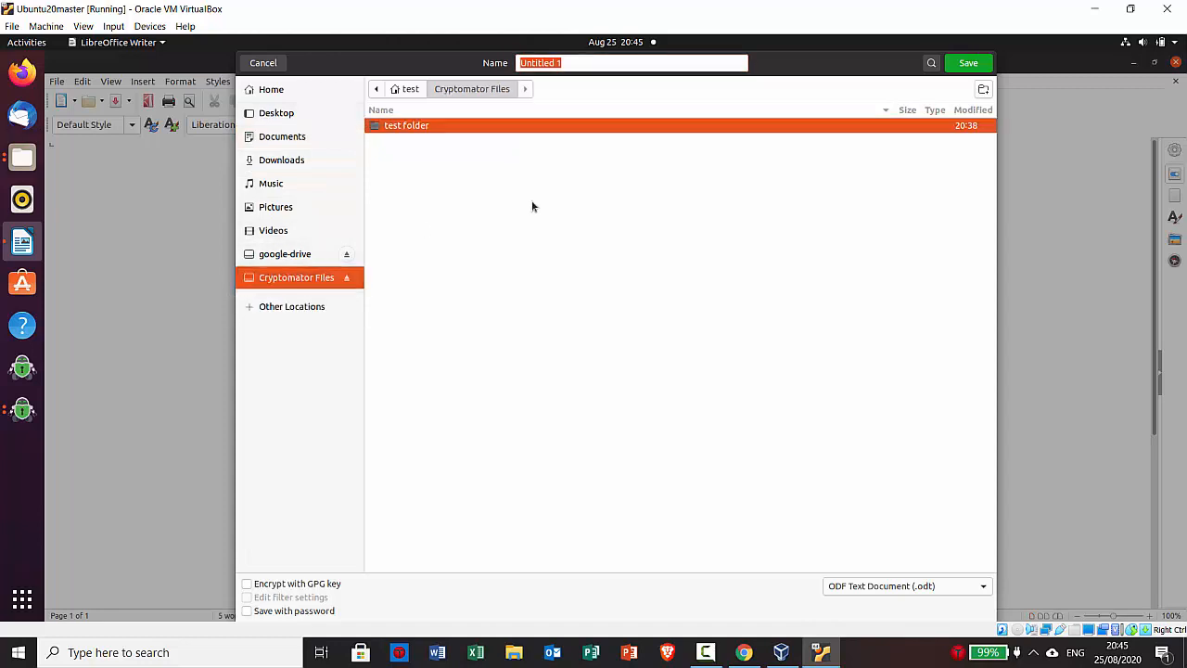
pyautogui.write('tes')
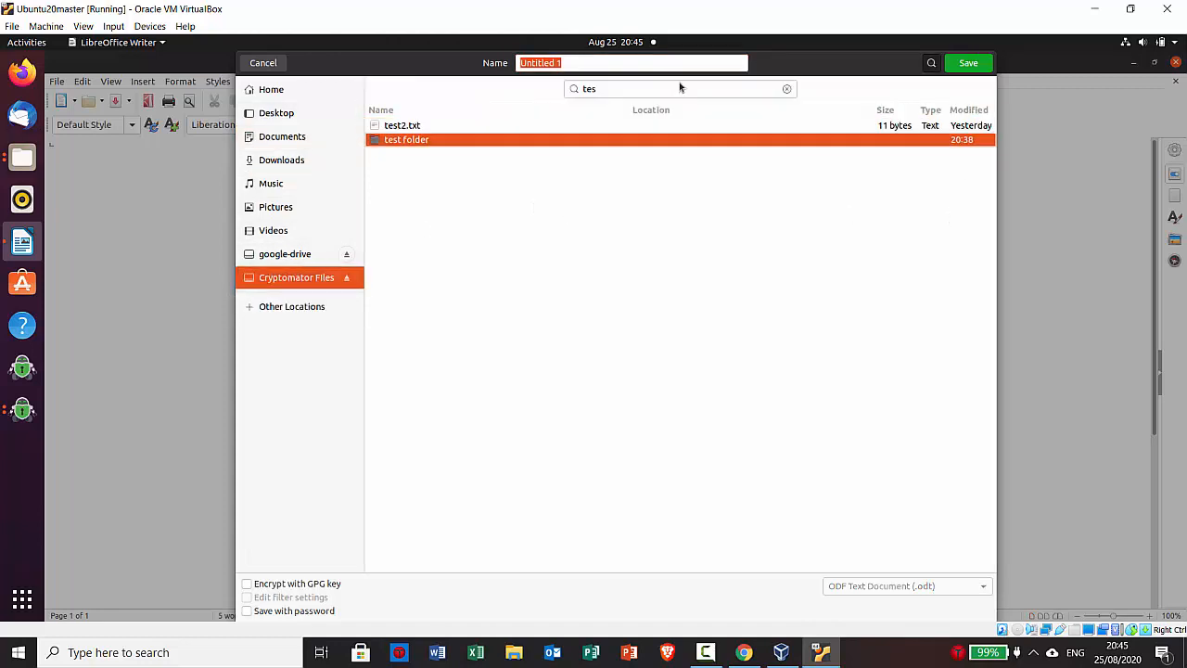
pyautogui.click(973, 68)
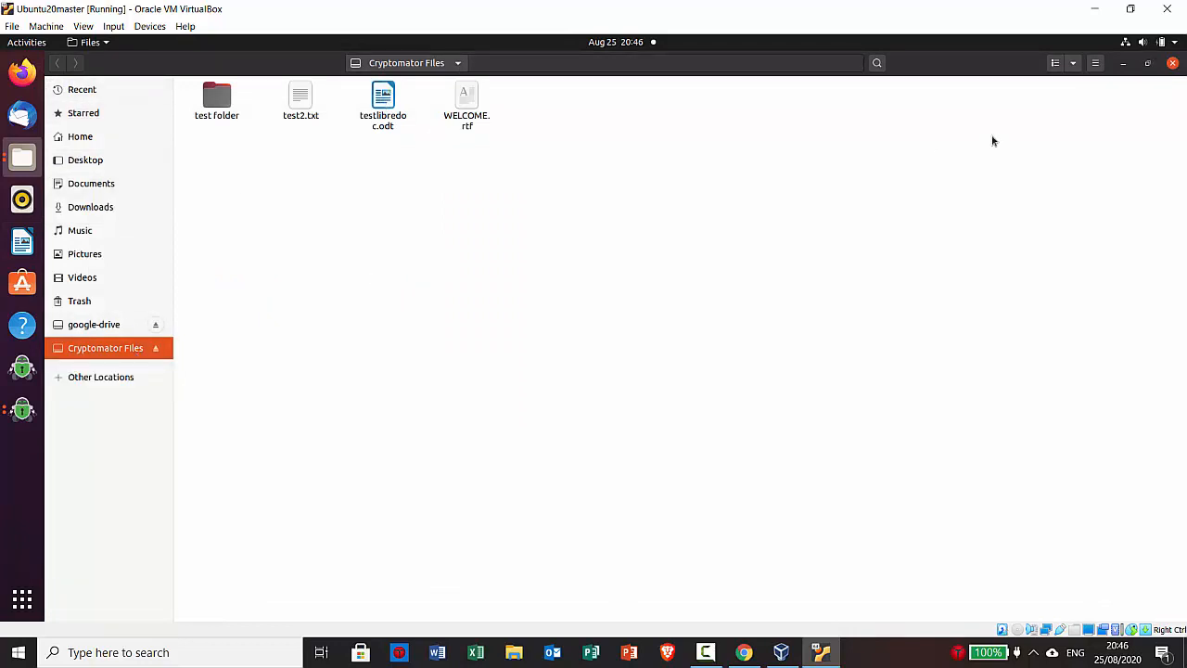
# Lock testgooglevault, browse its encrypted d folder on google-drive, then close Files
pyautogui.click(1174, 64)
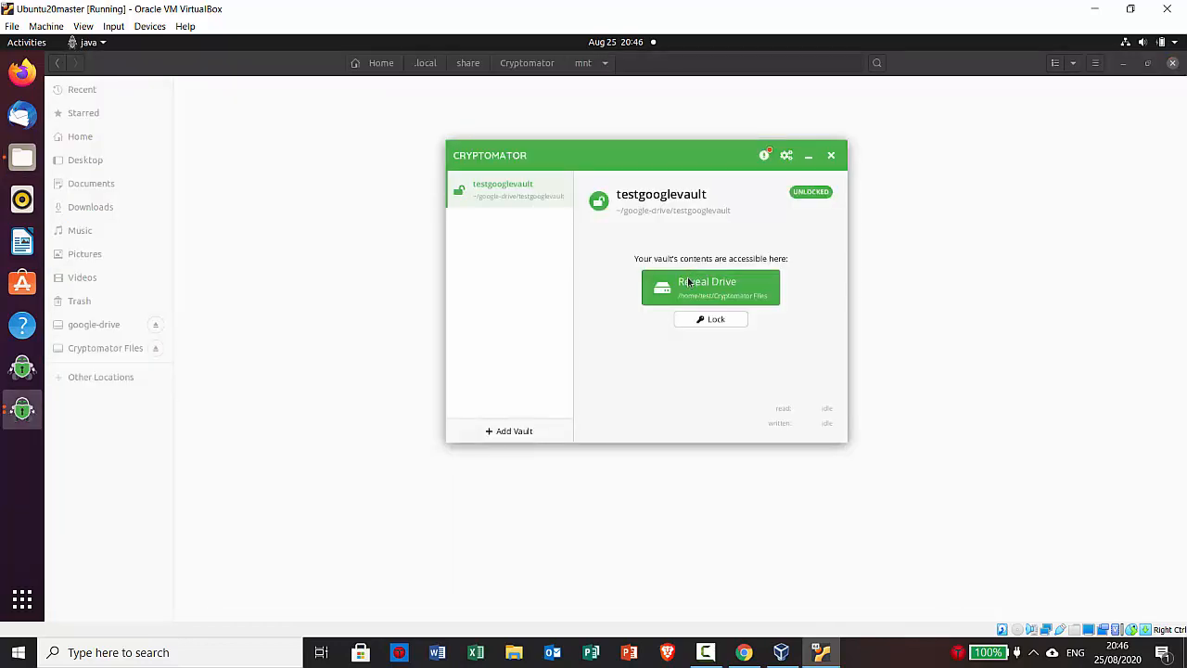
pyautogui.click(702, 321)
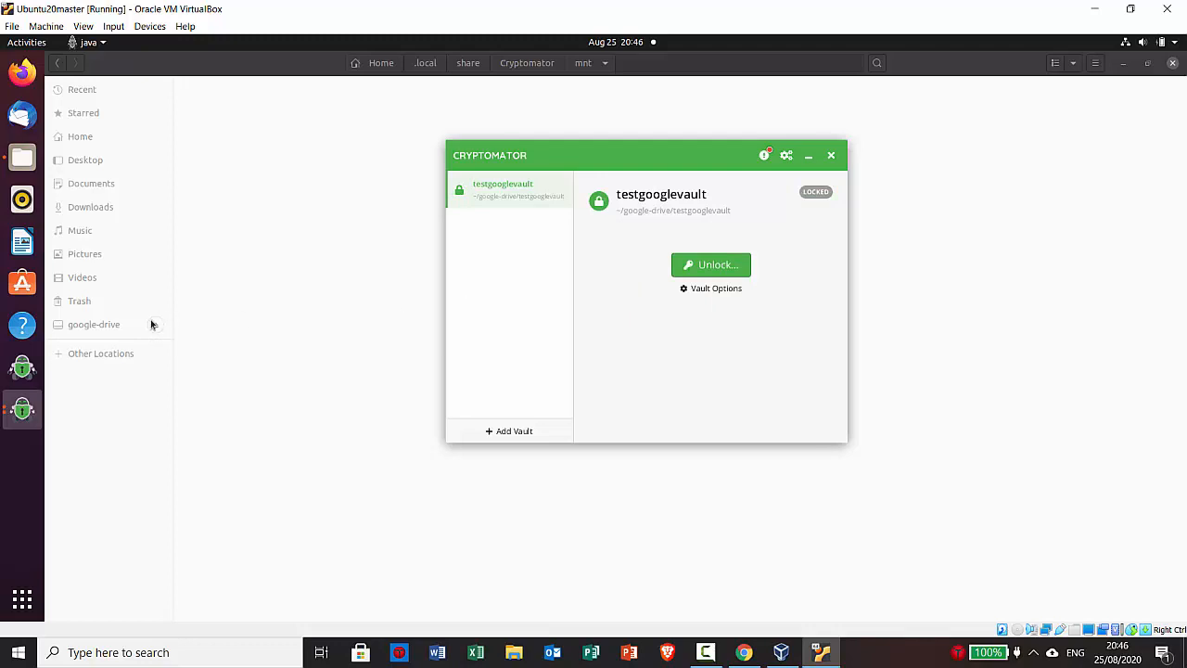
pyautogui.click(112, 325)
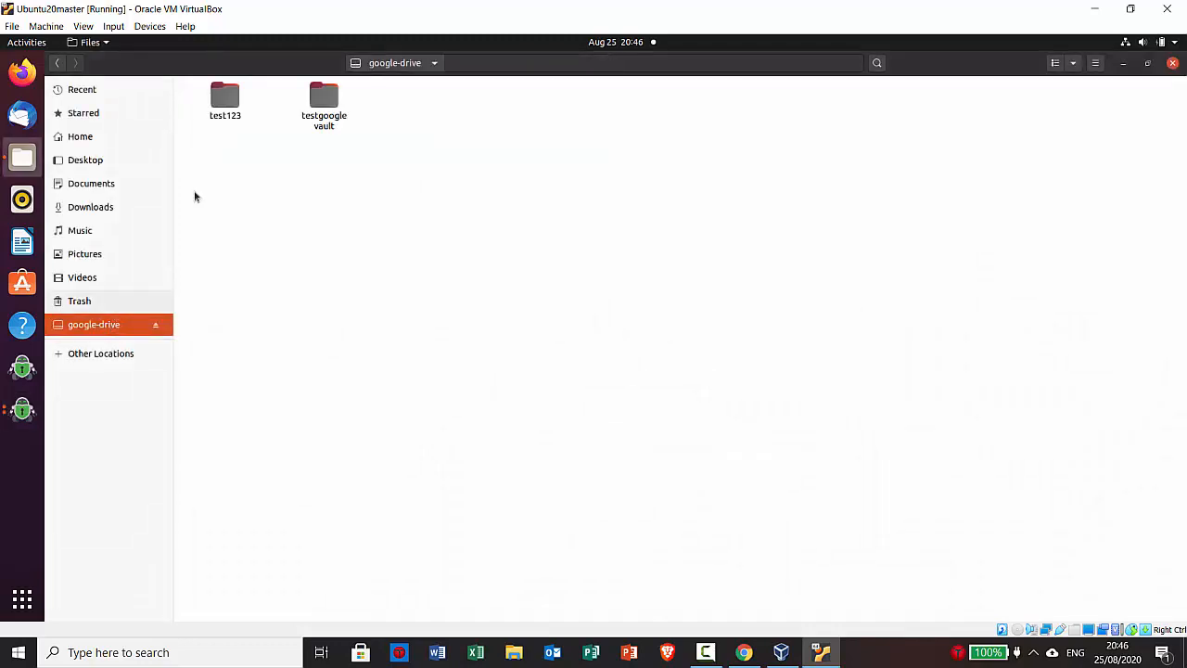
pyautogui.doubleClick(324, 100)
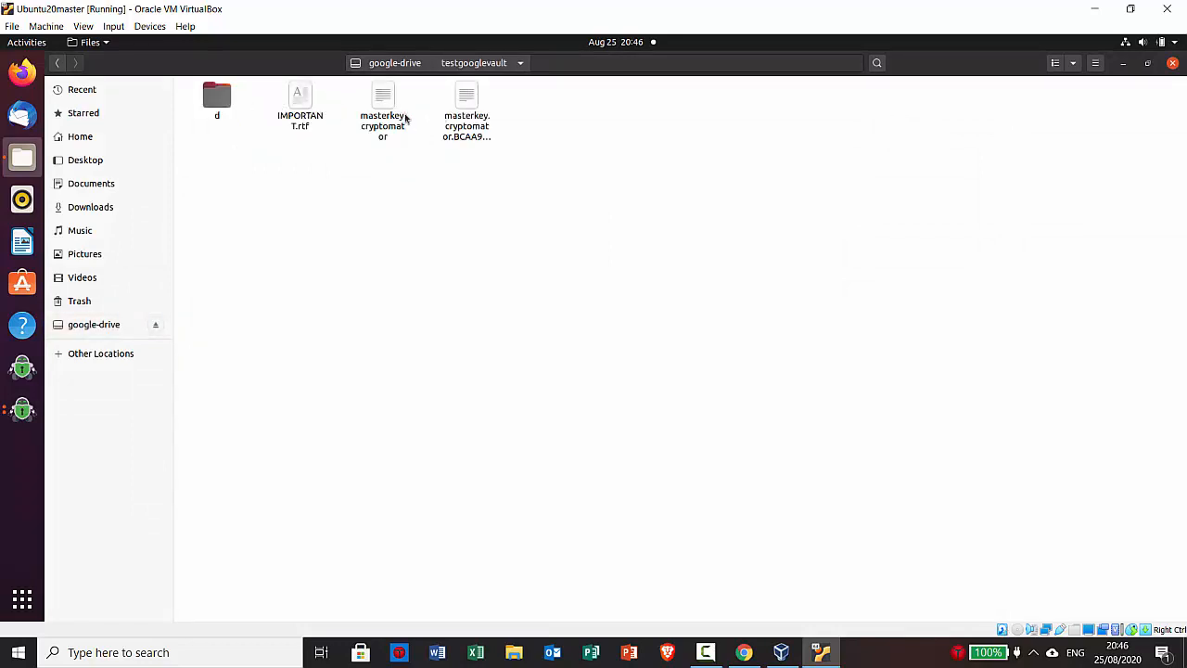
pyautogui.doubleClick(226, 104)
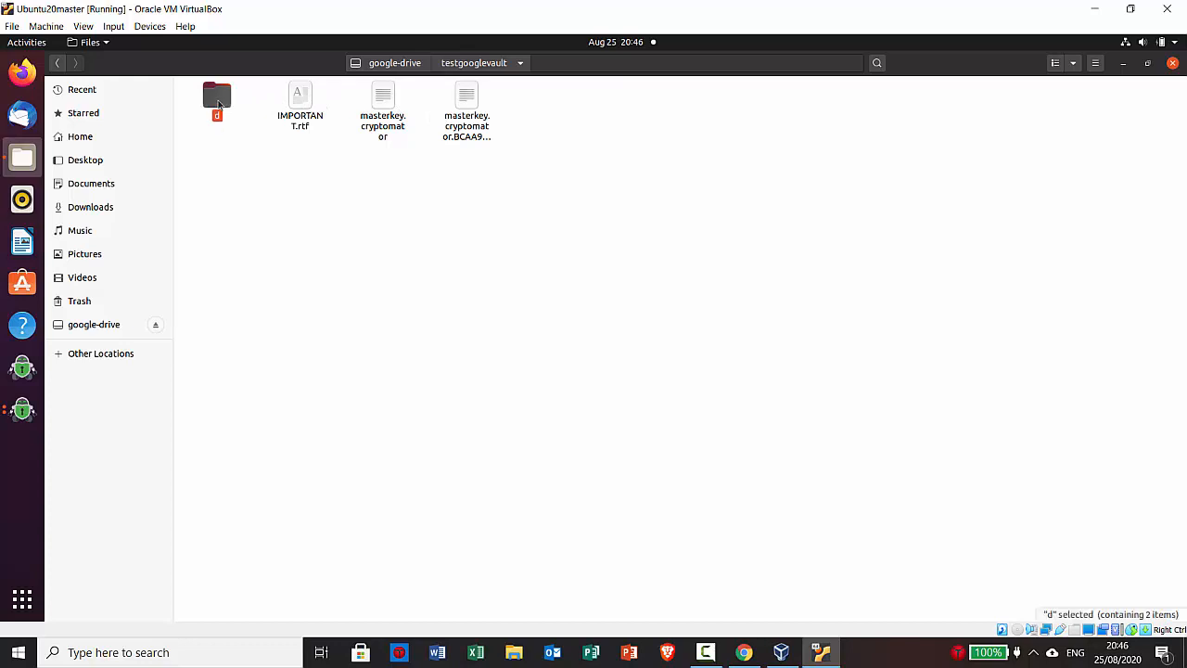
pyautogui.click(98, 324)
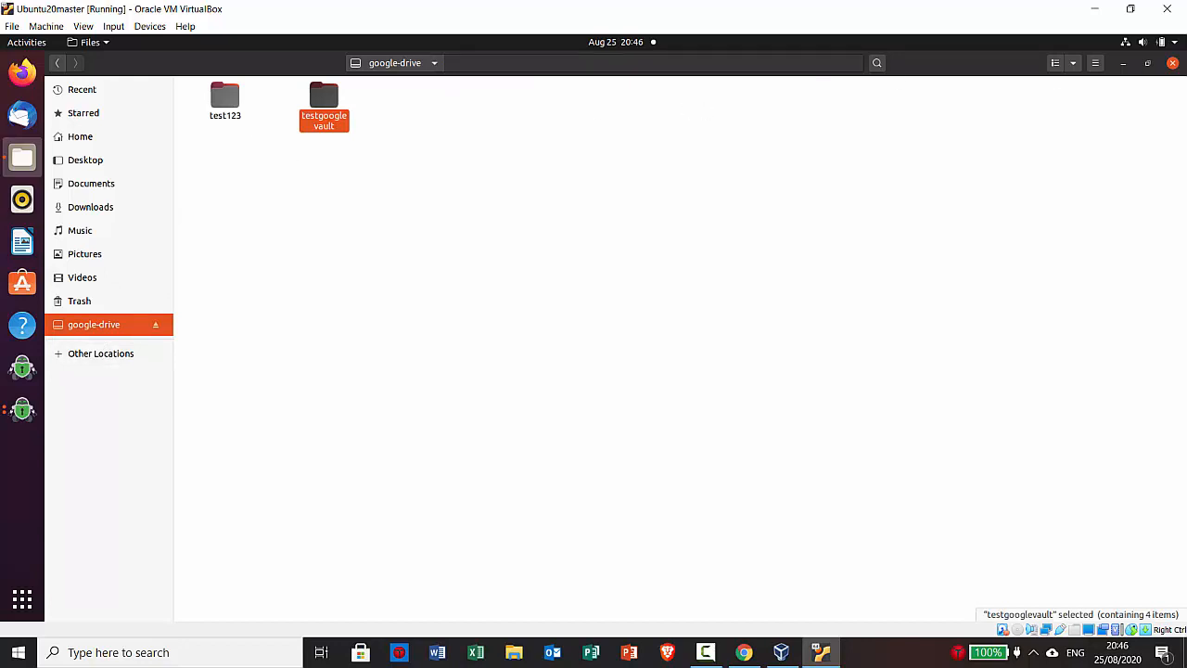
pyautogui.click(1172, 64)
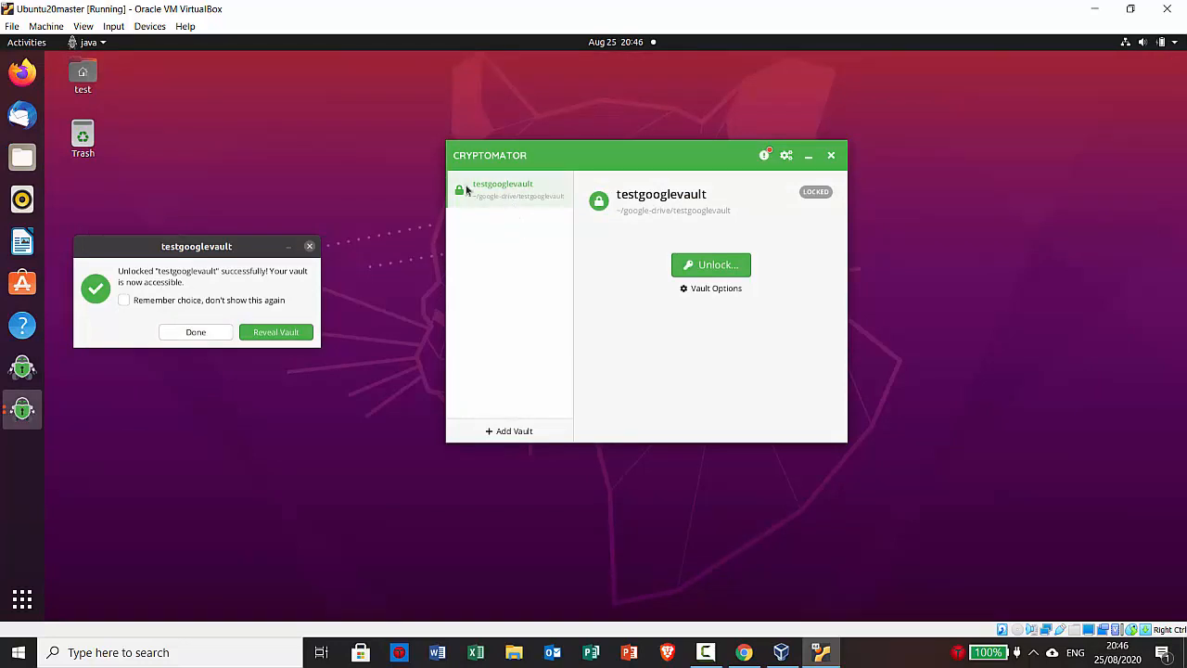
# Unlock the vault again by entering the vault password
pyautogui.click(711, 268)
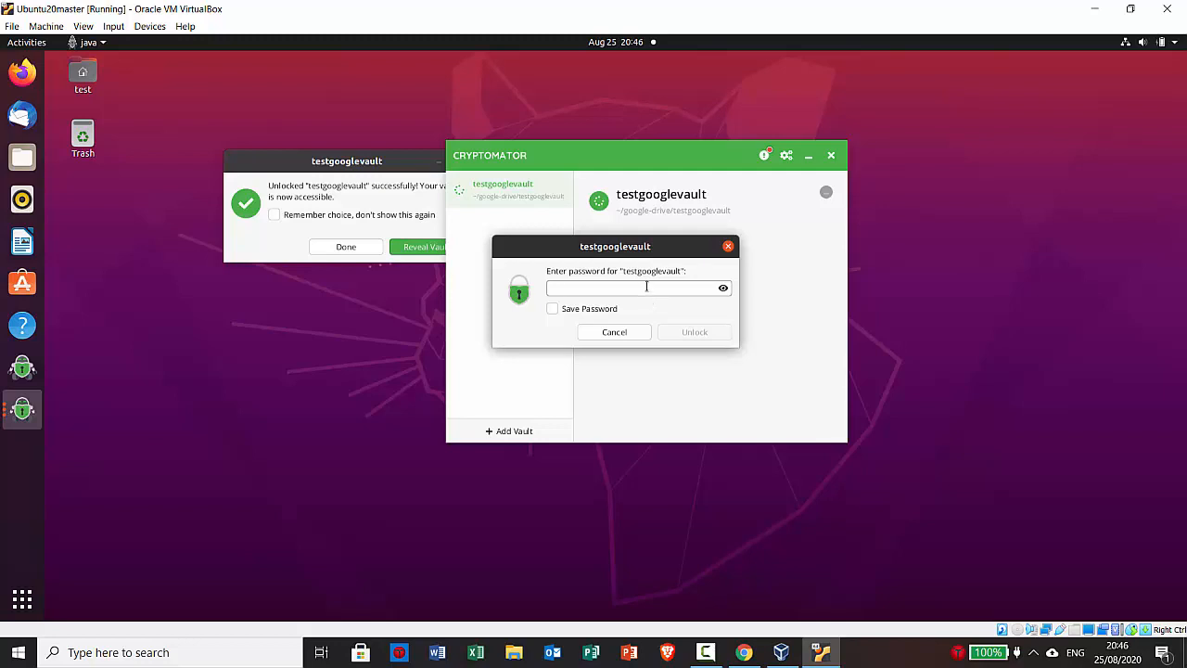
pyautogui.press('capslock')
pyautogui.write('***********')
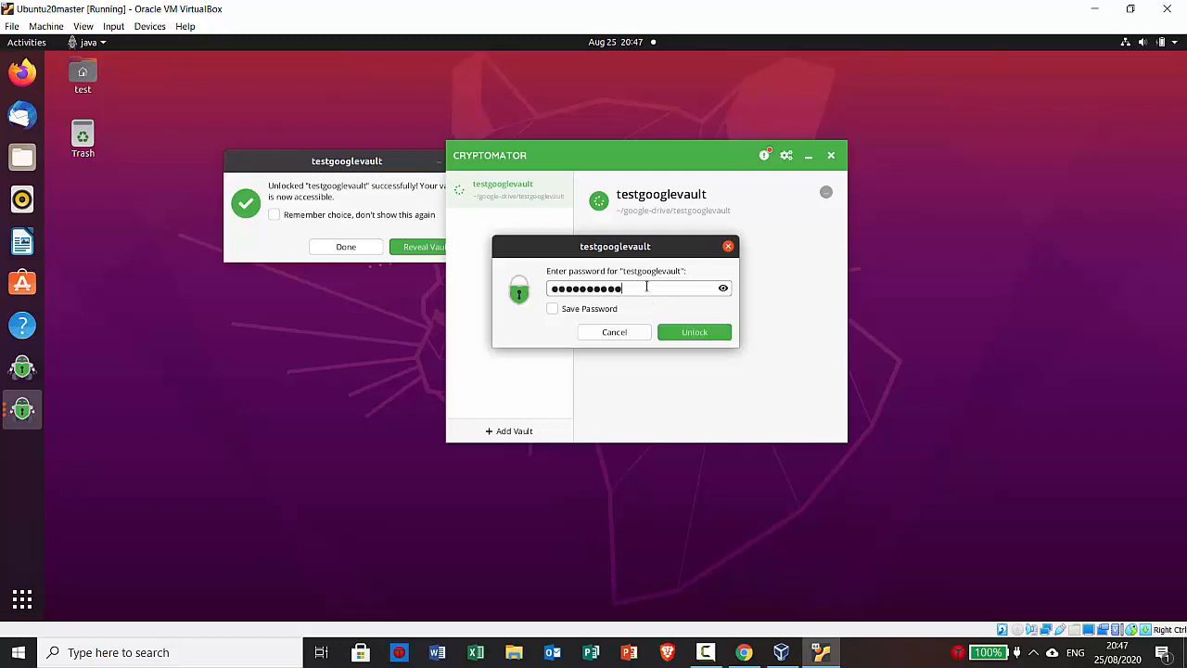
pyautogui.press('Return')
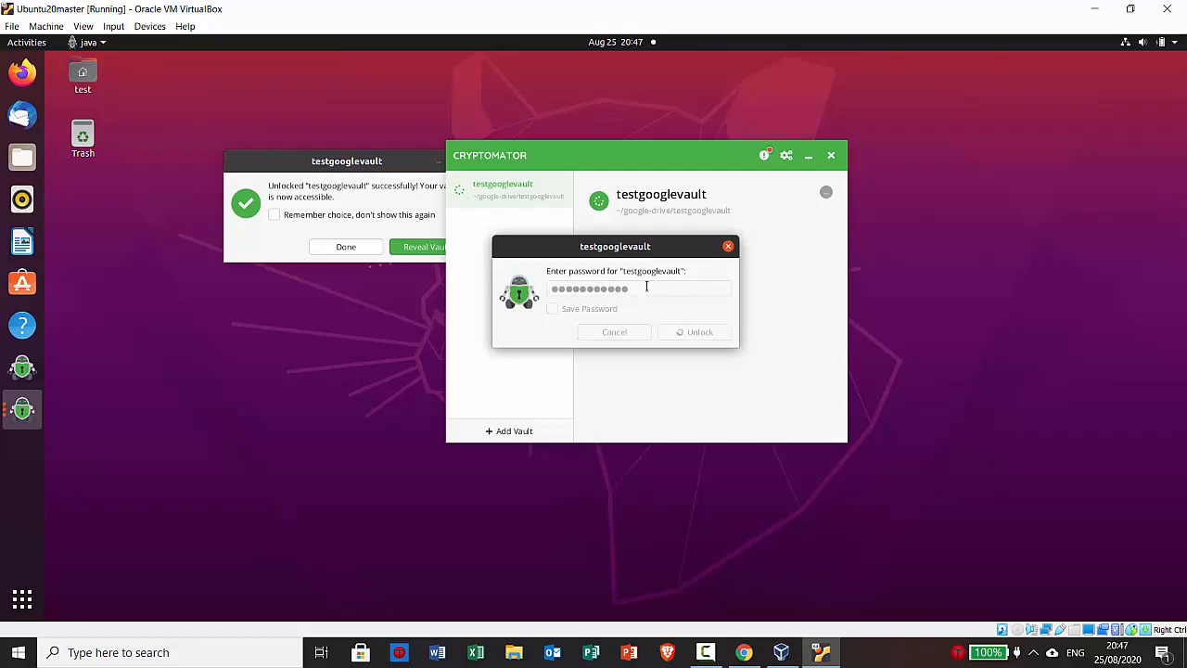
# Reveal the unlocked vault and reopen testlibredoc.odt, still reading "This is a test doc"
pyautogui.click(683, 333)
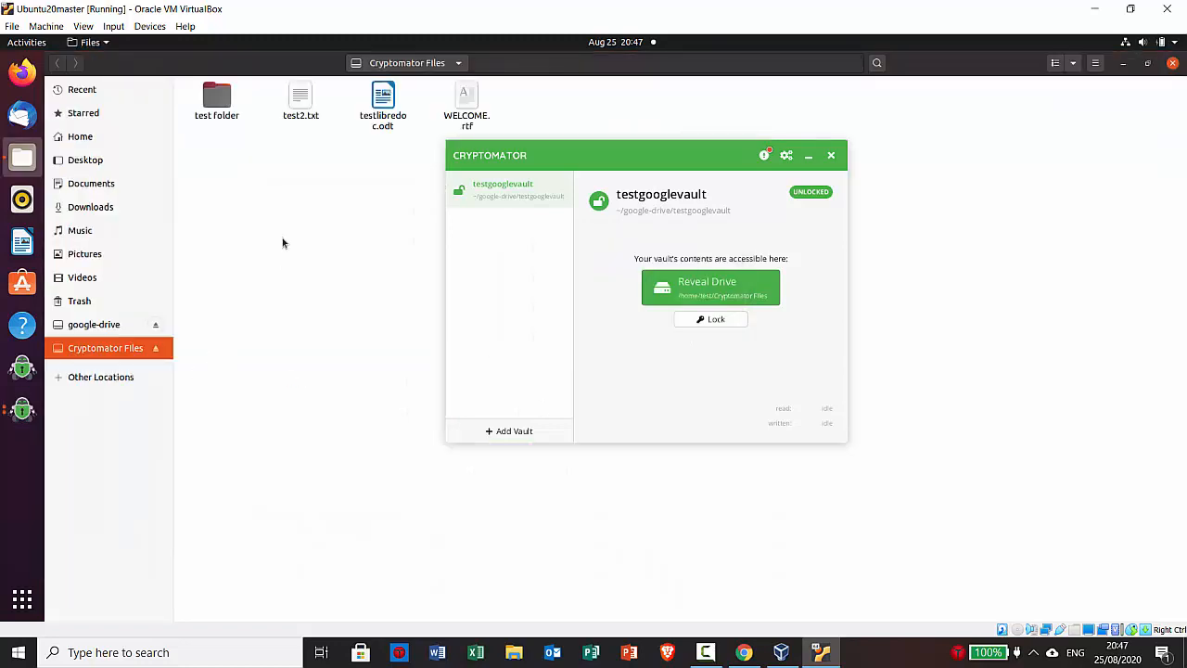
pyautogui.click(380, 109)
pyautogui.click(302, 108)
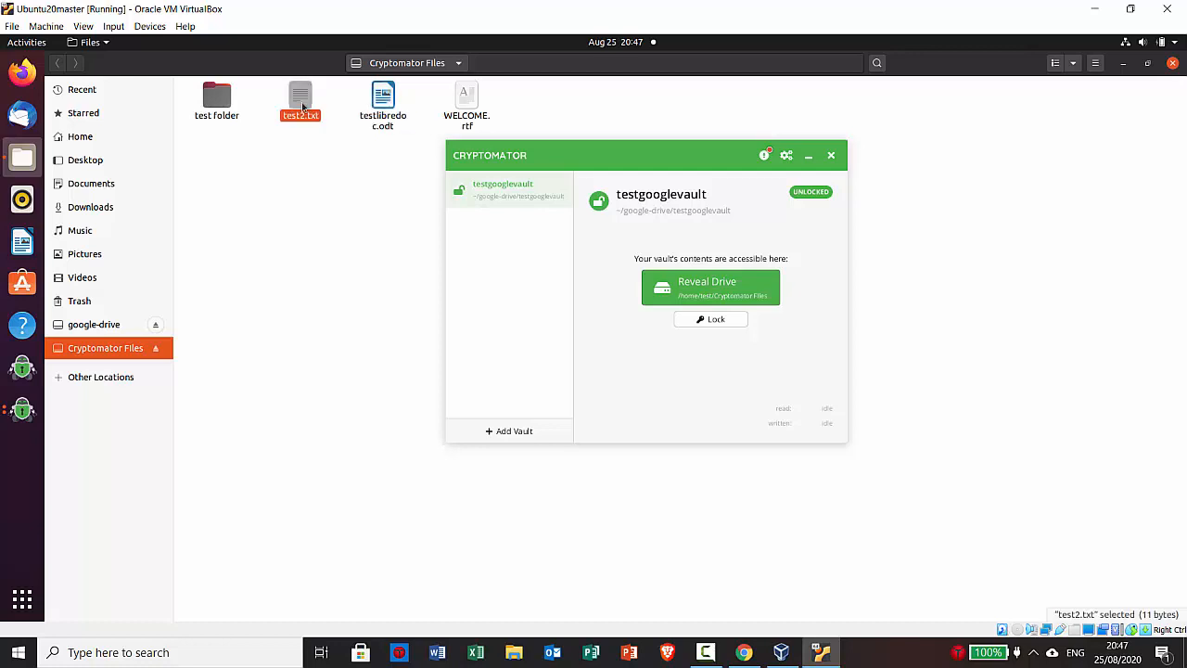
pyautogui.click(381, 104)
pyautogui.click(809, 161)
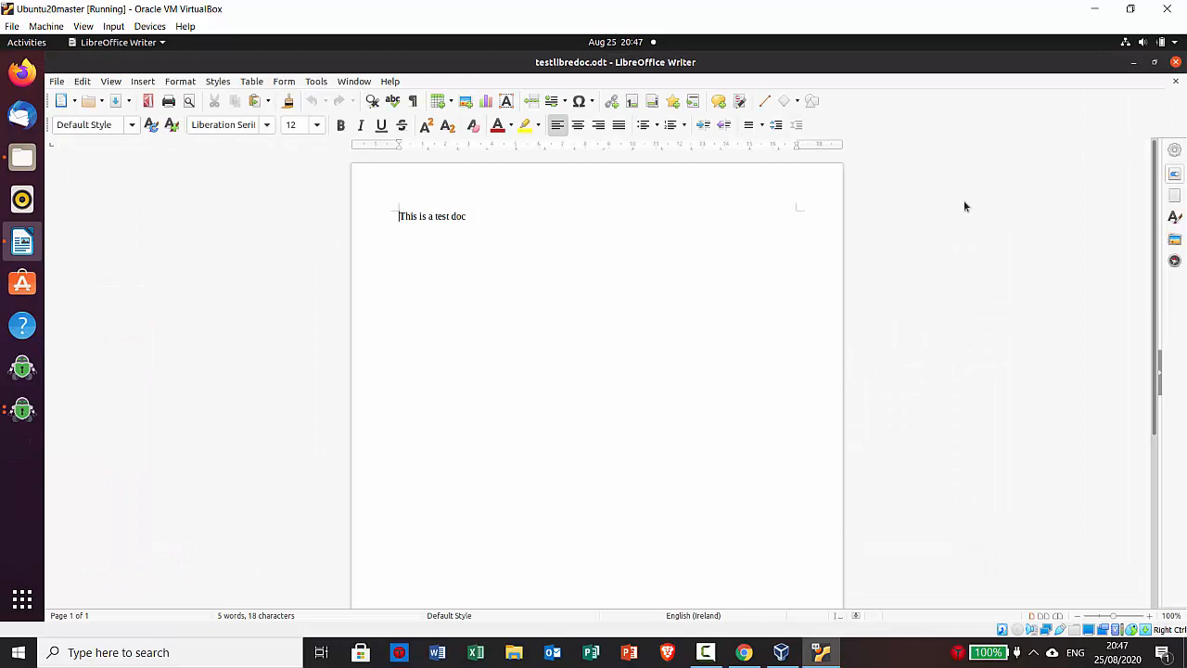
# Close testlibredoc.odt, lock testgooglevault, confirm Cryptomator Files is empty, then close Files and Cryptomator
pyautogui.click(1176, 63)
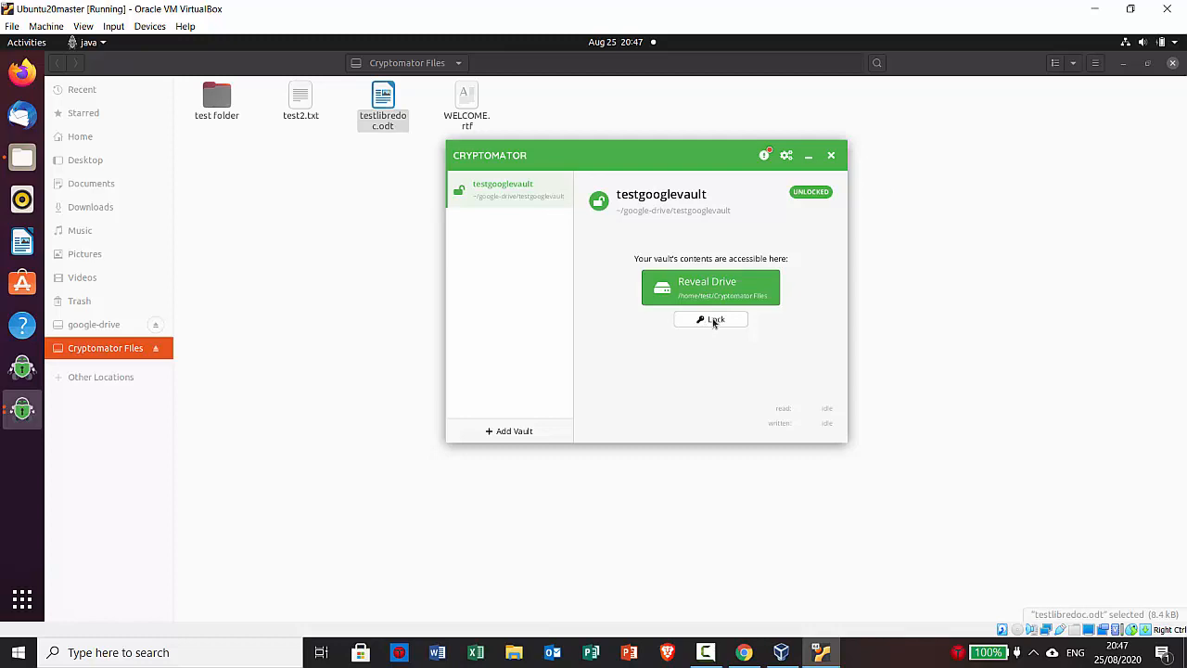
pyautogui.click(713, 320)
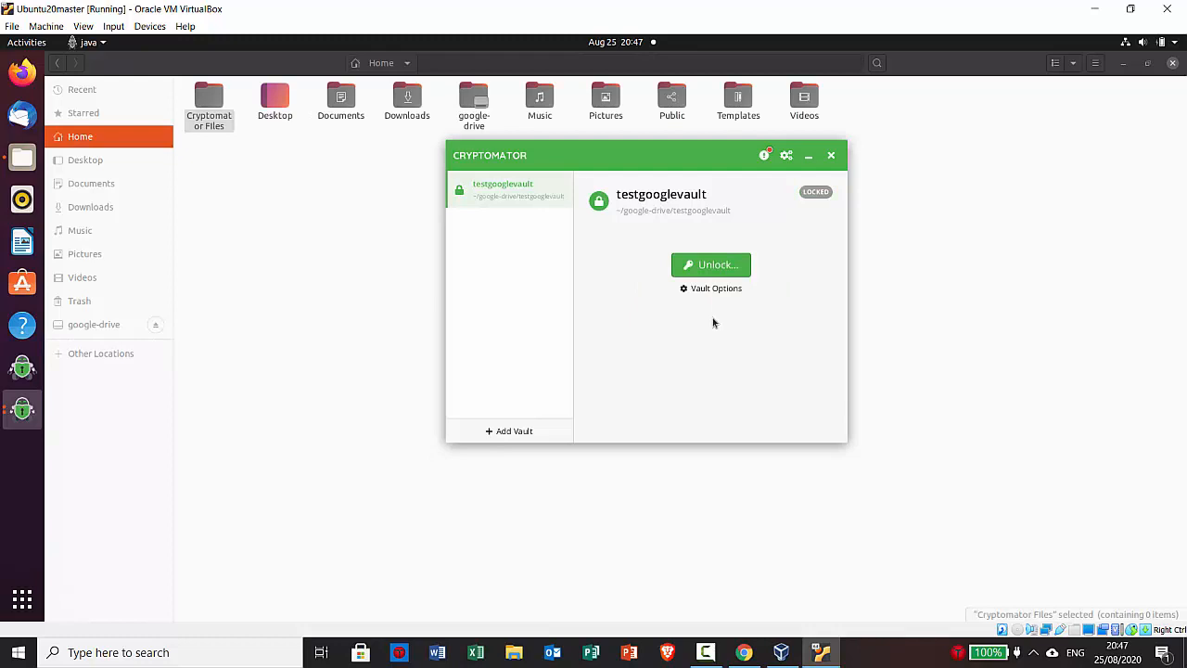
pyautogui.click(204, 114)
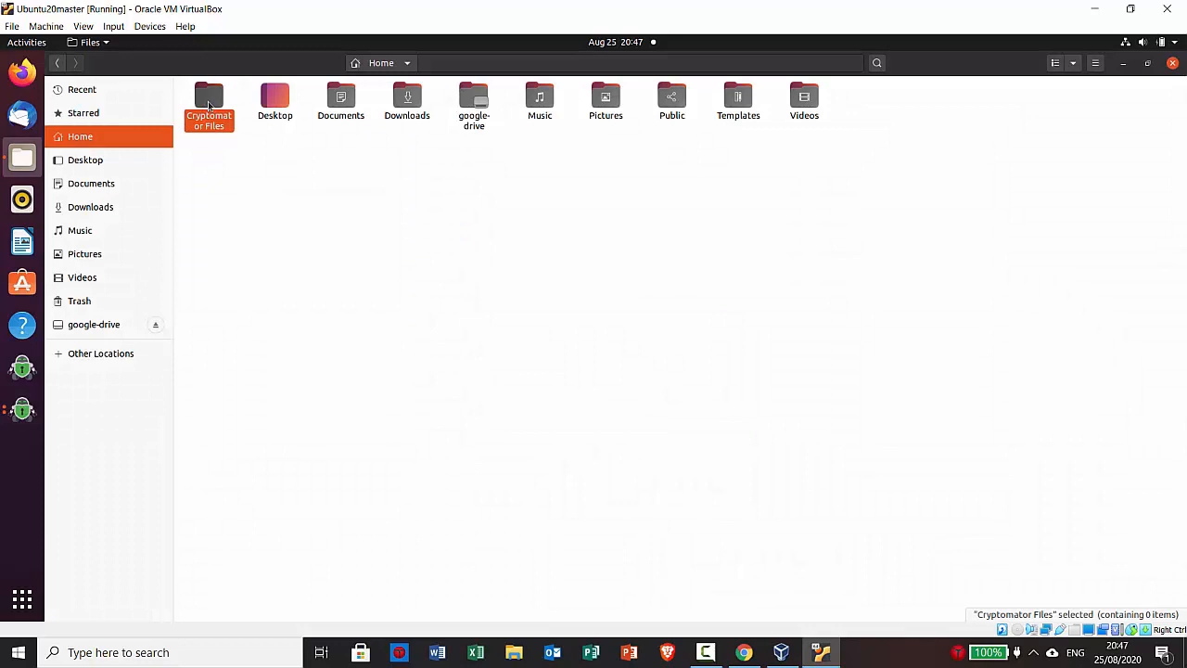
pyautogui.doubleClick(208, 101)
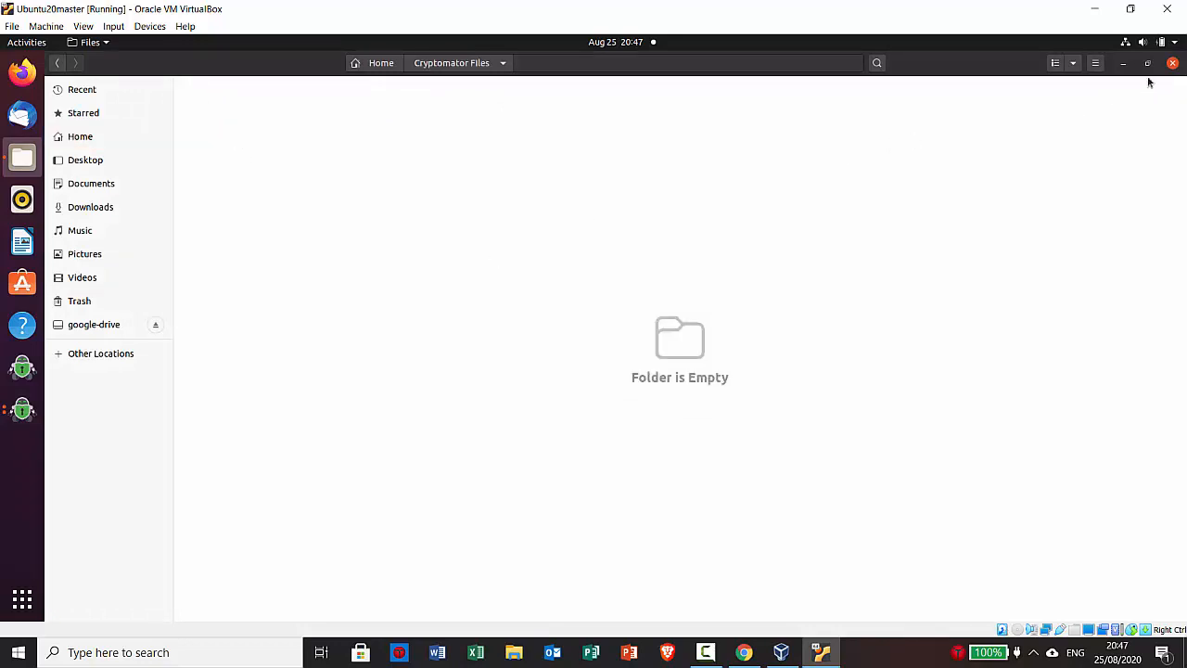
pyautogui.click(1173, 64)
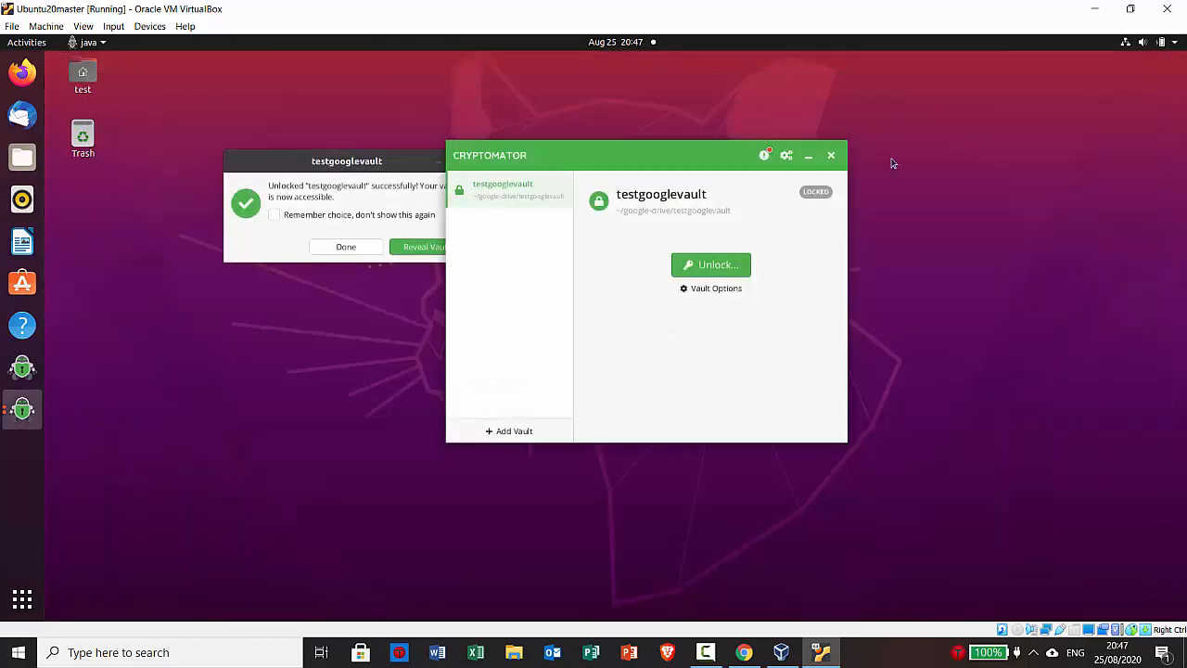
pyautogui.click(833, 158)
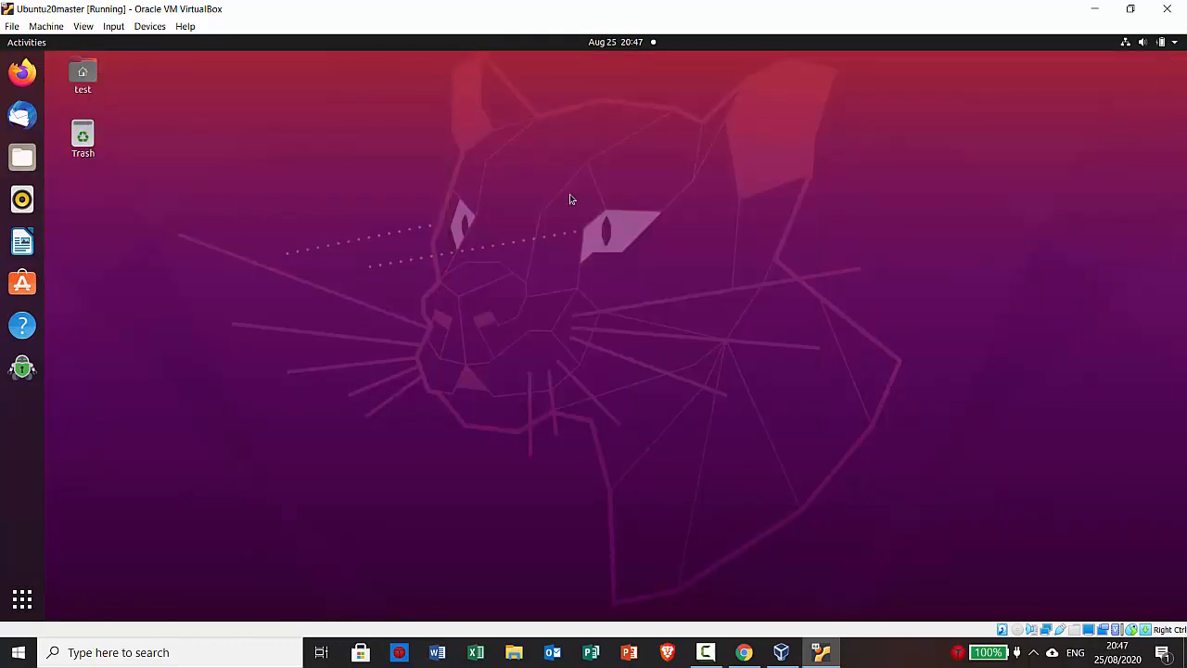